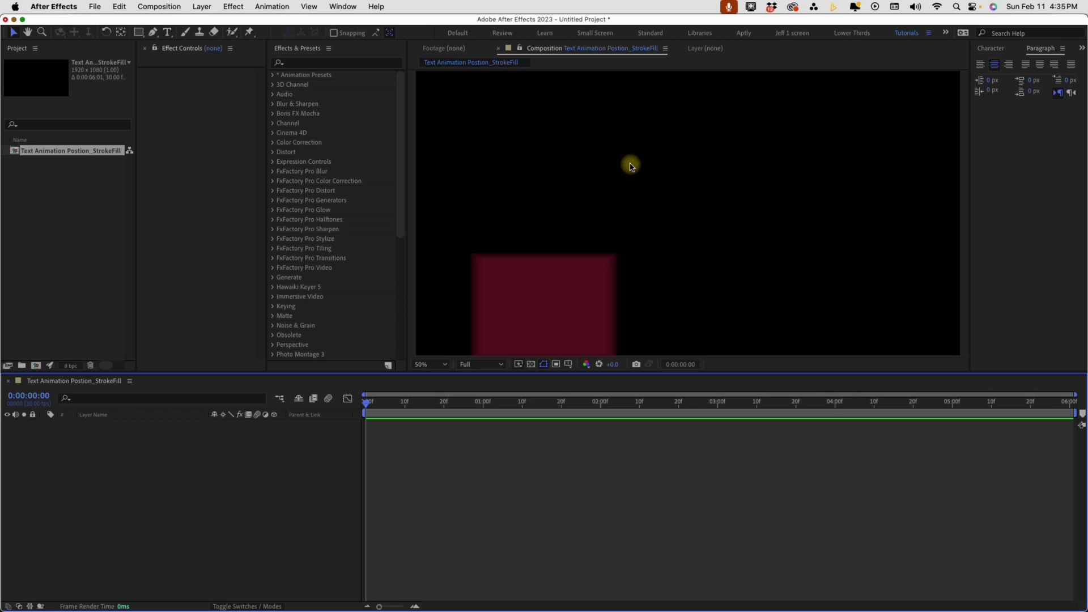
# Create a text layer in the composition reading 'text animation'.
pyautogui.press('super+t')
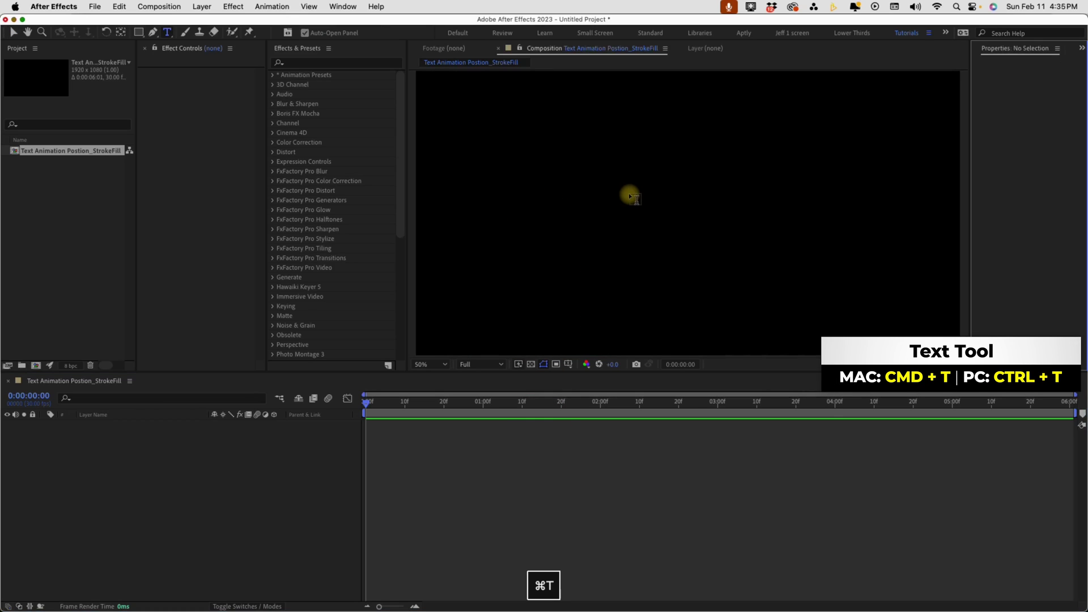
pyautogui.click(623, 184)
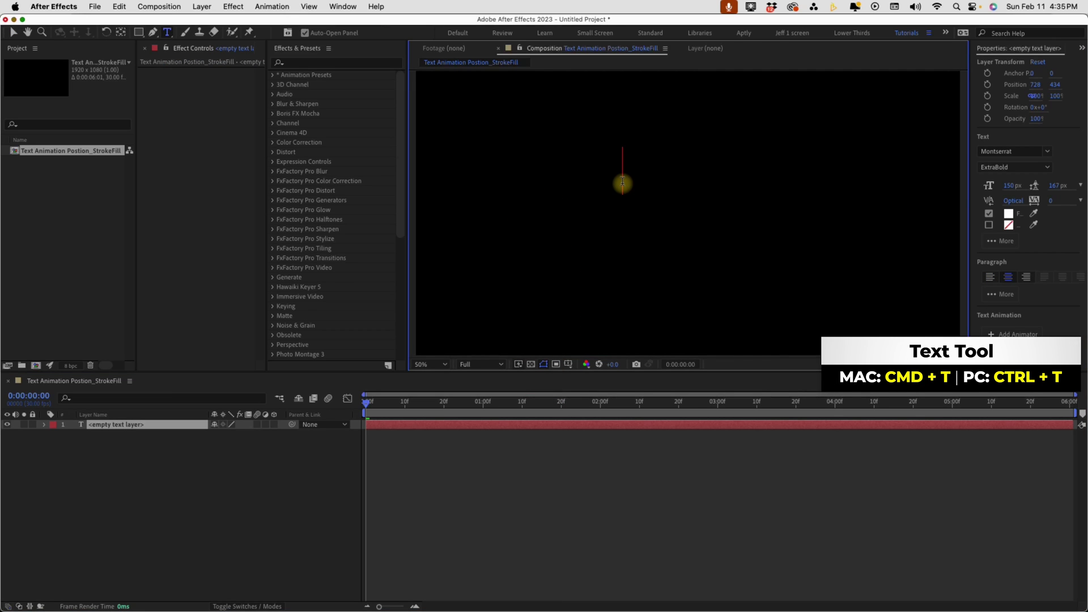
pyautogui.write('text animation')
pyautogui.click(149, 426)
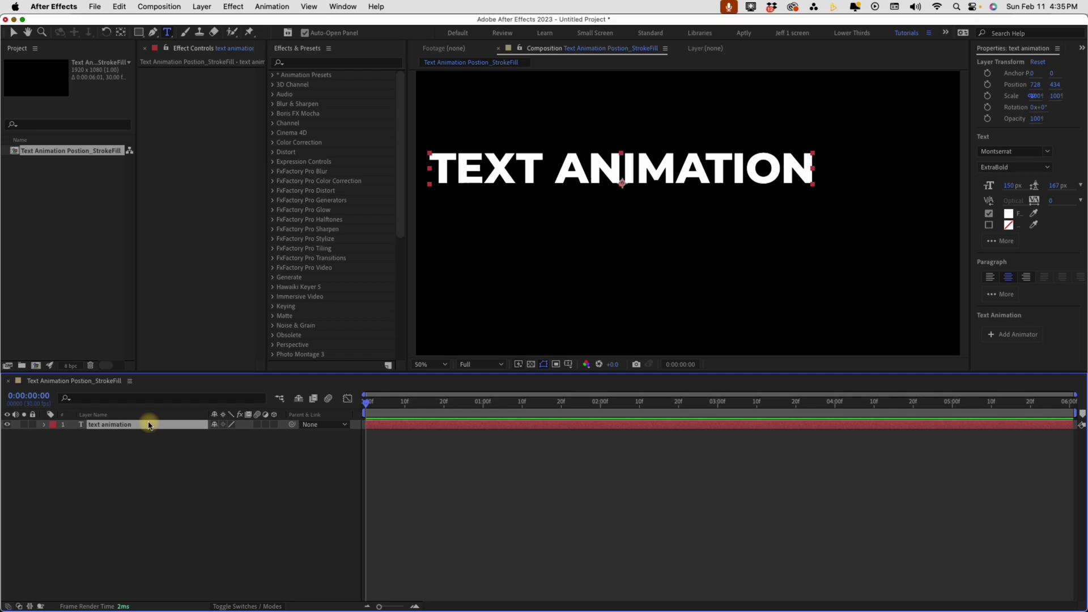
# Apply the Lock Anchor Point preset to the text layer.
pyautogui.click(321, 62)
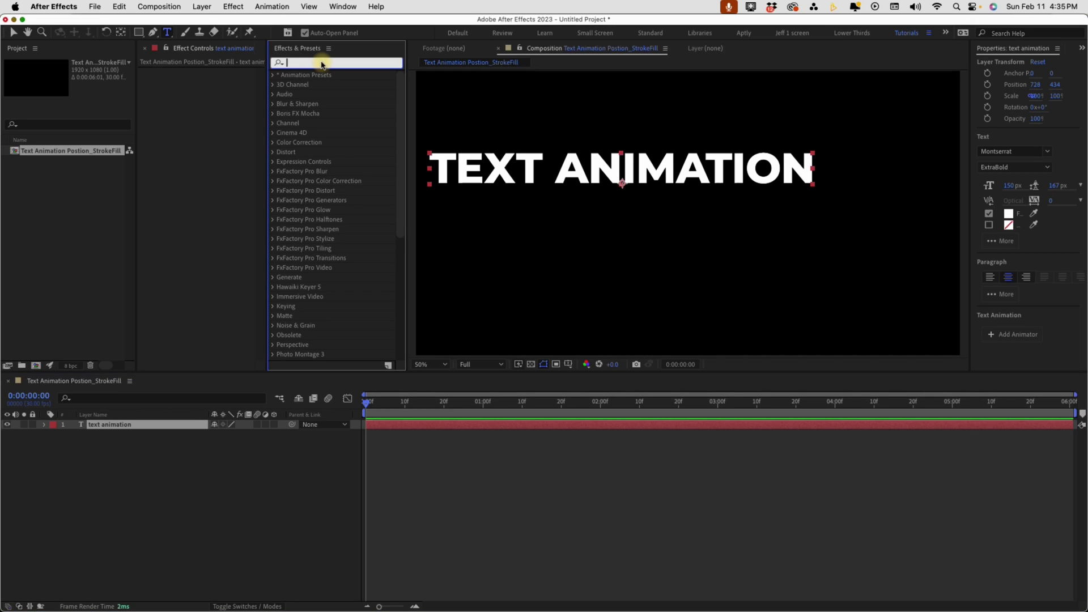
pyautogui.write('lock an')
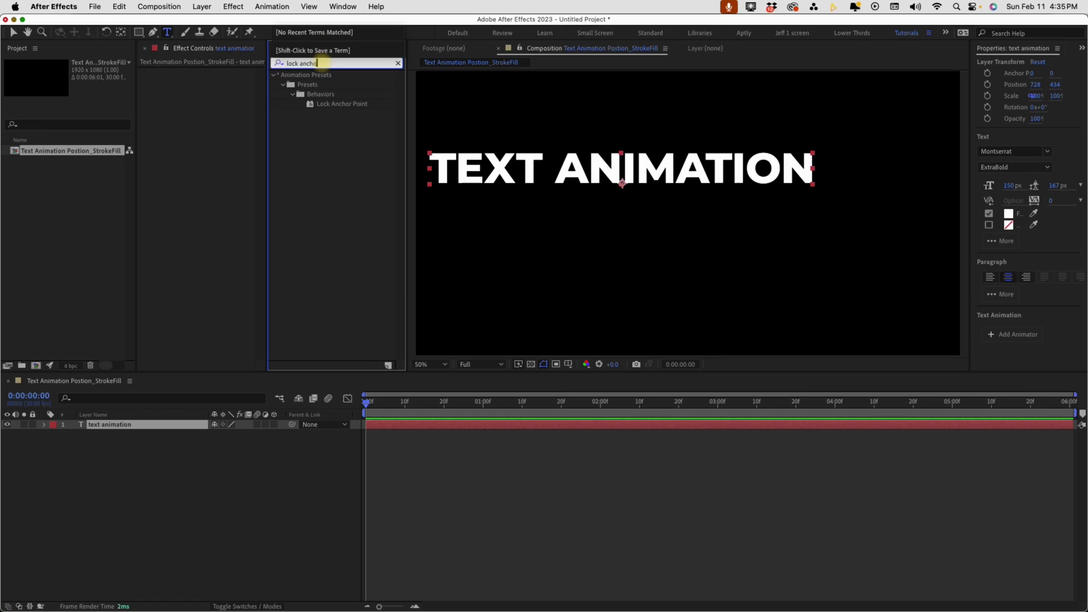
pyautogui.write('chor')
pyautogui.doubleClick(343, 105)
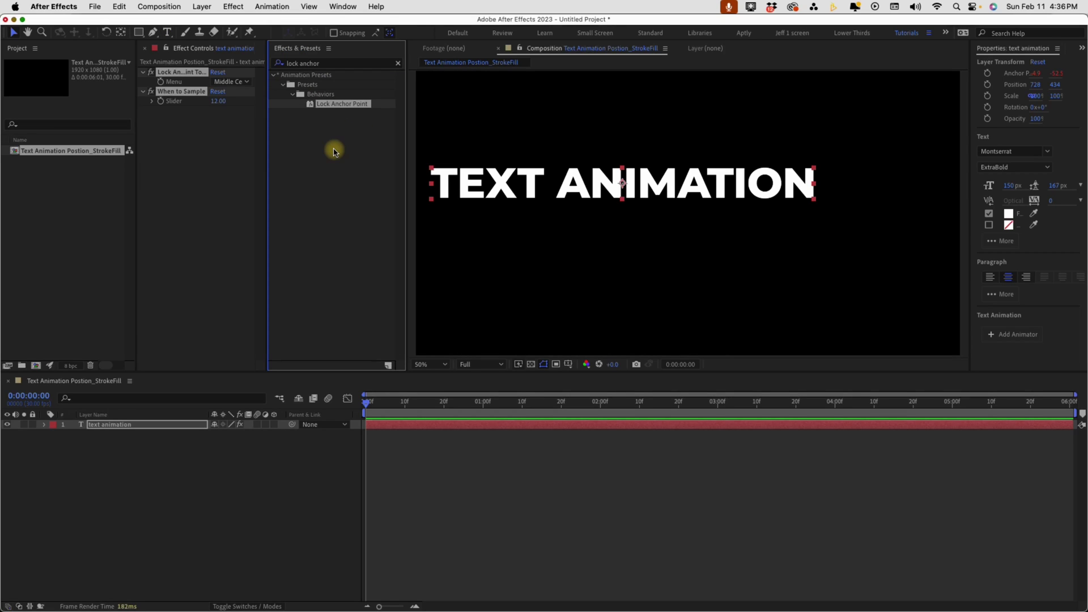
# Add the Position expression value,[960,540] to centre the text layer.
pyautogui.click(149, 426)
pyautogui.press('p')
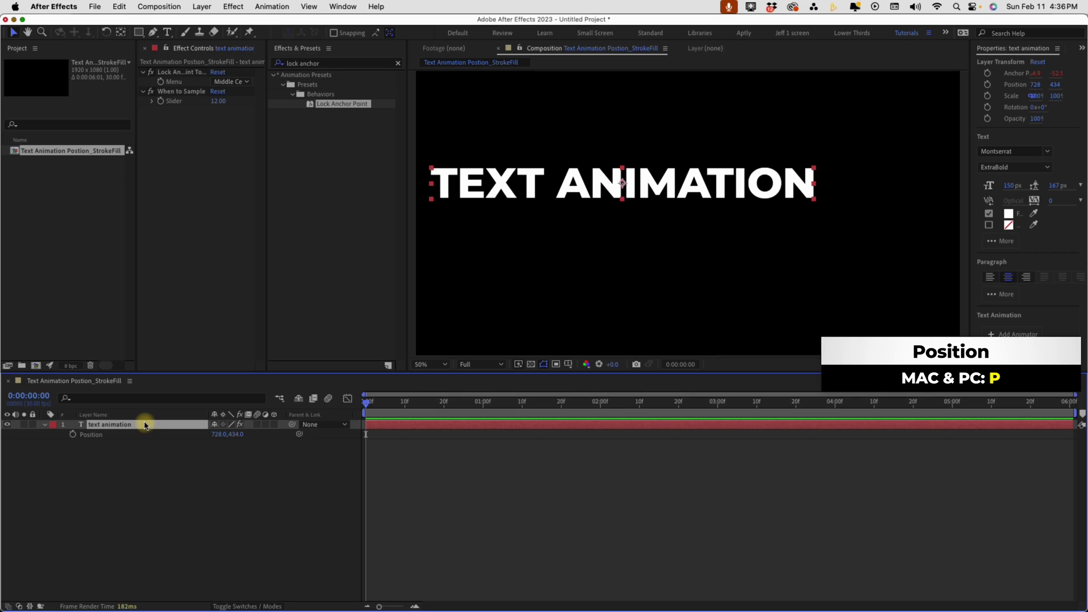
pyautogui.keyDown('alt'); pyautogui.click(72, 434); pyautogui.keyUp('alt')
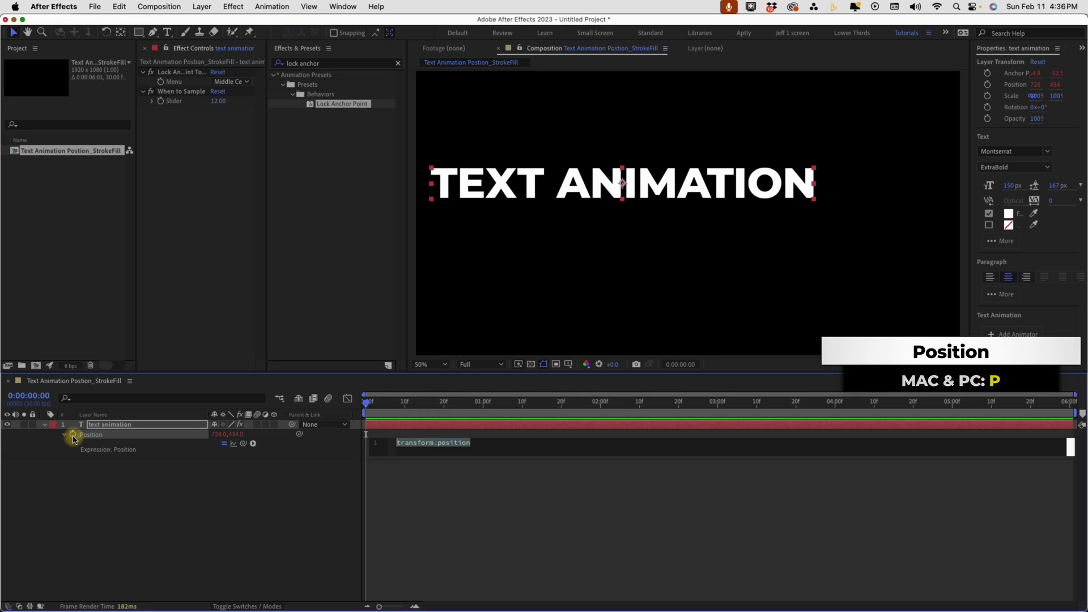
pyautogui.write('val')
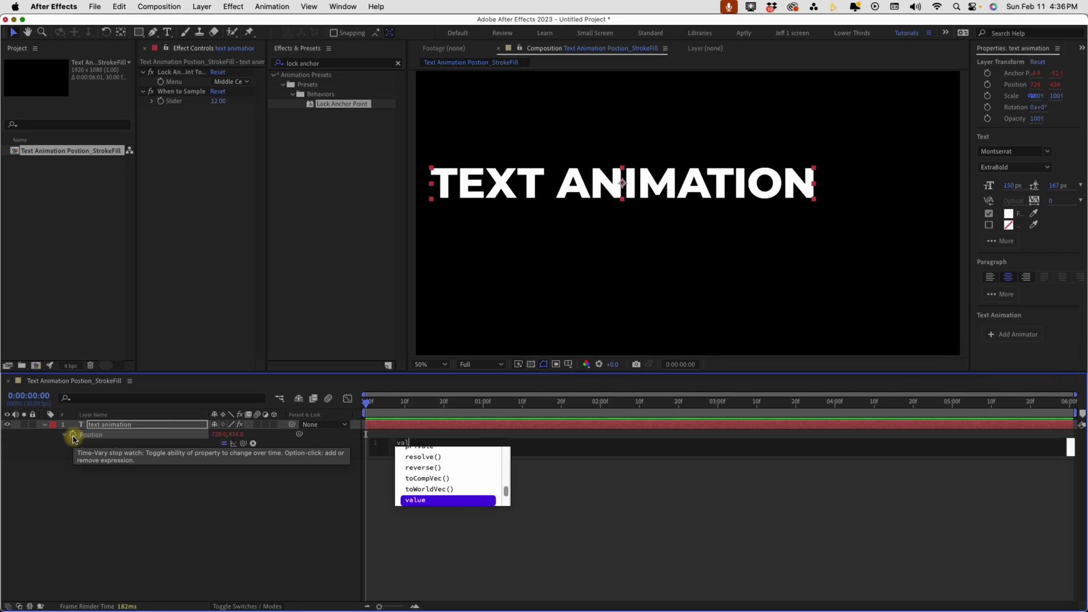
pyautogui.write('ue,[960,540')
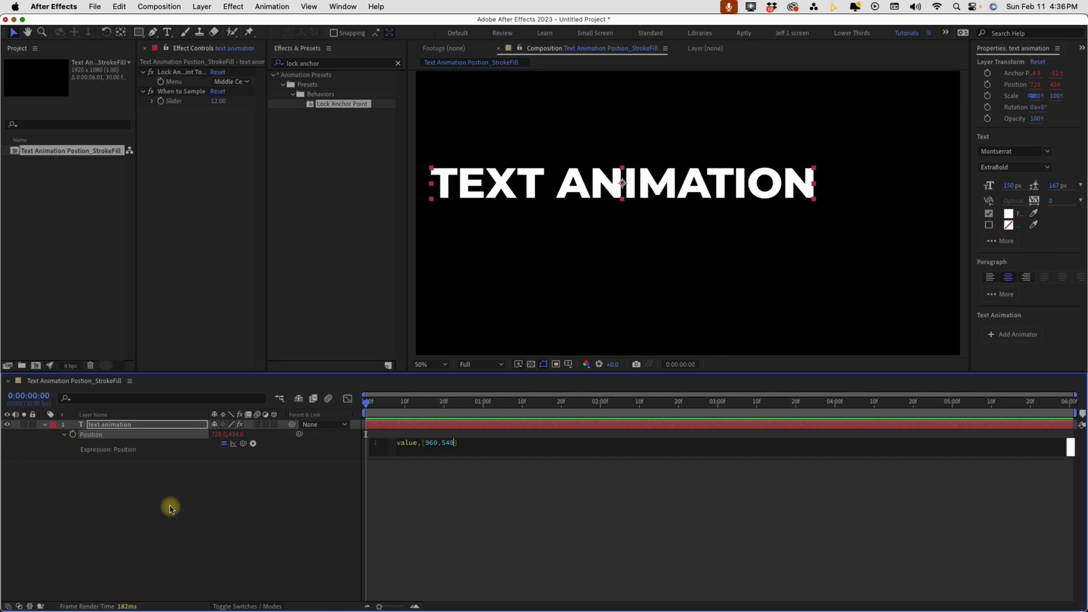
pyautogui.click(170, 507)
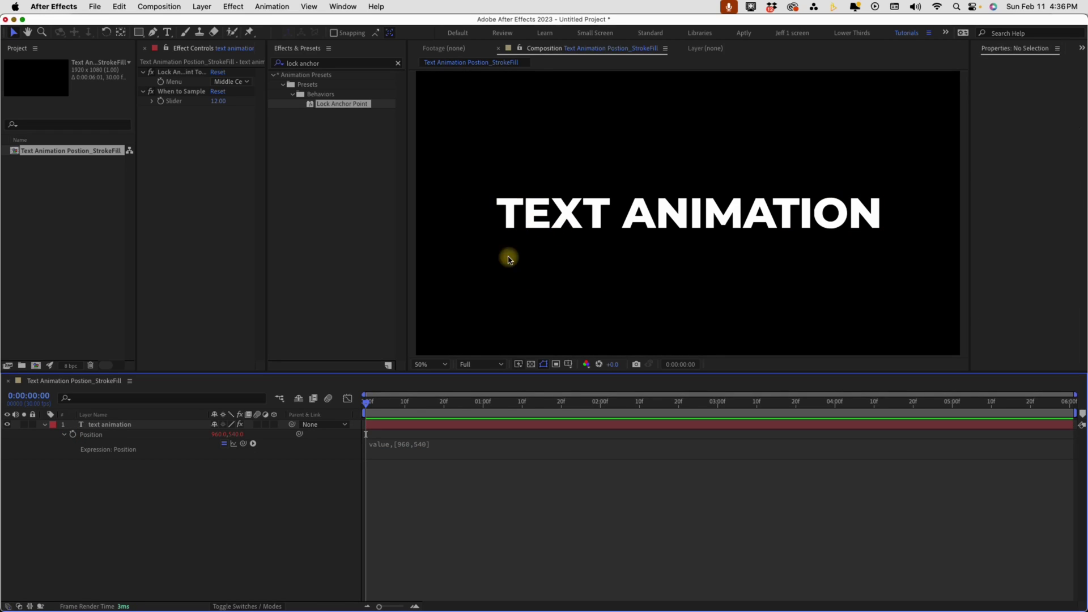
pyautogui.hotkey('shift', '/')
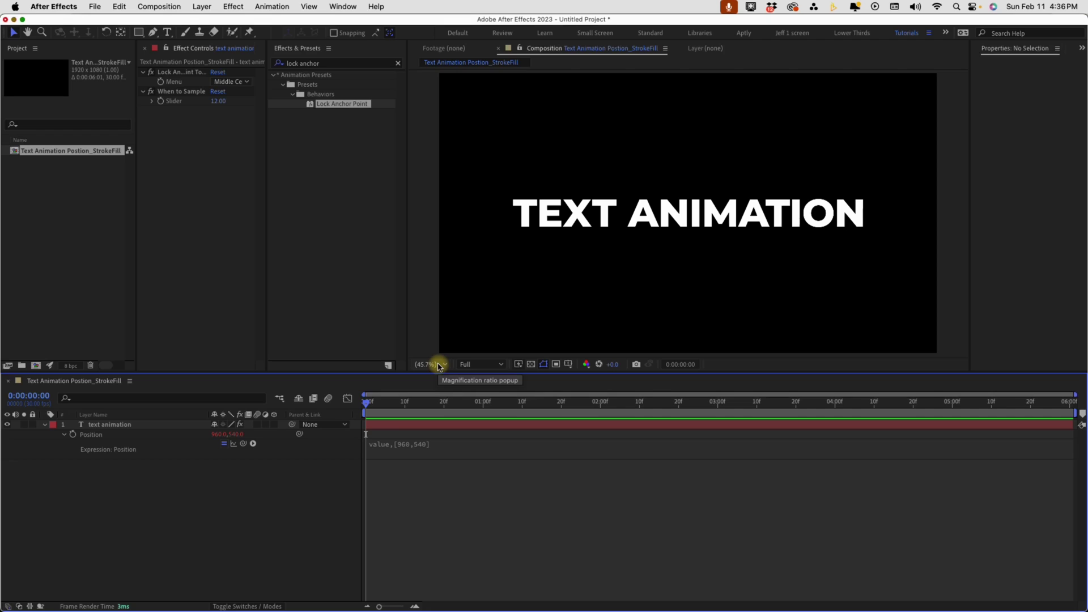
# Retype the layer's wording back to 'text animation'.
pyautogui.doubleClick(102, 425)
pyautogui.write('7 minute ae')
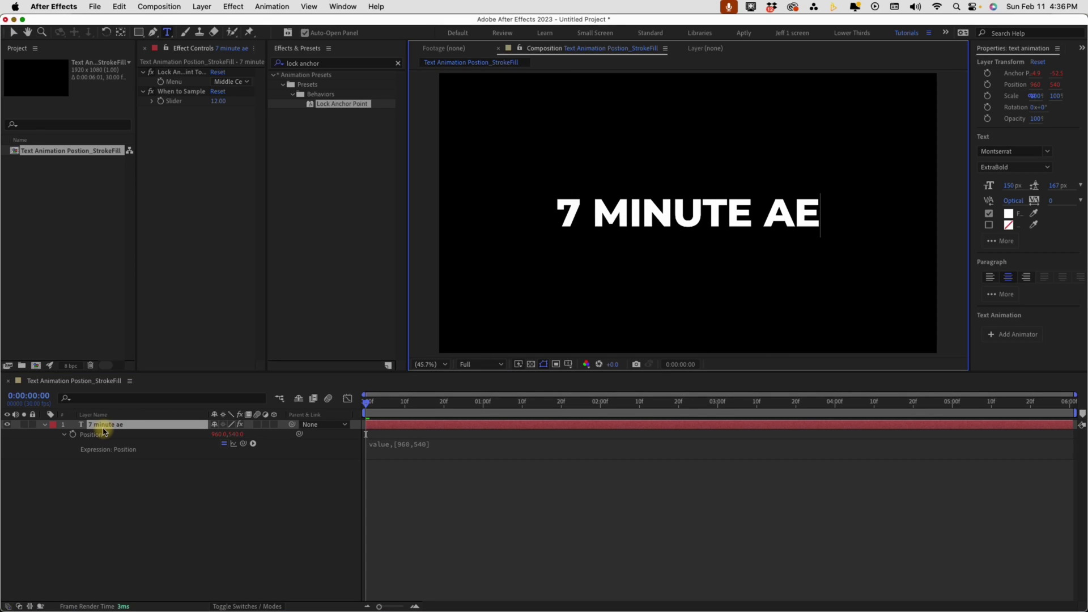
pyautogui.press('super+a')
pyautogui.write('text animation')
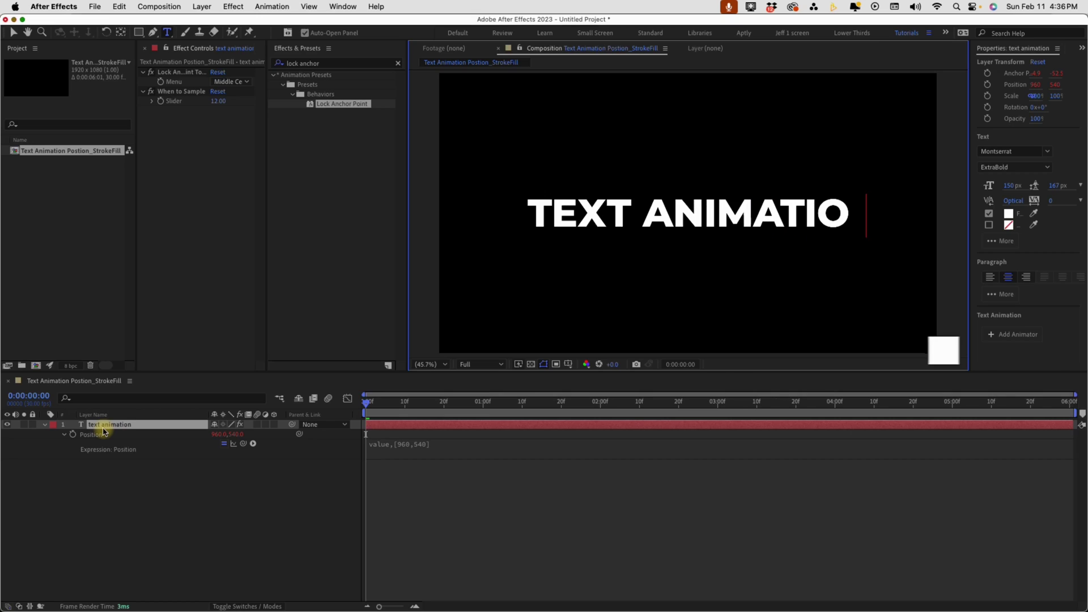
pyautogui.press('Escape')
# Precompose the text layer as 01_POSTION_STROKE_FILL_PC.
pyautogui.press('shift+super+c')
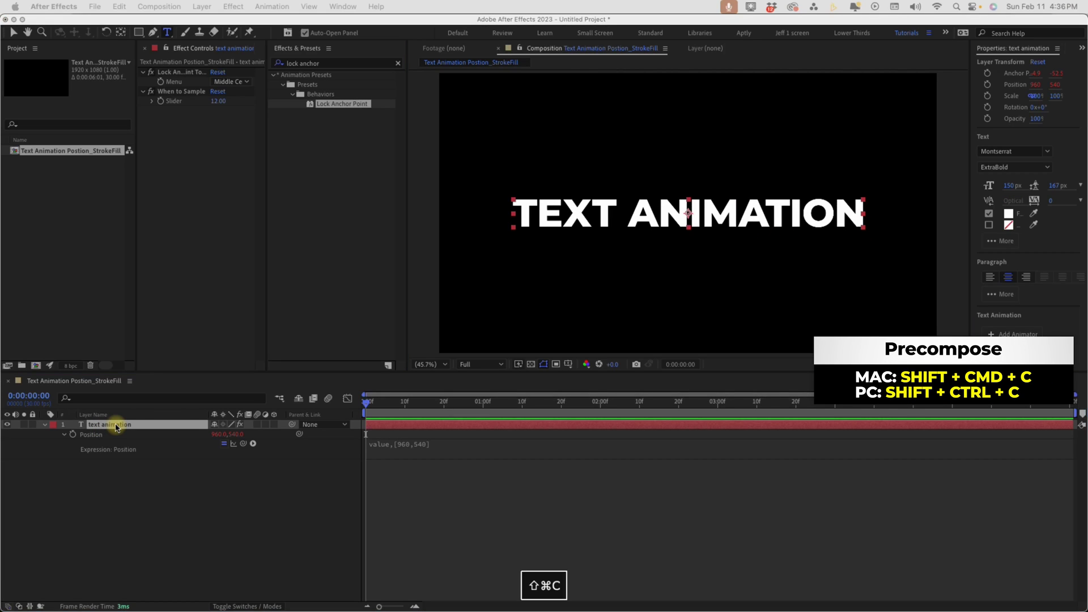
pyautogui.write('01_POSTION_STROKE_FILL_PC')
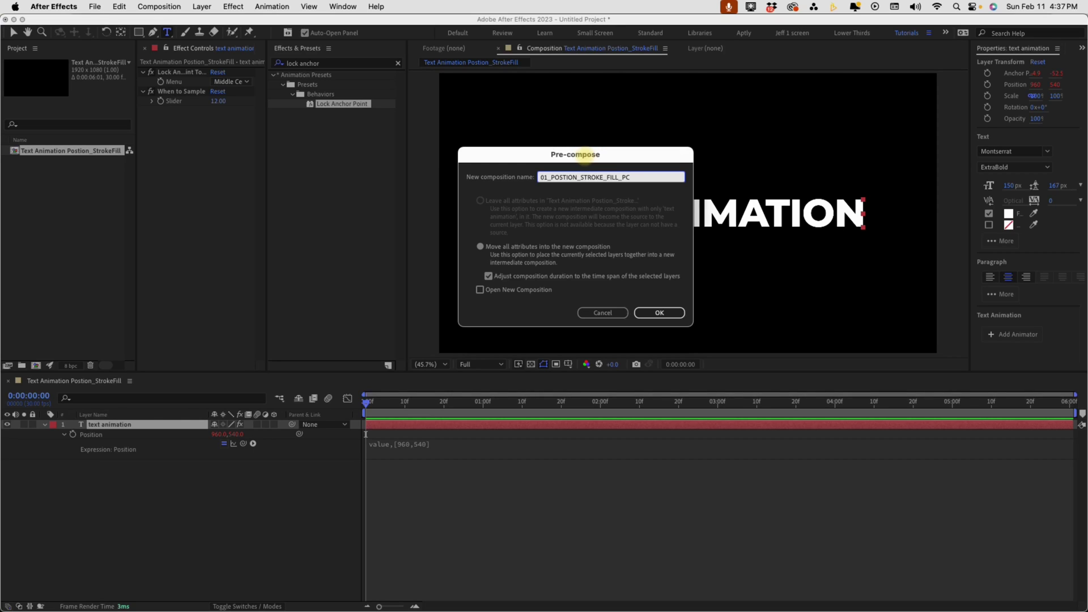
pyautogui.press('Return')
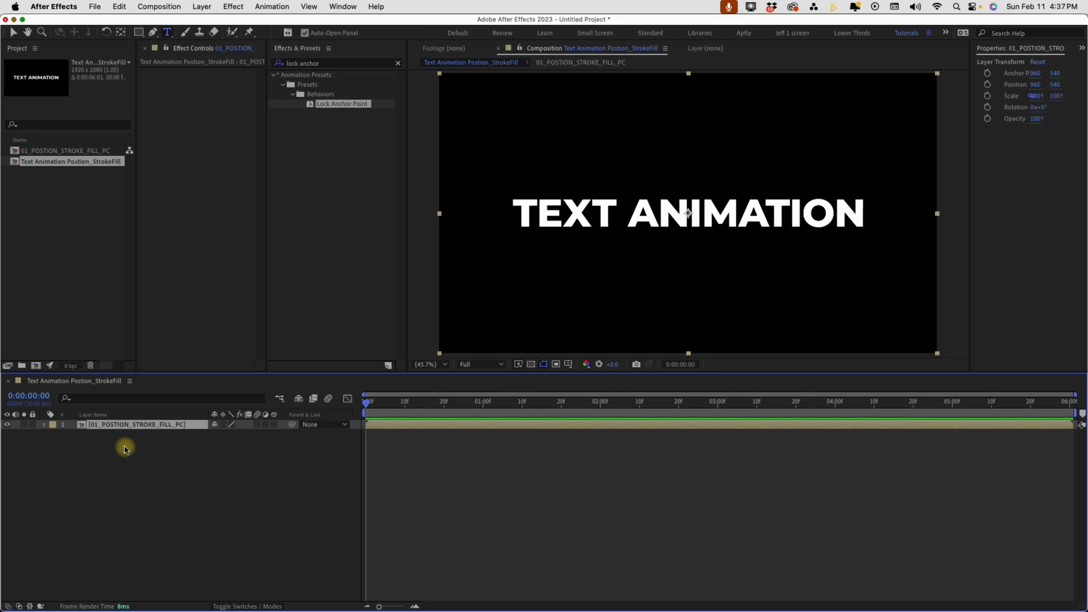
# Rename the main composition to 02_POSITION_STROKE_FILL and check the nested precomp.
pyautogui.press('super+k')
pyautogui.write('02_POSITION')
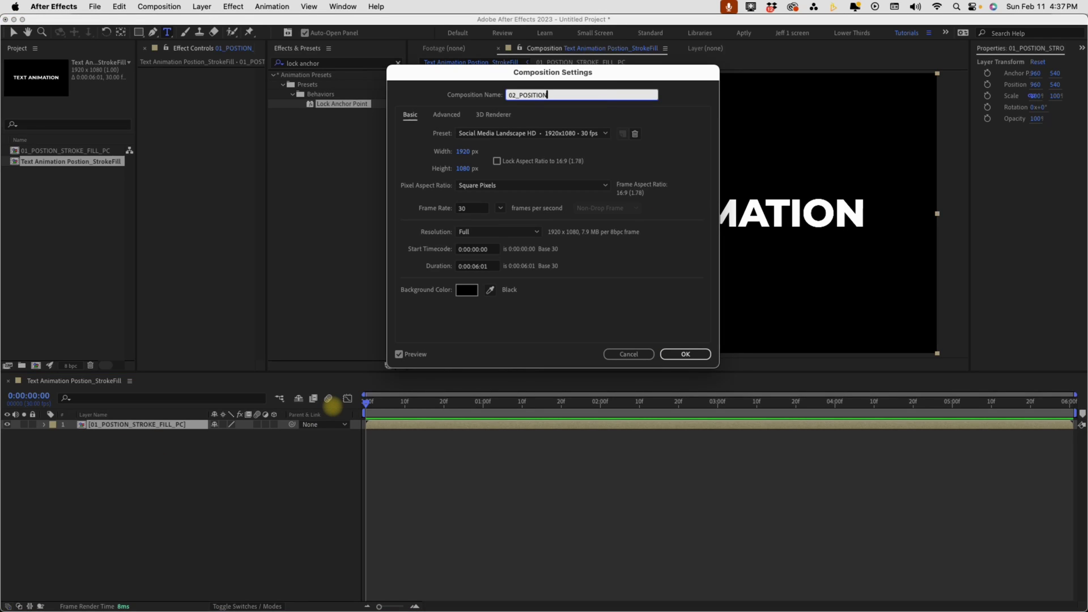
pyautogui.write('_STROKE_FILL')
pyautogui.press('Return')
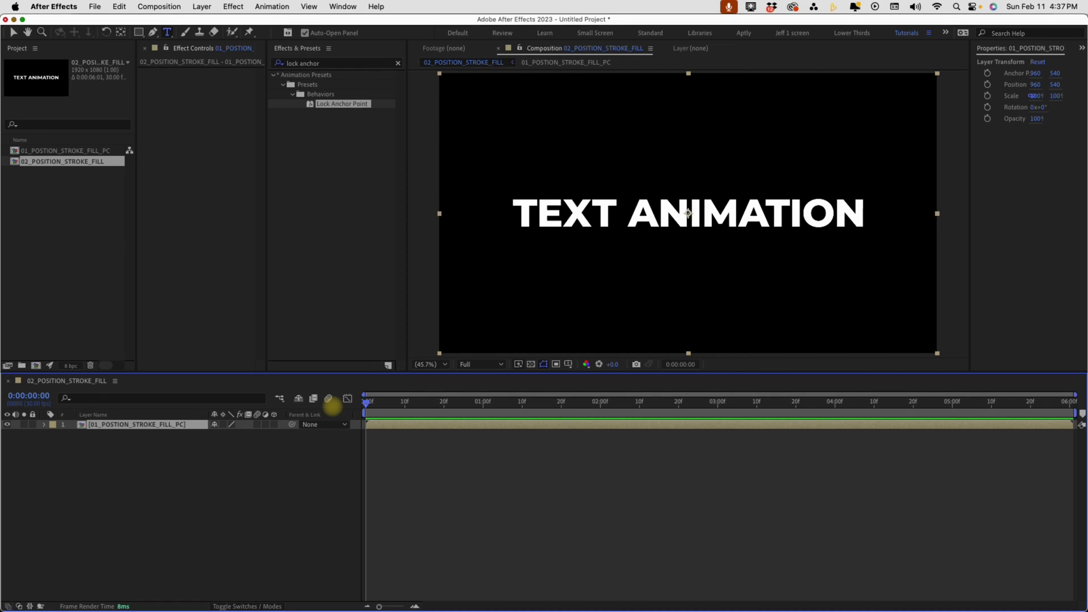
pyautogui.doubleClick(50, 152)
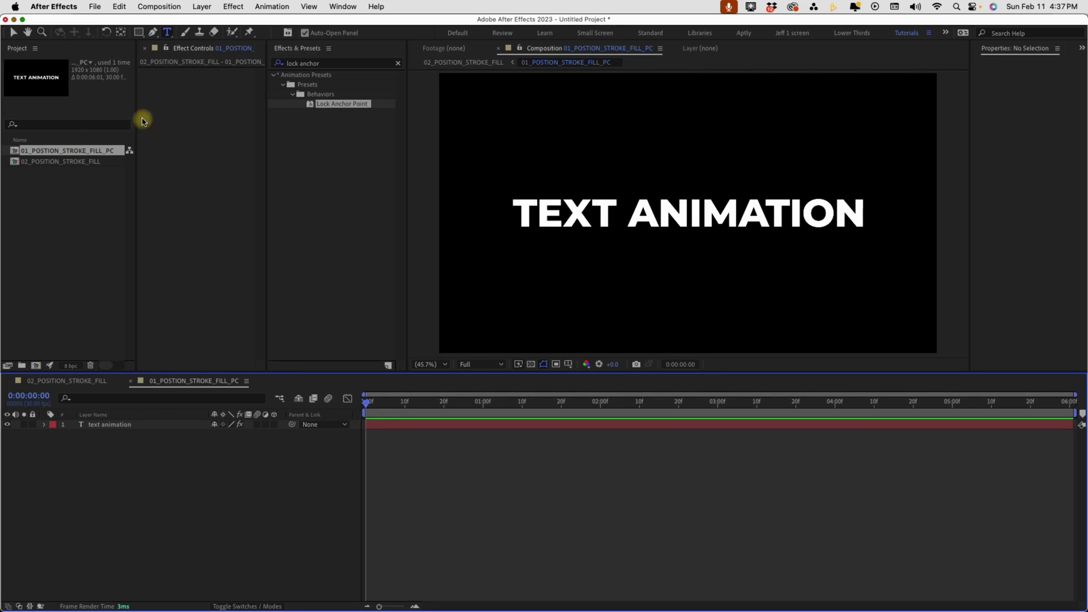
pyautogui.doubleClick(61, 162)
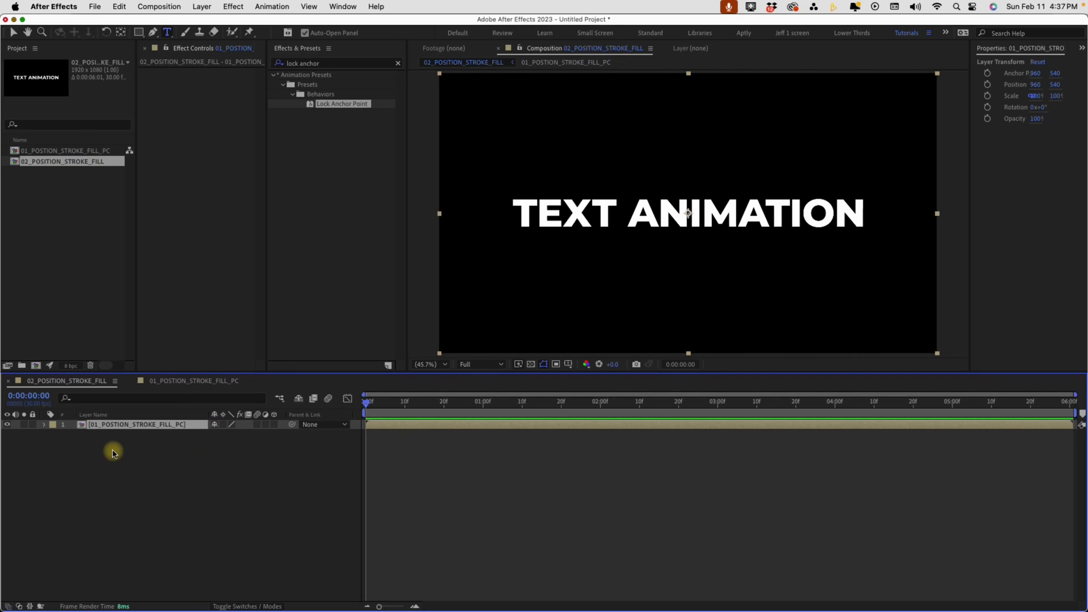
# Keyframe Position at frames 0 and 20, starting the text off the right edge.
pyautogui.press('p')
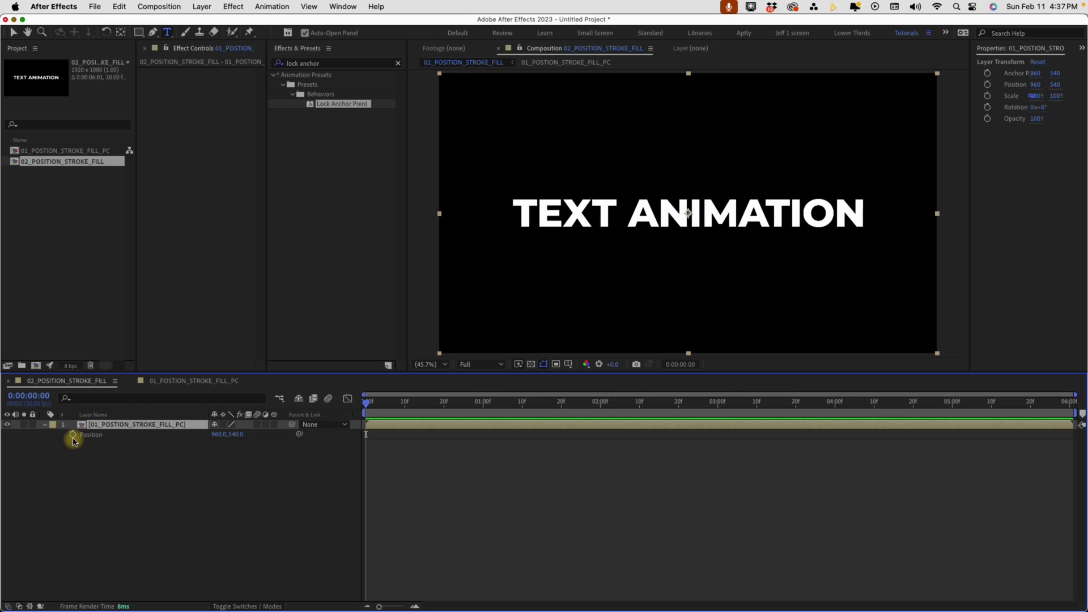
pyautogui.click(72, 434)
pyautogui.hotkey('shift', 'pagedown')
pyautogui.hotkey('shift', 'pagedown')
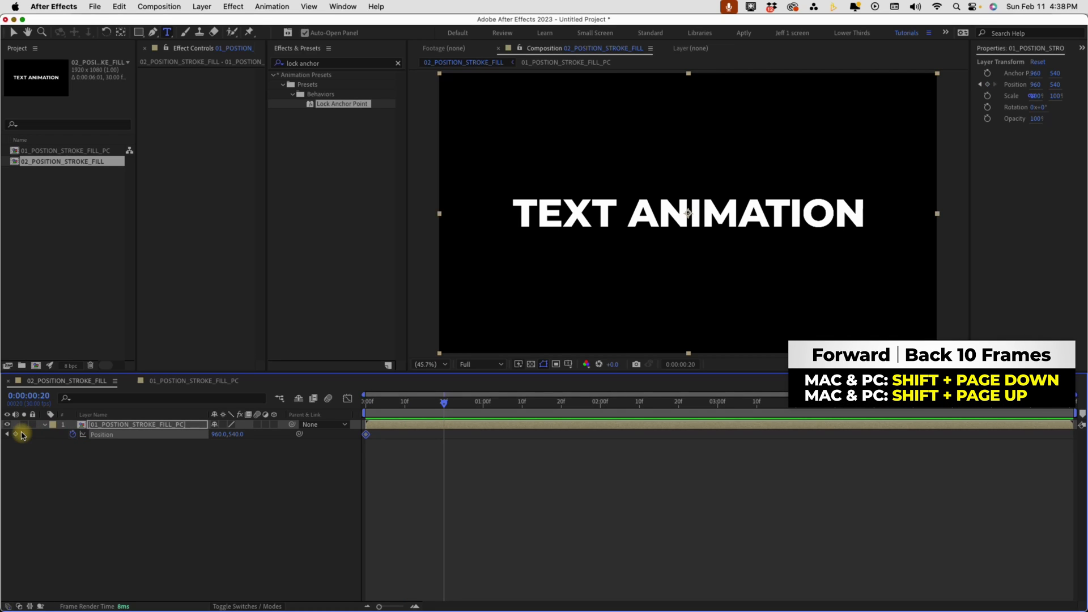
pyautogui.click(15, 435)
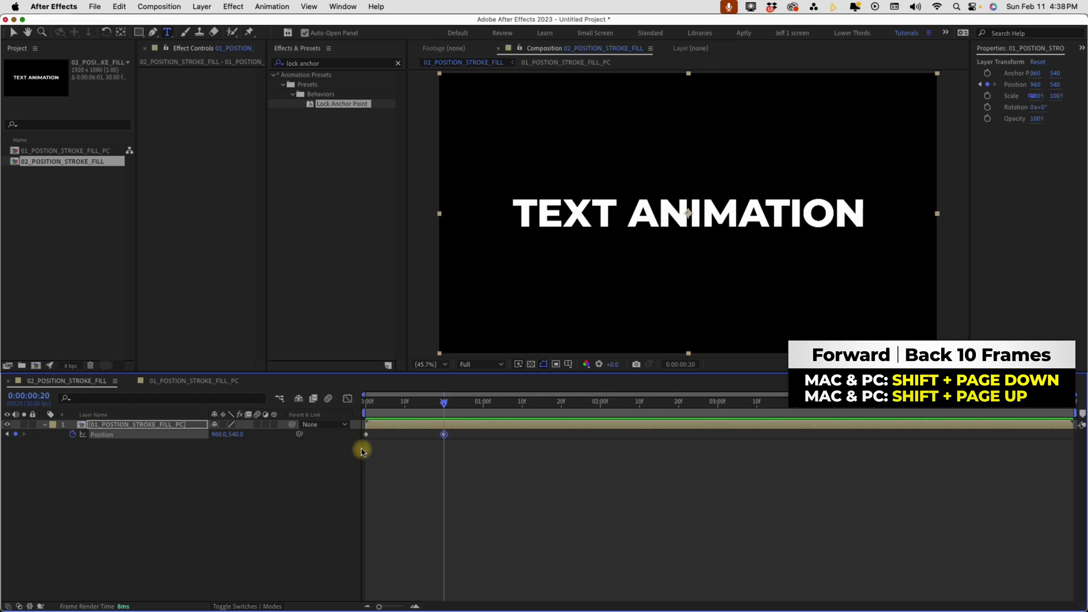
pyautogui.moveTo(369, 402); pyautogui.dragTo(348, 408)
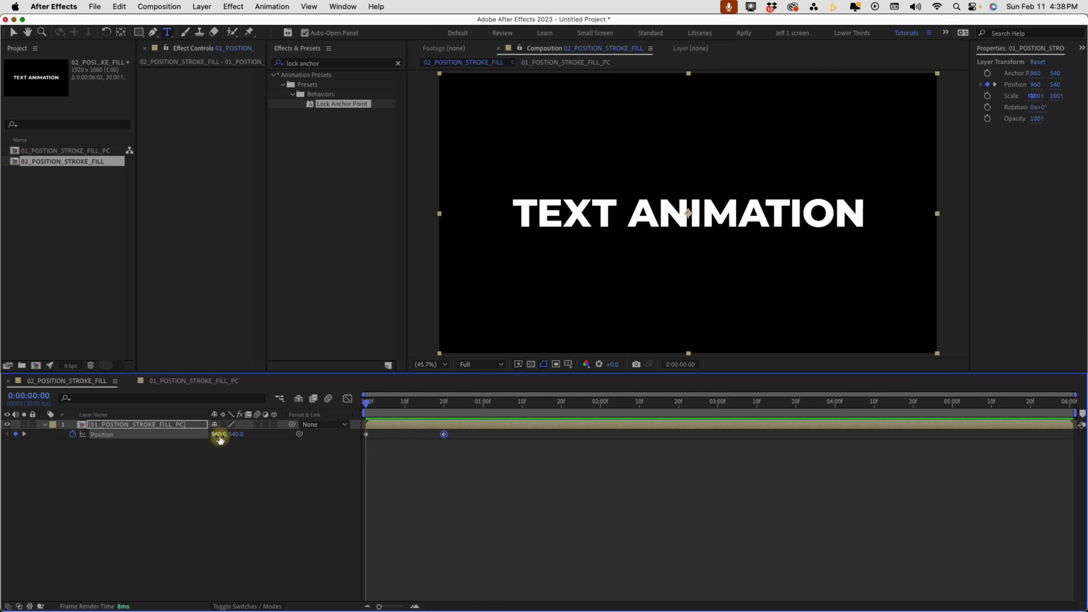
pyautogui.moveTo(218, 434); pyautogui.dragTo(1086, 262)
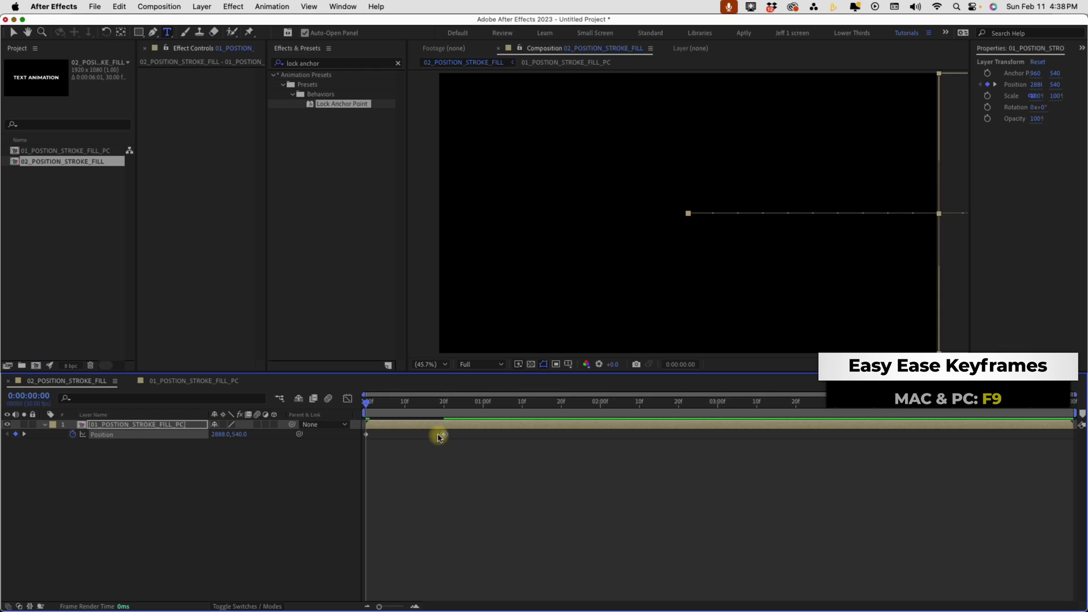
# Ease the keyframes, strengthen the ease-in, and raise the end position to 960,340.
pyautogui.press('F9')
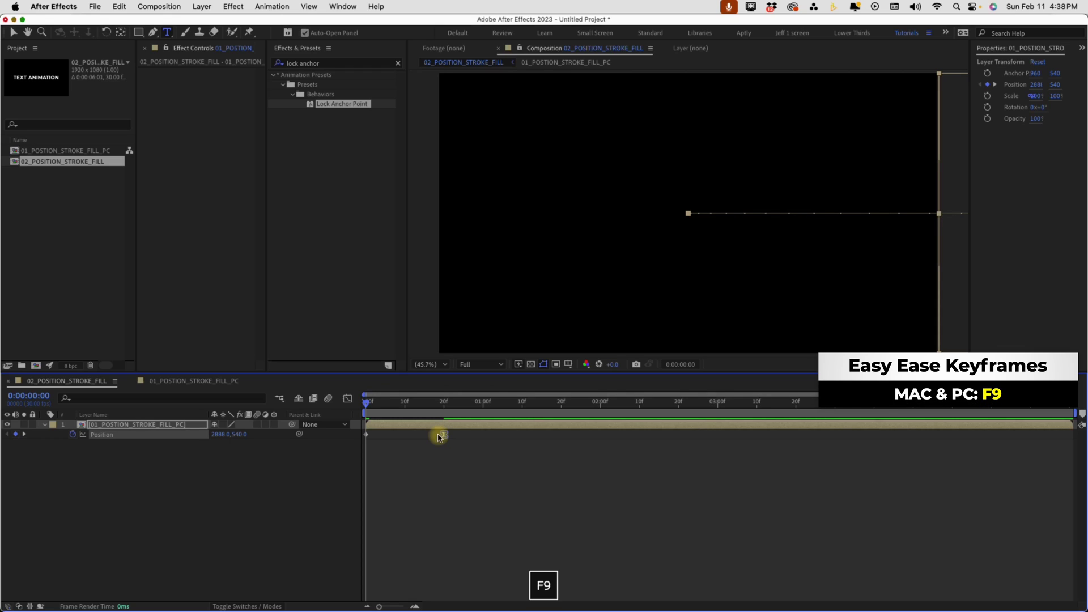
pyautogui.click(347, 398)
pyautogui.moveTo(429, 574); pyautogui.dragTo(377, 511)
pyautogui.click(347, 398)
pyautogui.press('space')
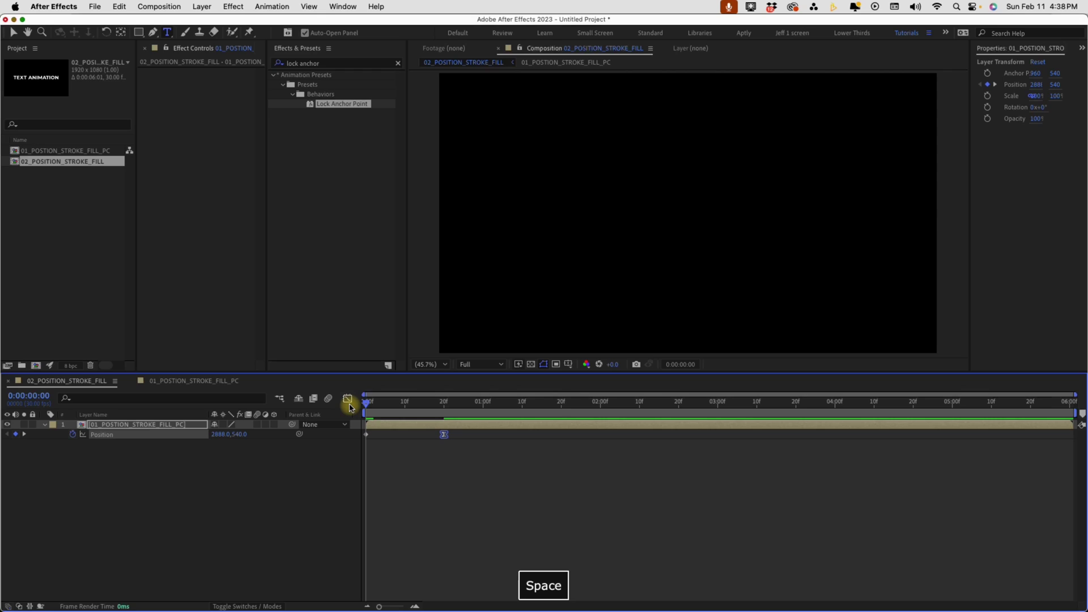
pyautogui.click(443, 407)
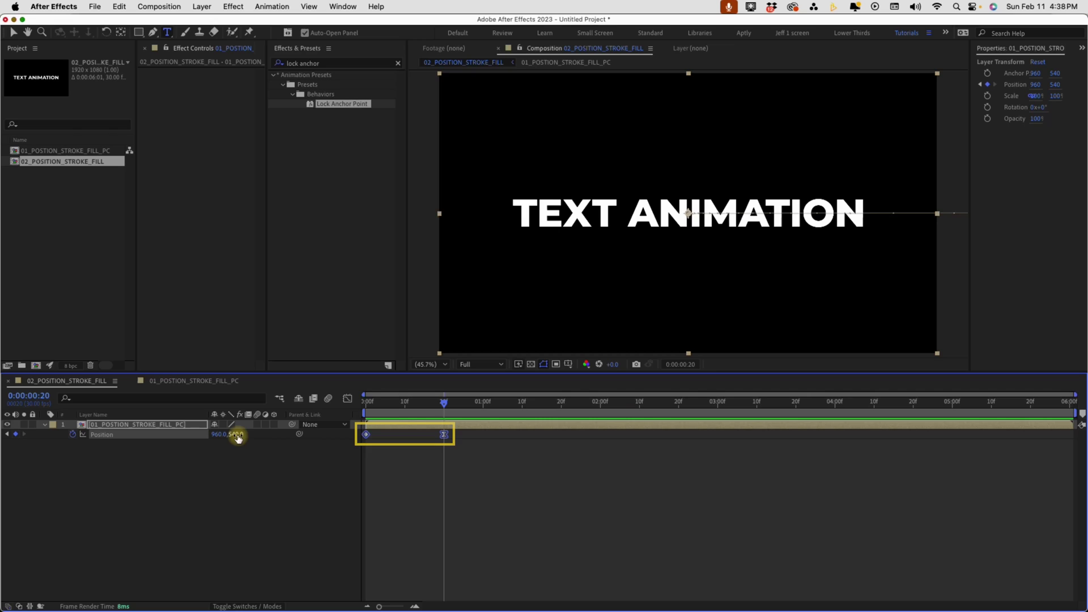
pyautogui.moveTo(237, 438); pyautogui.dragTo(129, 425)
# Duplicate the layer and animate the copy from -967,740 off the left to 960,740.
pyautogui.click(153, 426)
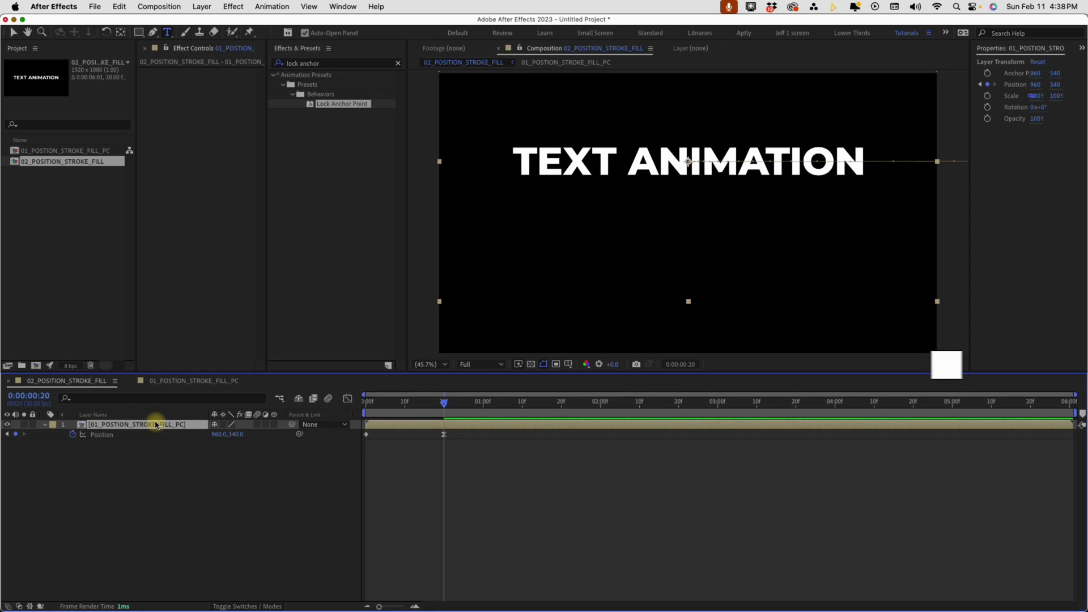
pyautogui.press('super+d')
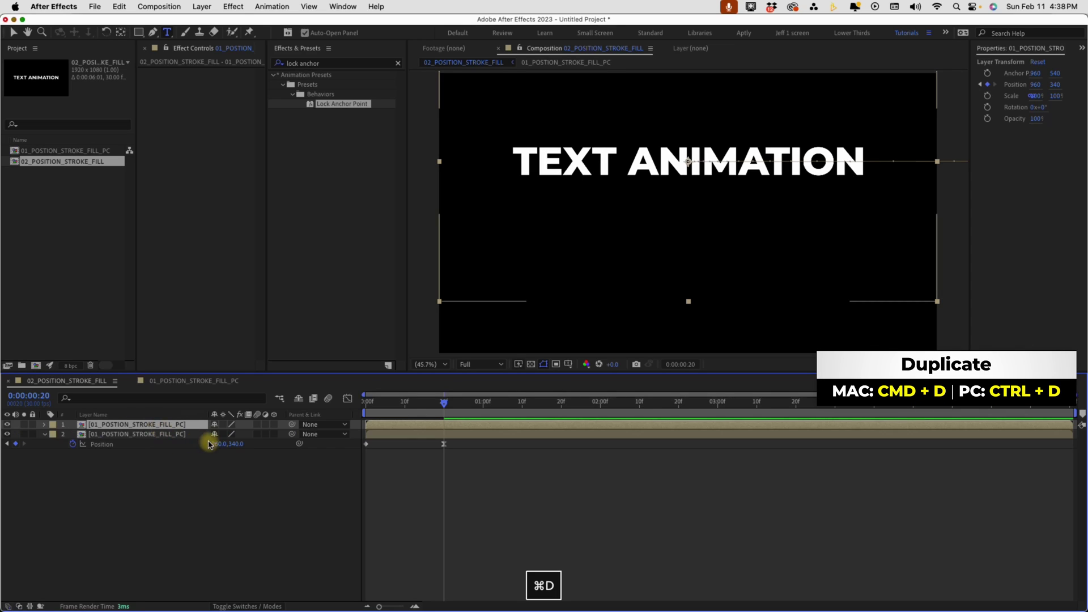
pyautogui.click(106, 448)
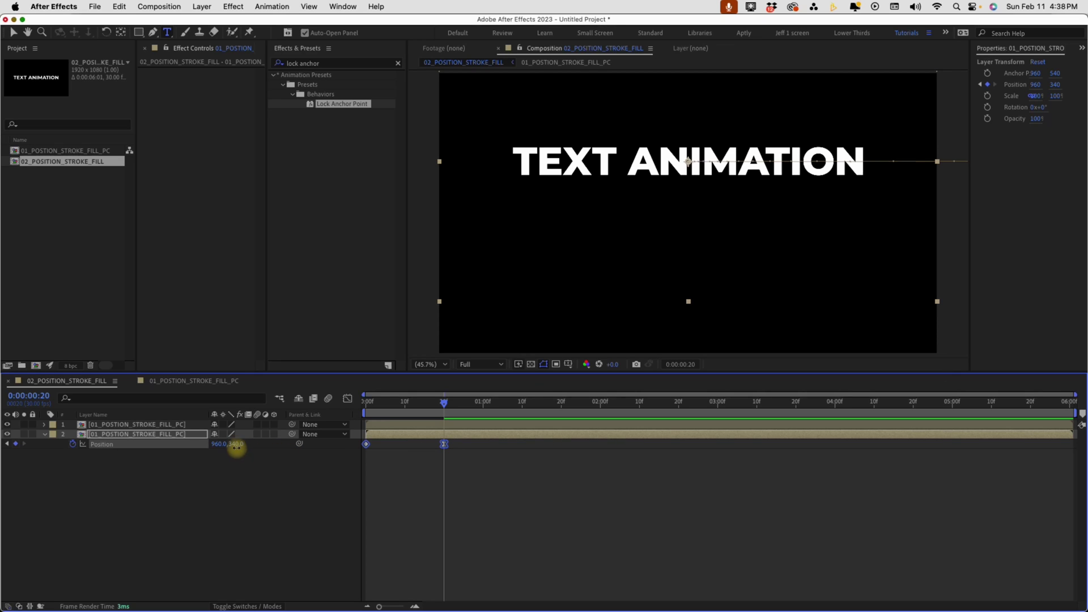
pyautogui.moveTo(237, 447); pyautogui.dragTo(485, 428)
pyautogui.moveTo(375, 403); pyautogui.dragTo(366, 403)
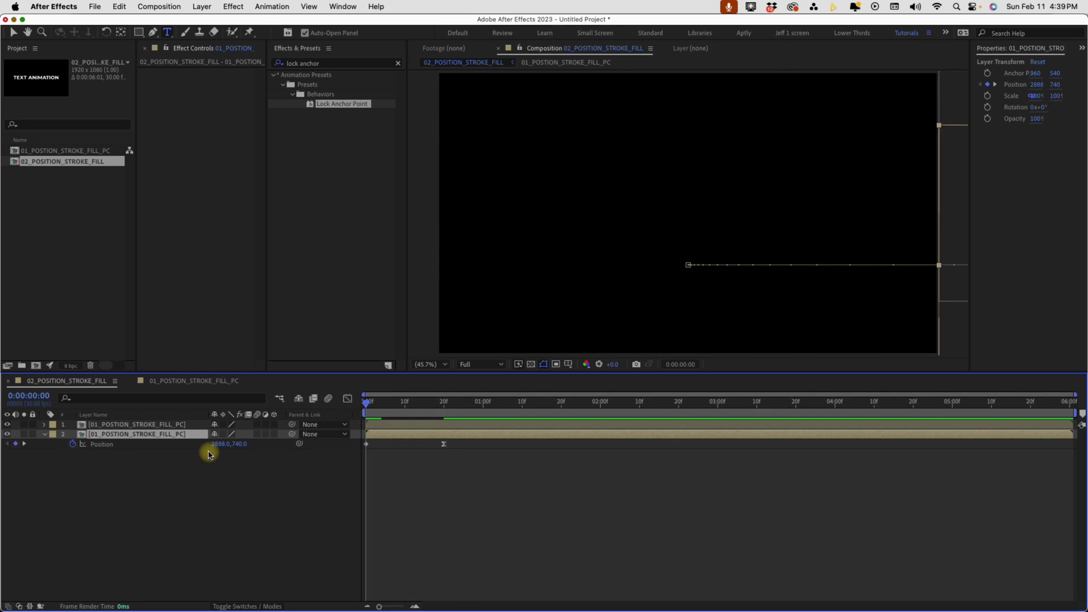
pyautogui.moveTo(218, 444); pyautogui.dragTo(137, 444)
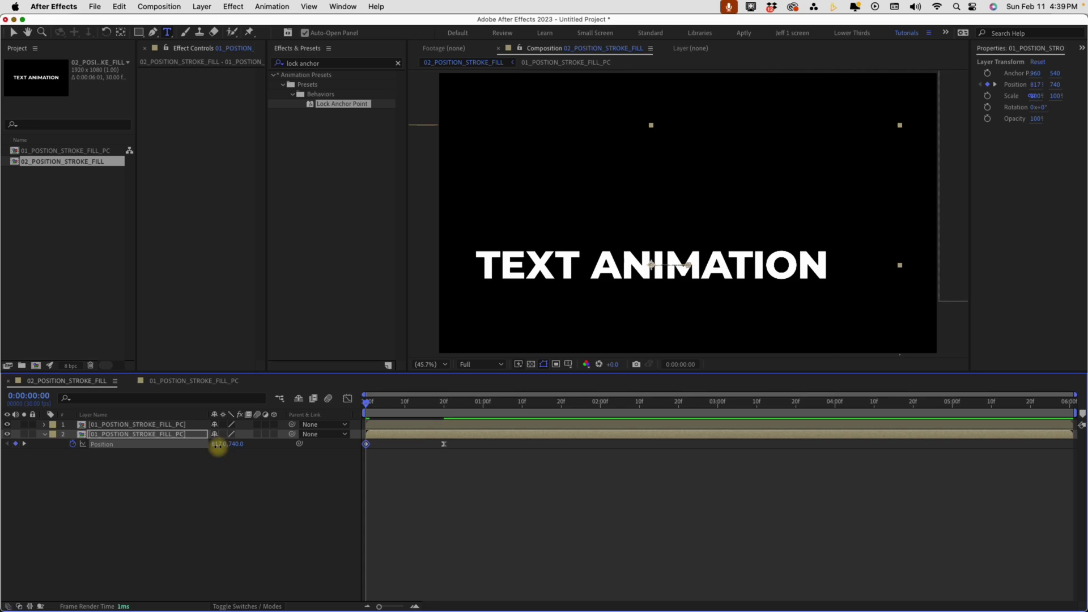
pyautogui.moveTo(218, 444); pyautogui.dragTo(113, 443)
pyautogui.click(457, 435)
pyautogui.press('space')
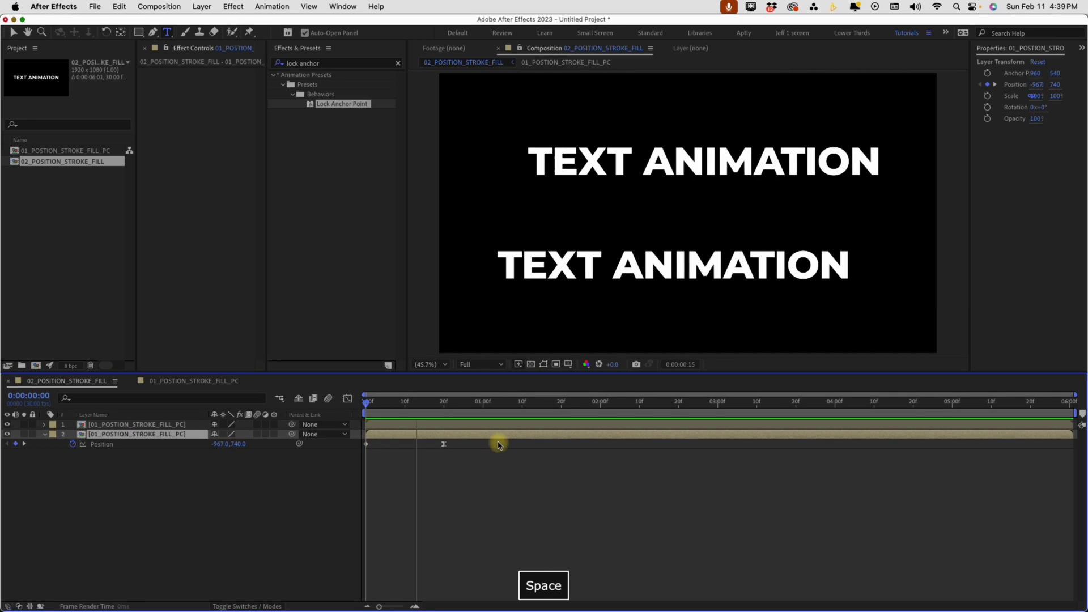
# Add matching holding Position keyframes on both text layers after the copy lands.
pyautogui.moveTo(367, 405); pyautogui.dragTo(443, 405)
pyautogui.press('super+a')
pyautogui.press('u')
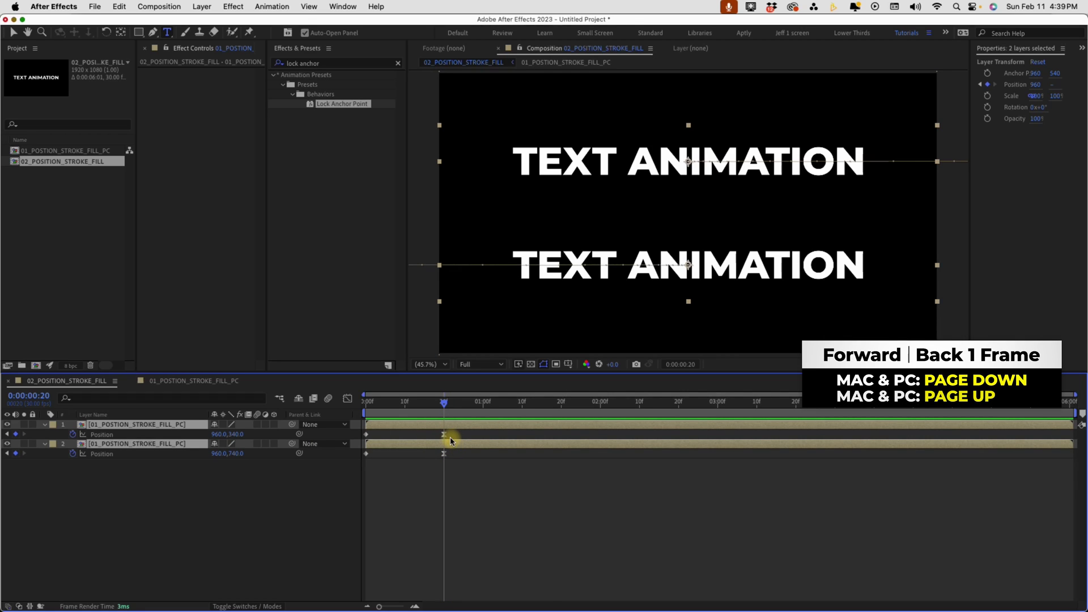
pyautogui.press('pagedown')
pyautogui.press('pagedown')
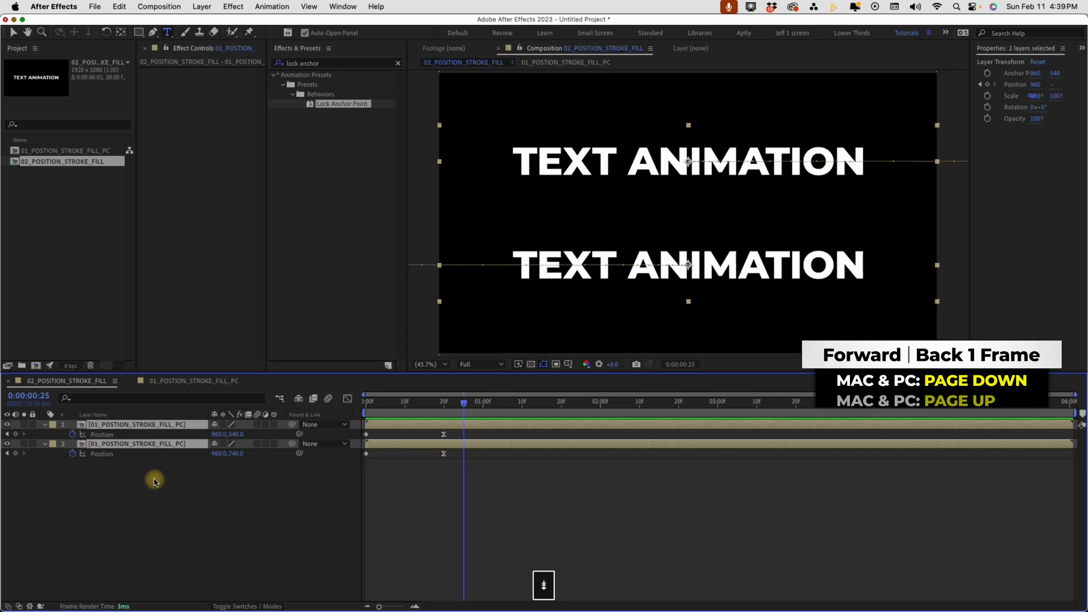
pyautogui.click(16, 434)
pyautogui.click(15, 453)
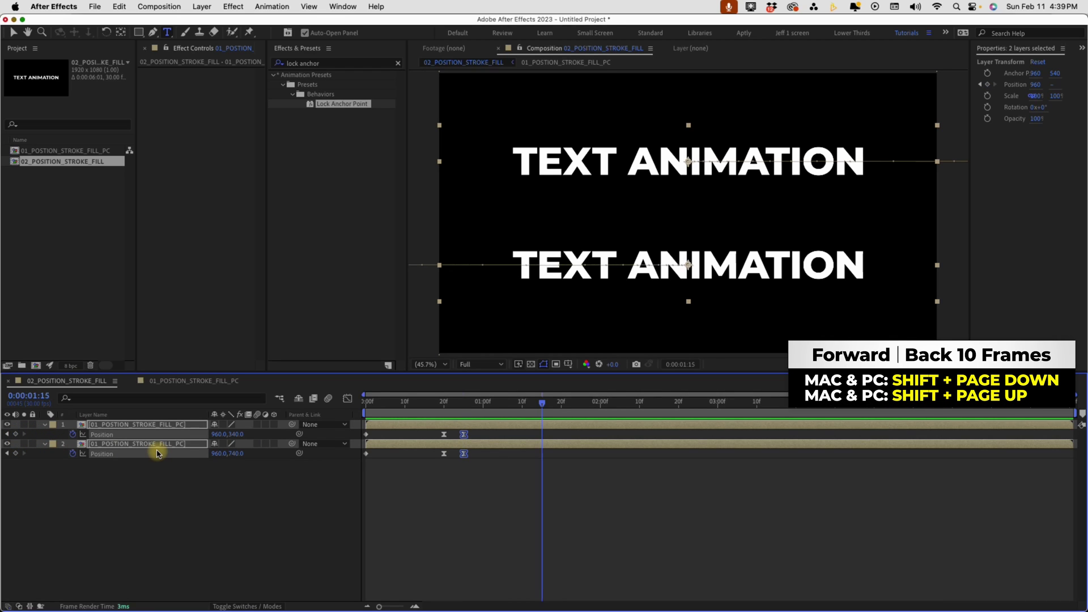
# Set both layers' later Position keyframes to 960,540 so the lines converge.
pyautogui.click(243, 498)
pyautogui.click(237, 434)
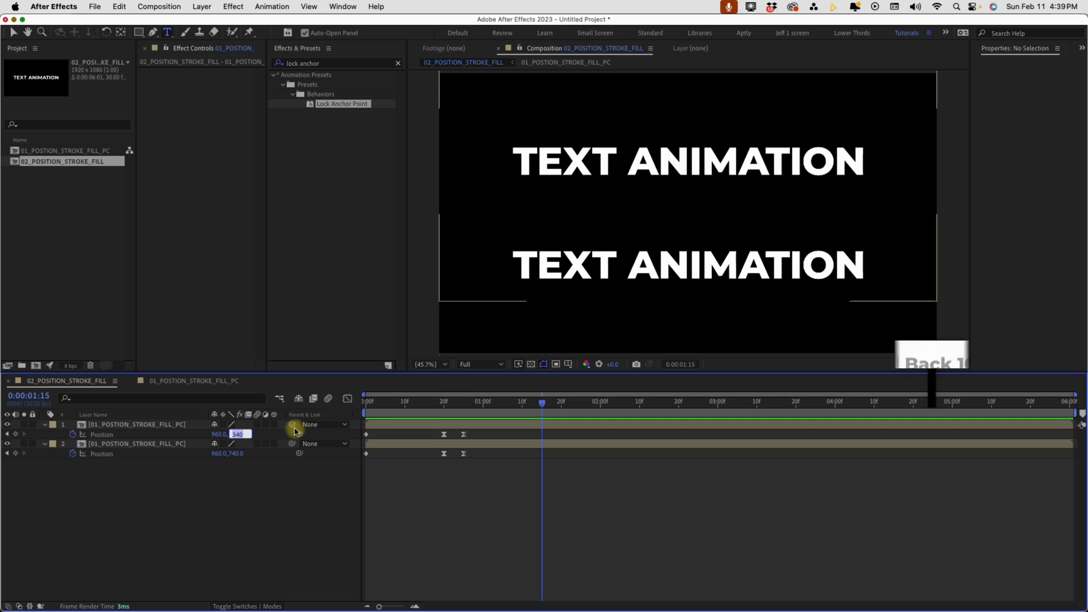
pyautogui.write('540')
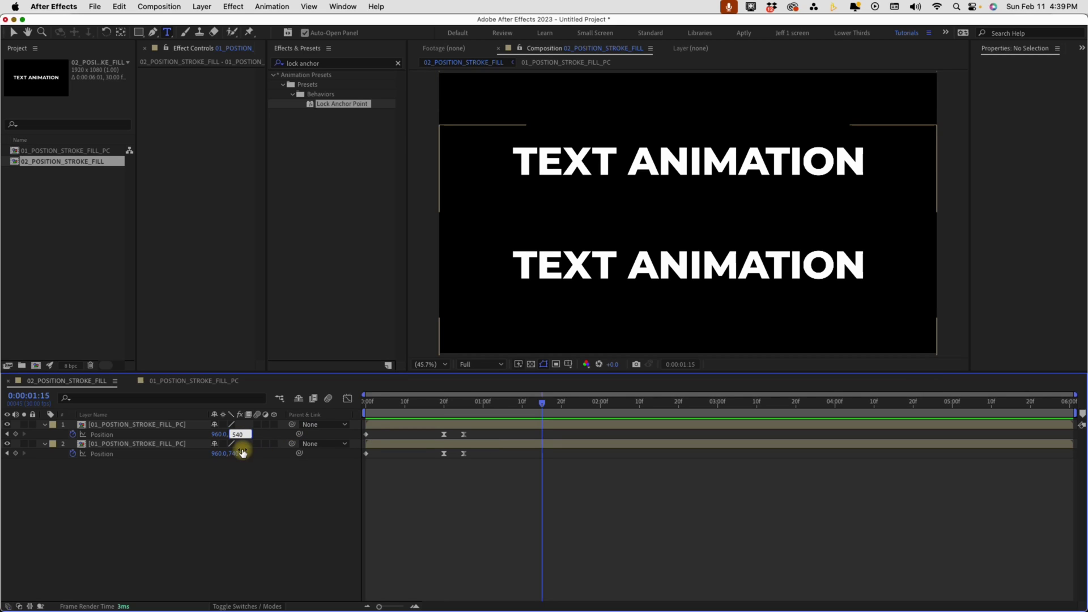
pyautogui.press('Return')
pyautogui.click(237, 453)
pyautogui.write('540')
pyautogui.press('Return')
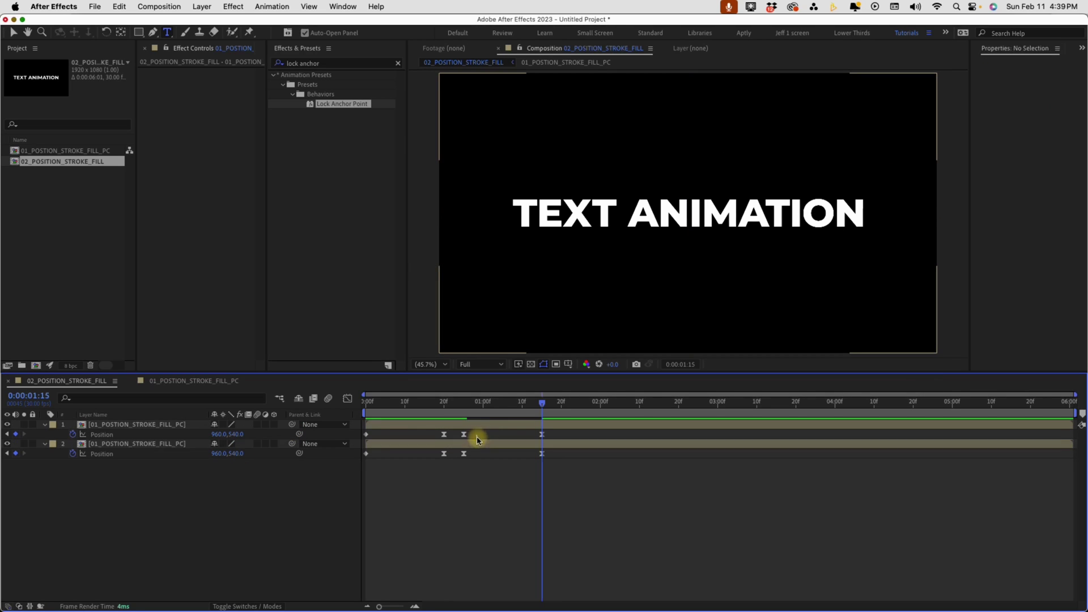
# Sharpen the easing out of the frame-25 keyframes in the speed graph and preview.
pyautogui.moveTo(479, 473); pyautogui.dragTo(464, 411)
pyautogui.click(467, 406)
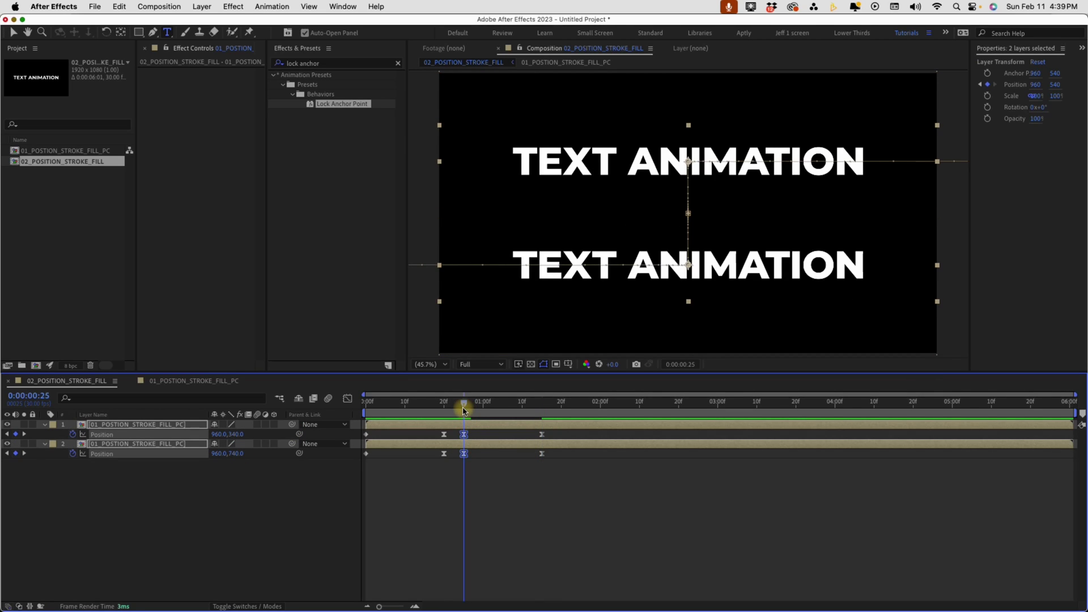
pyautogui.click(347, 398)
pyautogui.moveTo(477, 572); pyautogui.dragTo(503, 572)
pyautogui.hotkey('shift', 'F3')
pyautogui.click(370, 412)
pyautogui.press('space')
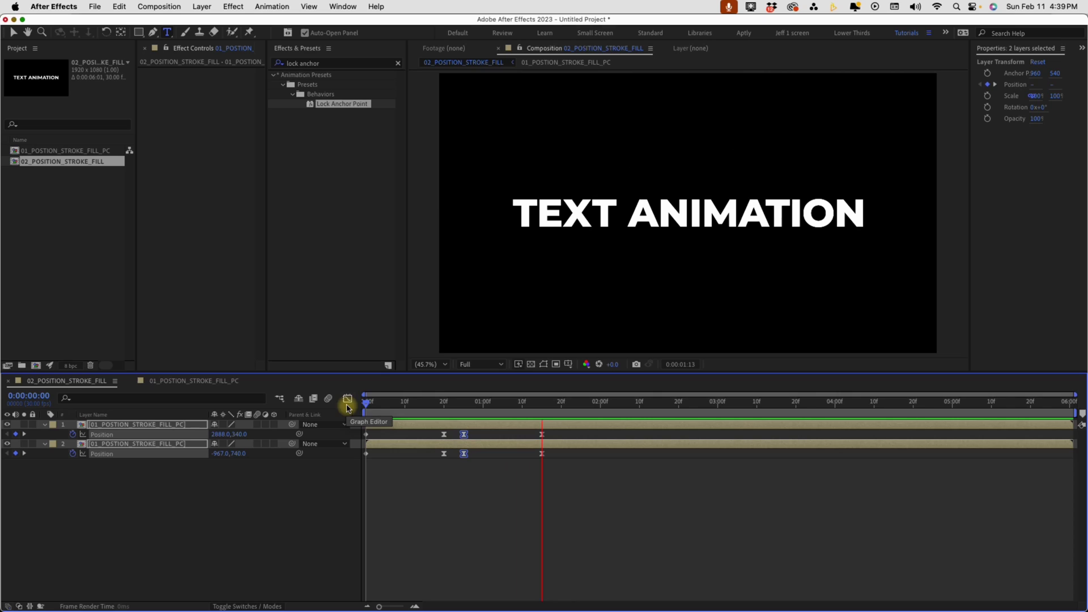
pyautogui.doubleClick(145, 424)
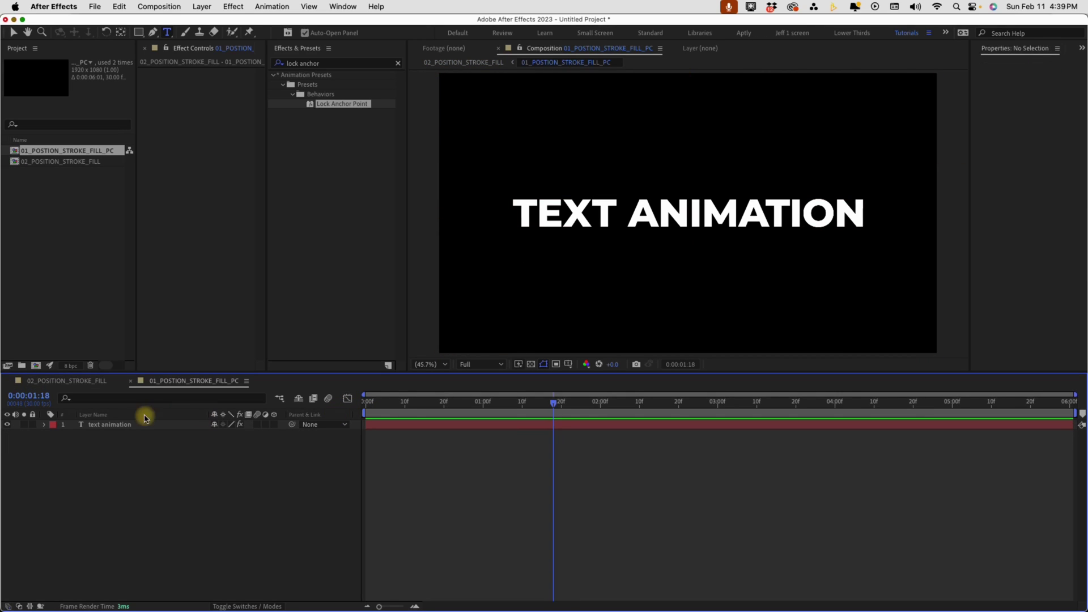
pyautogui.click(107, 425)
pyautogui.write('jeff knight')
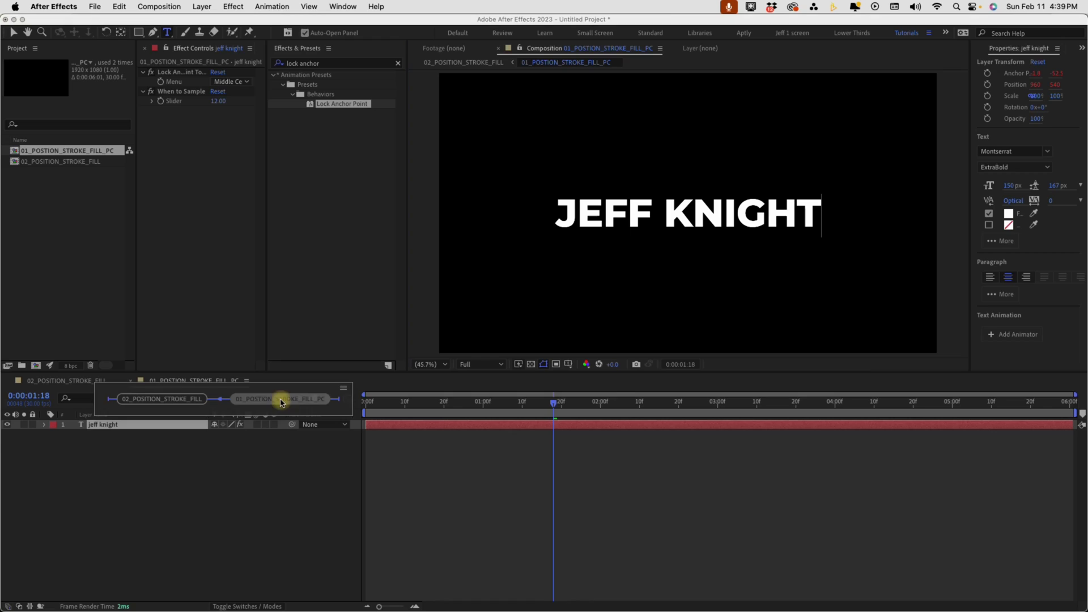
pyautogui.hotkey('shift', ',')
pyautogui.press('space')
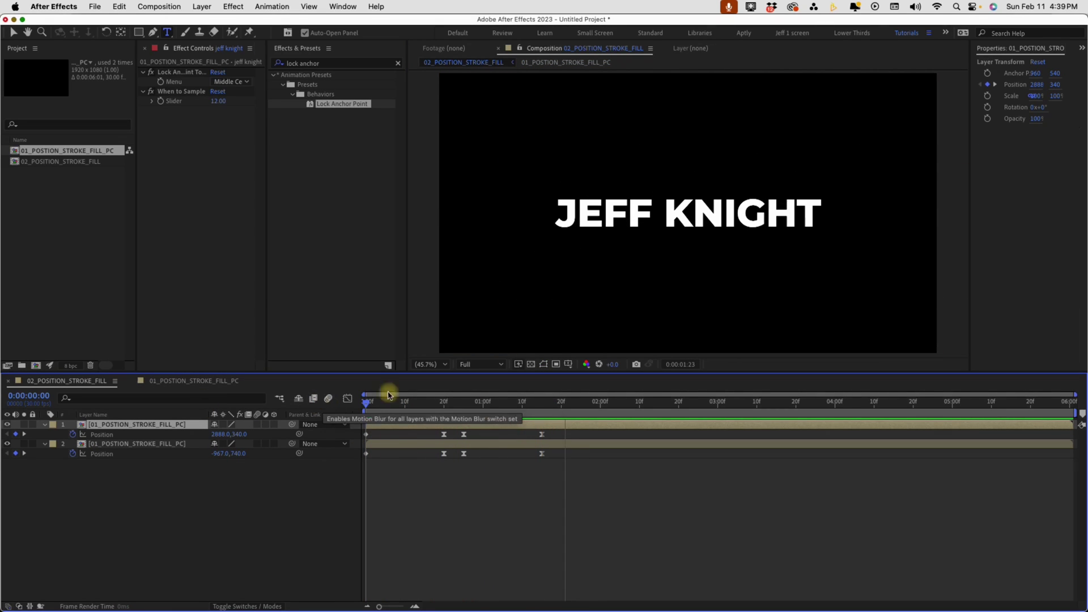
pyautogui.press('space')
pyautogui.press('super+z')
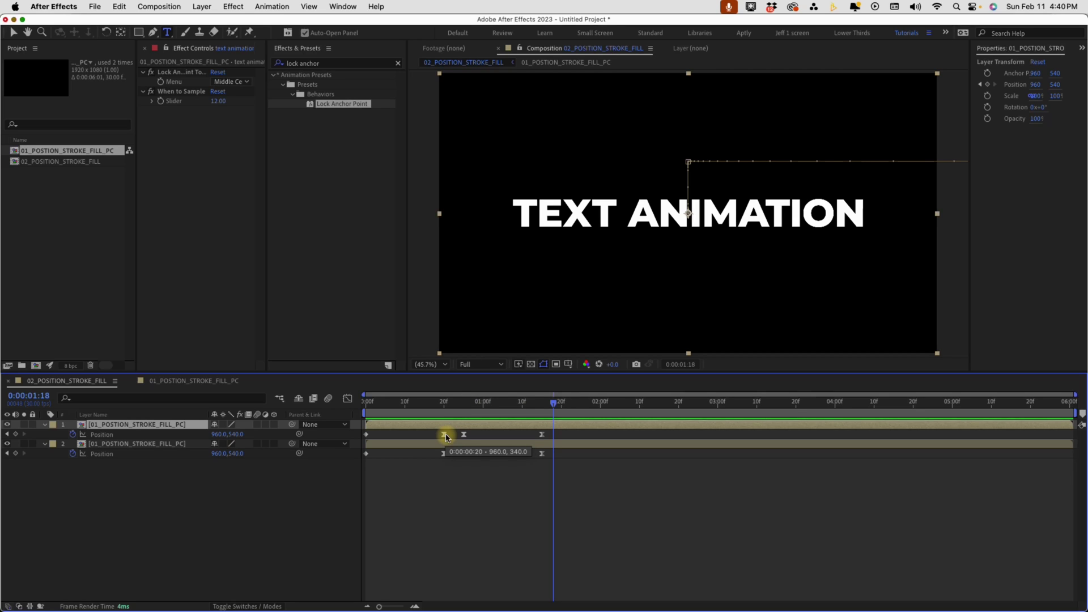
# Add an adjustment layer named COLOR CONTROL.
pyautogui.press('super+alt+y')
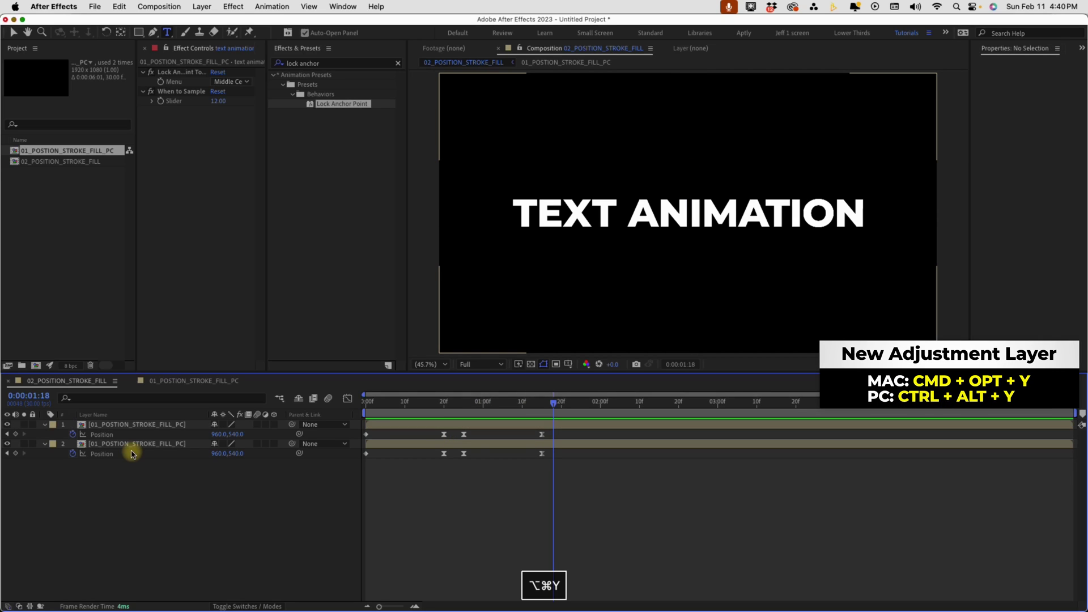
pyautogui.press('Return')
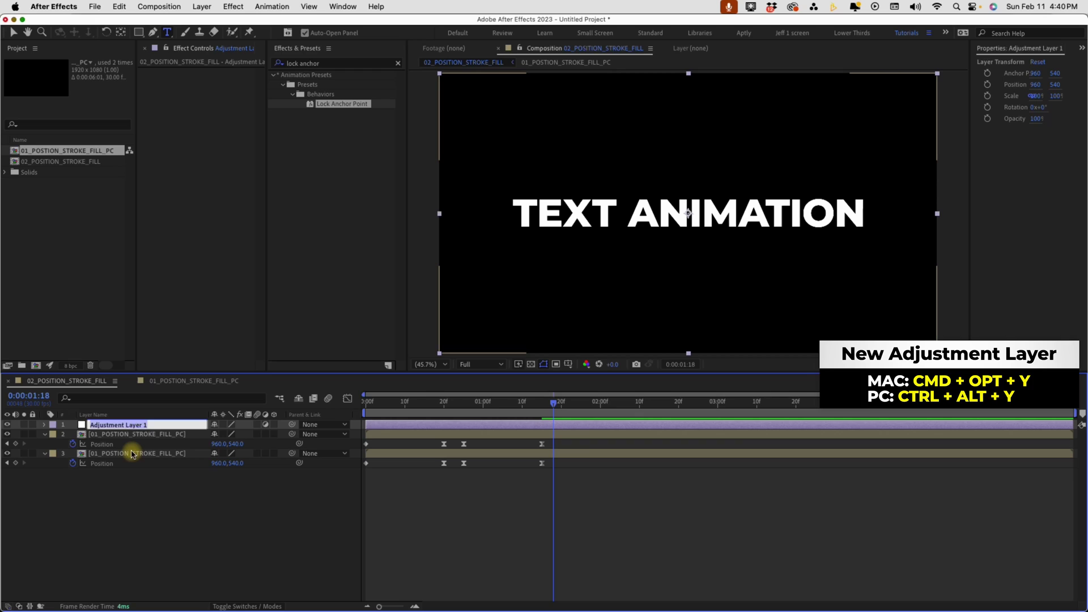
pyautogui.write('COLOR CONTROL')
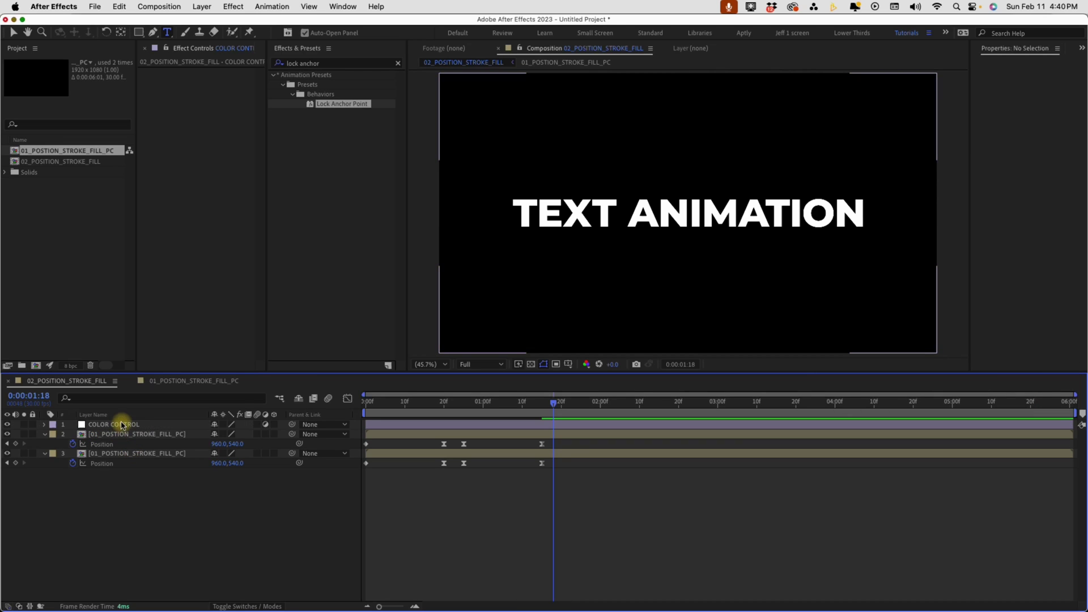
# Add a Color Control effect named Color 1 and duplicate it into three controls.
pyautogui.rightClick(122, 425)
pyautogui.moveTo(148, 432)
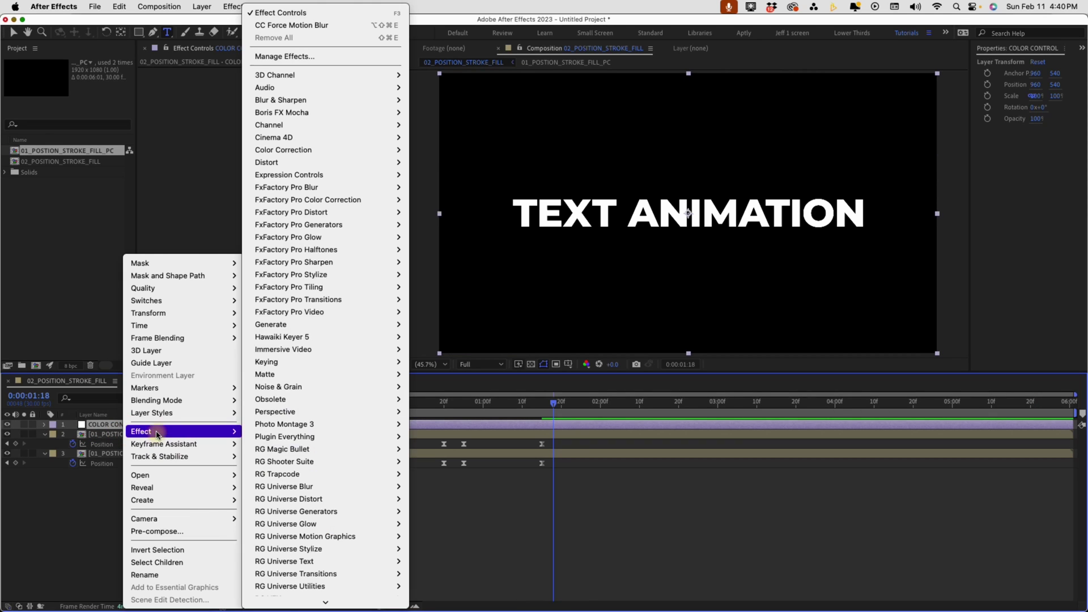
pyautogui.moveTo(289, 177)
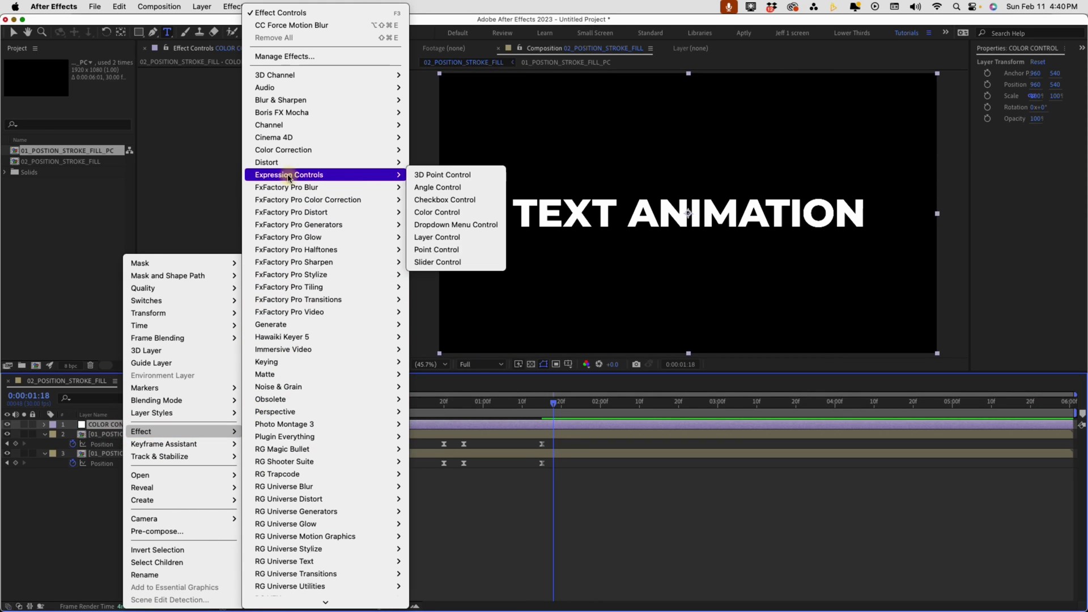
pyautogui.click(464, 215)
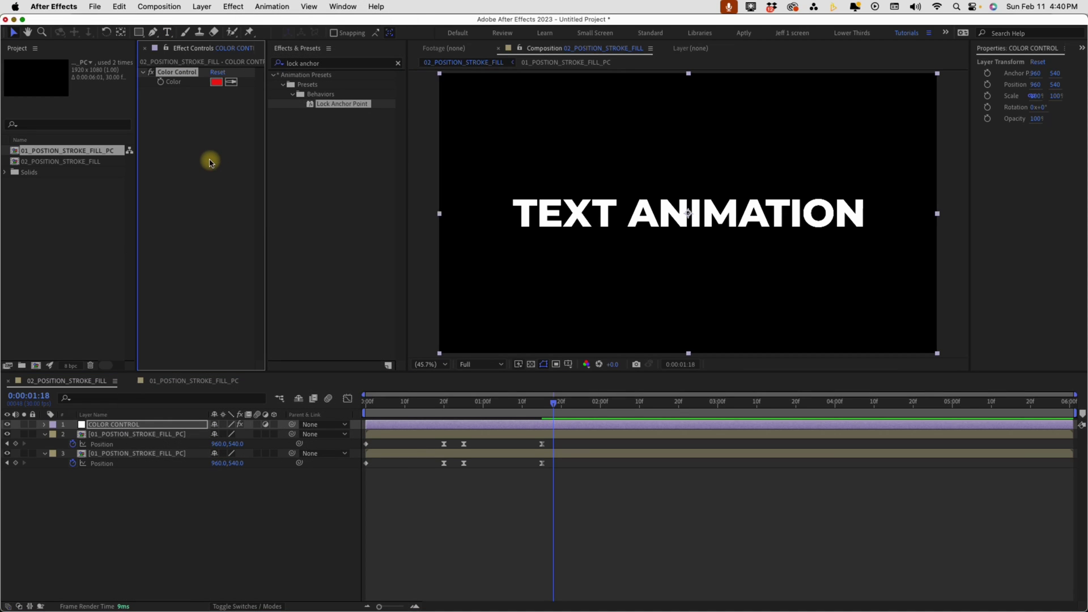
pyautogui.write('Color 1')
pyautogui.press('Return')
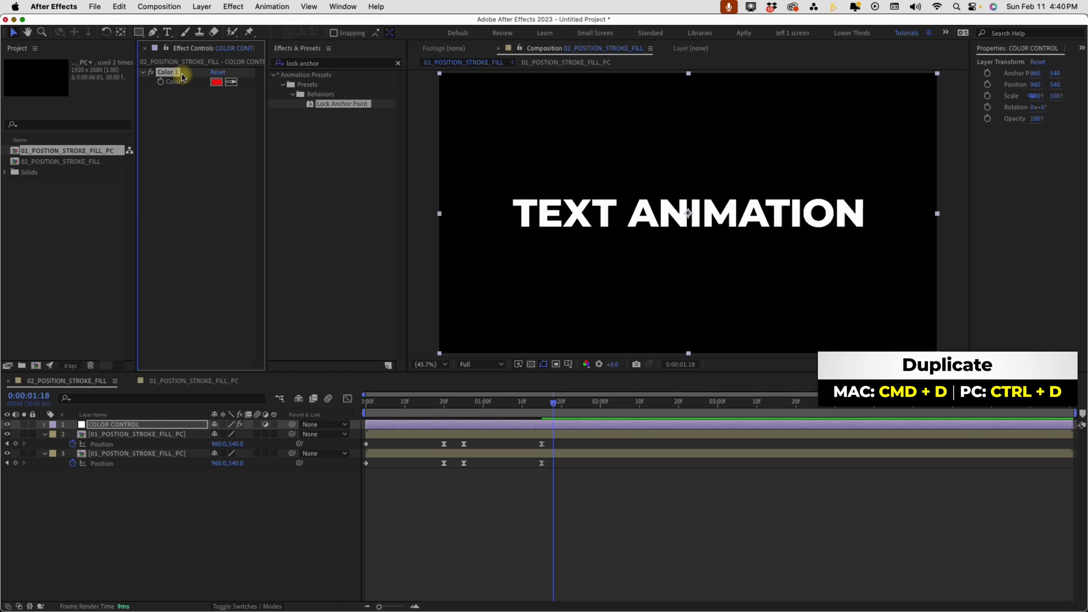
pyautogui.press('super+d')
pyautogui.press('super+d')
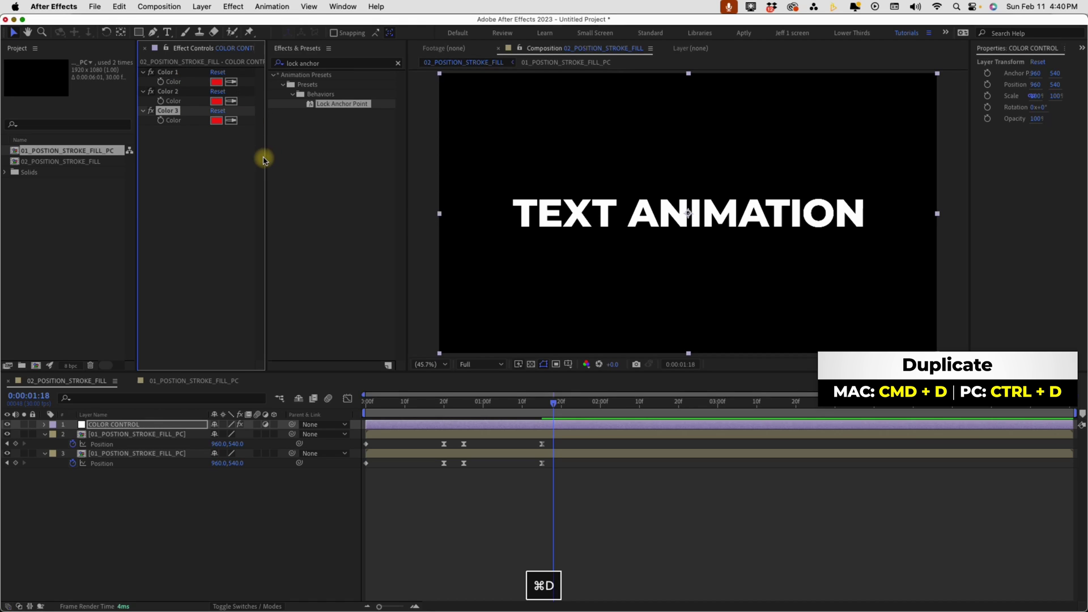
pyautogui.moveTo(264, 160); pyautogui.dragTo(291, 160)
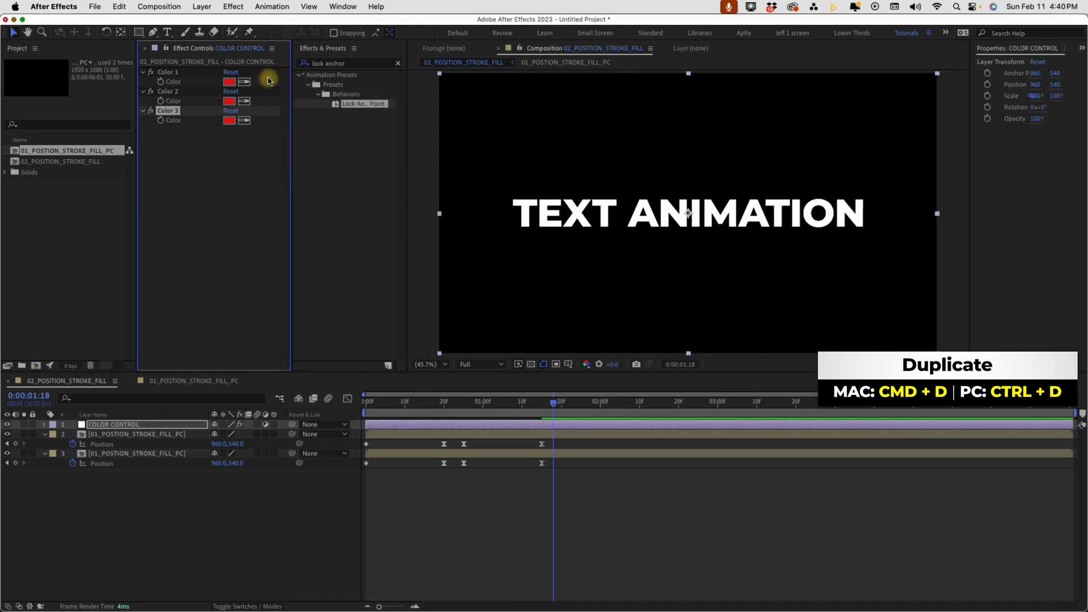
# Set Color 1 to white and Color 2 to a dull red (9C5858).
pyautogui.click(230, 82)
pyautogui.moveTo(567, 162); pyautogui.dragTo(486, 138)
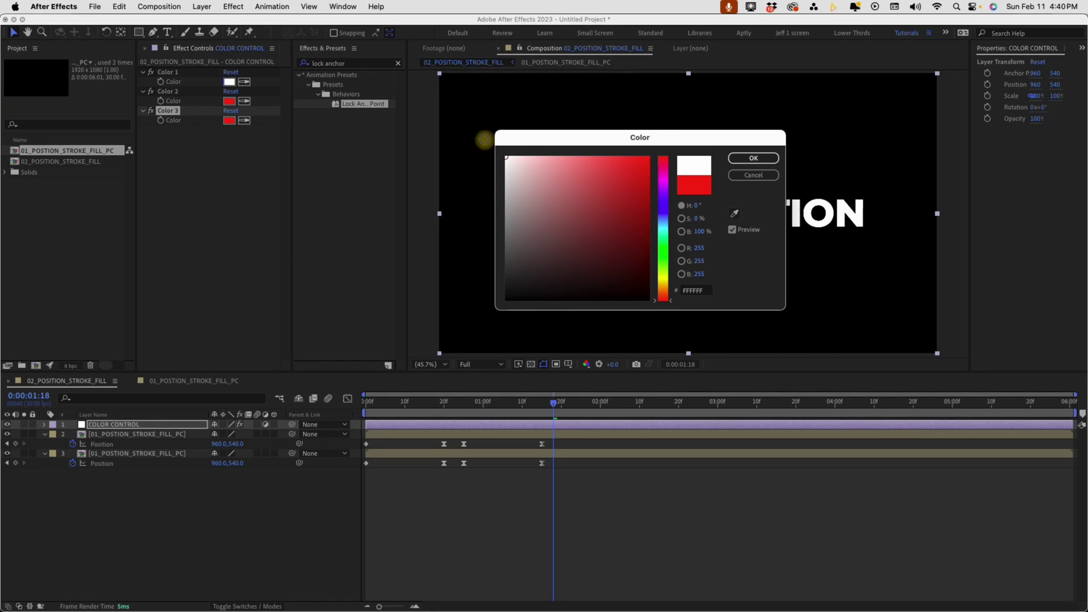
pyautogui.click(753, 159)
pyautogui.click(229, 101)
pyautogui.click(567, 212)
pyautogui.click(754, 158)
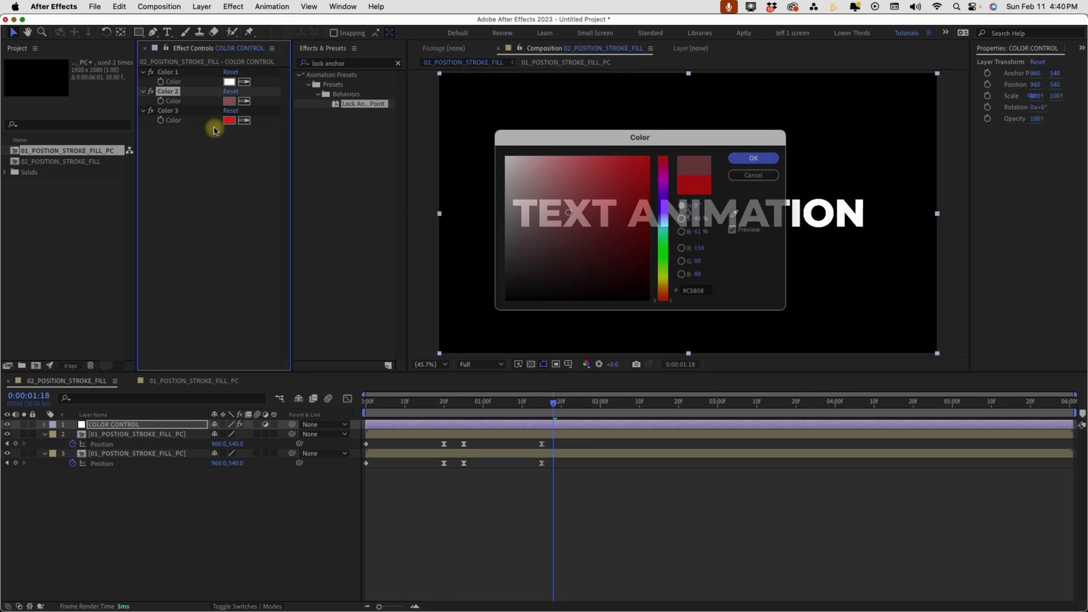
# Set Color 3 to a muted blue, 4481A6.
pyautogui.click(229, 120)
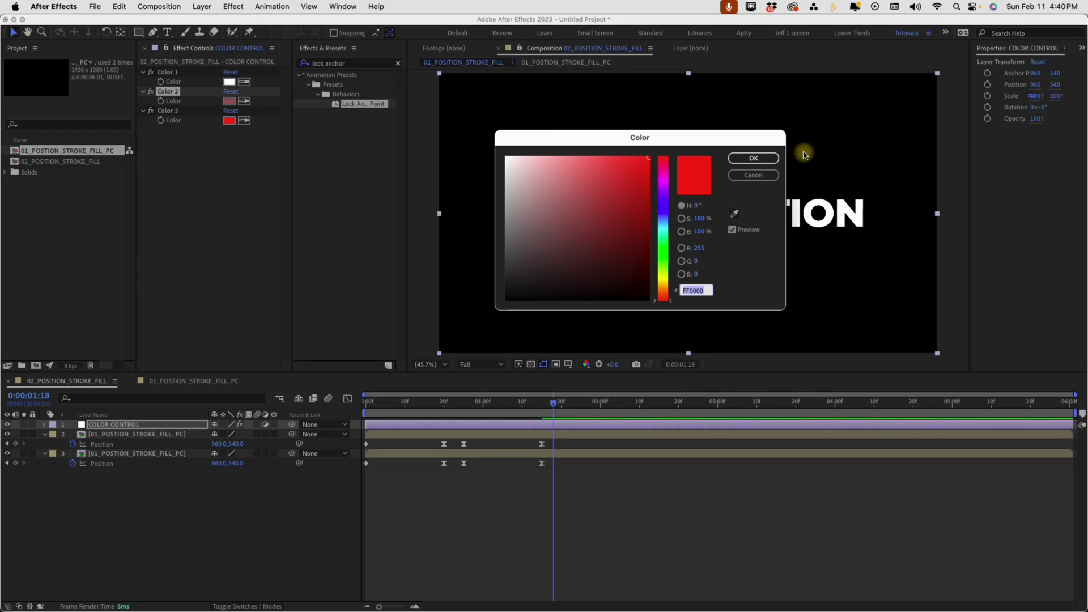
pyautogui.click(668, 216)
pyautogui.click(591, 207)
pyautogui.click(754, 158)
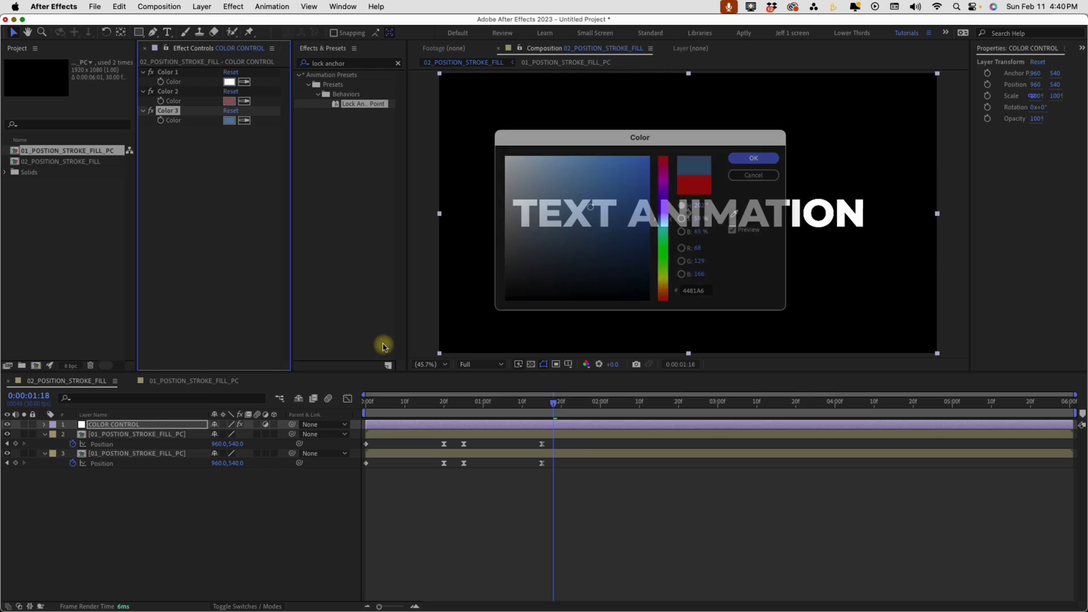
# Rename the two text copy layers FILL and STROKE.
pyautogui.click(117, 435)
pyautogui.press('Return')
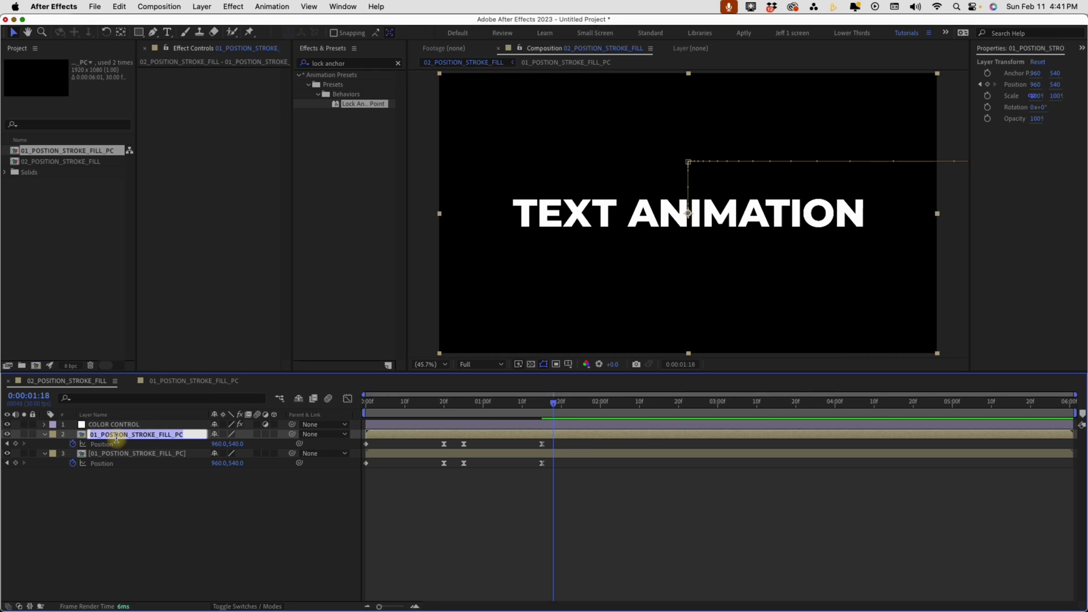
pyautogui.write('FILL')
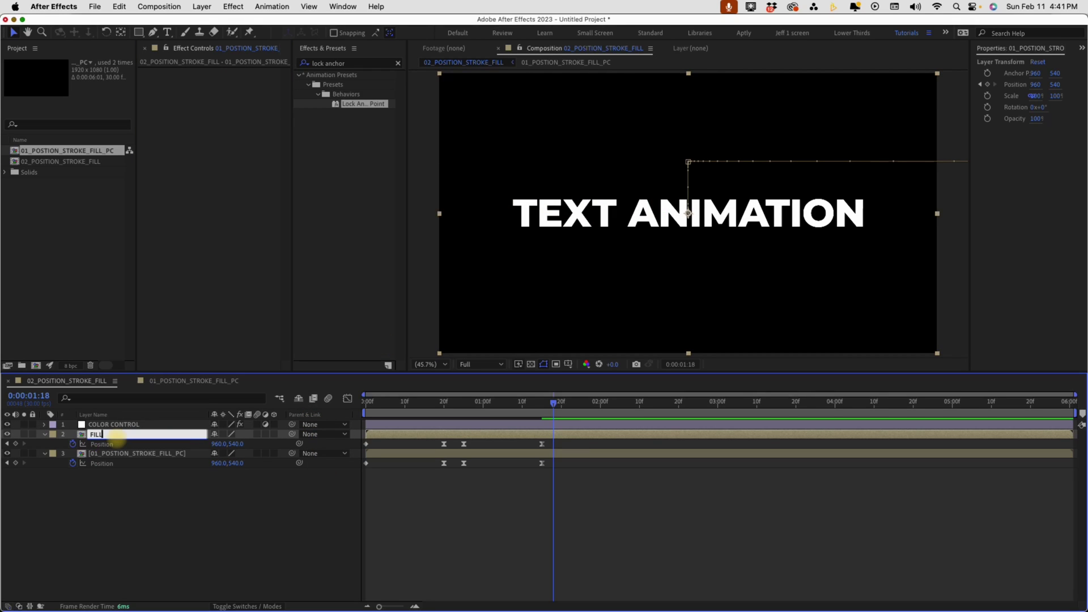
pyautogui.click(127, 454)
pyautogui.press('Return')
pyautogui.write('STRO')
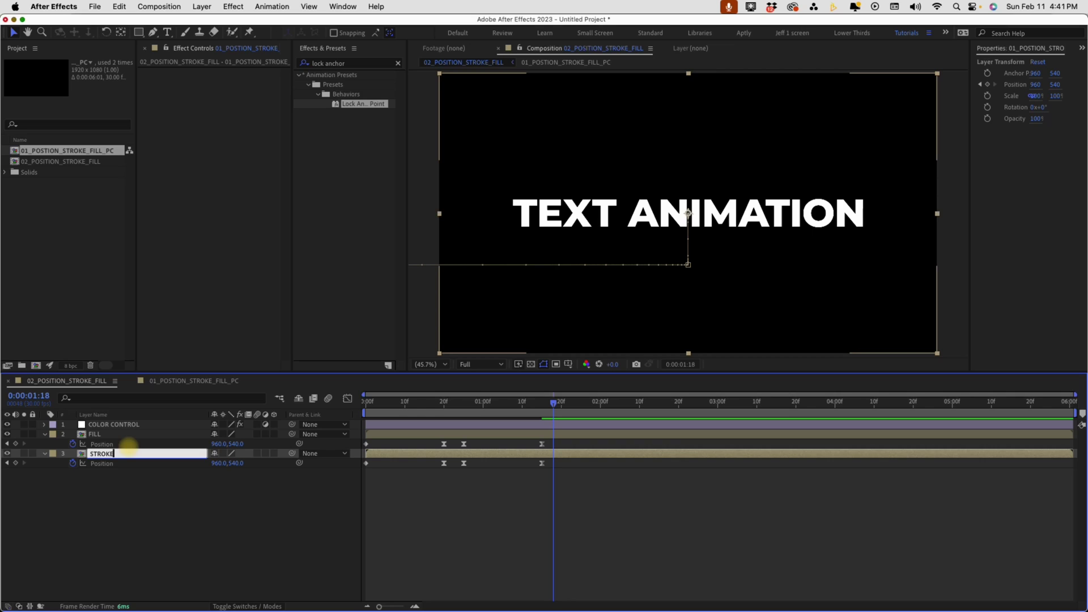
pyautogui.write('KE')
# Give FILL a Yellow label and STROKE an orange (Peach) label.
pyautogui.click(53, 435)
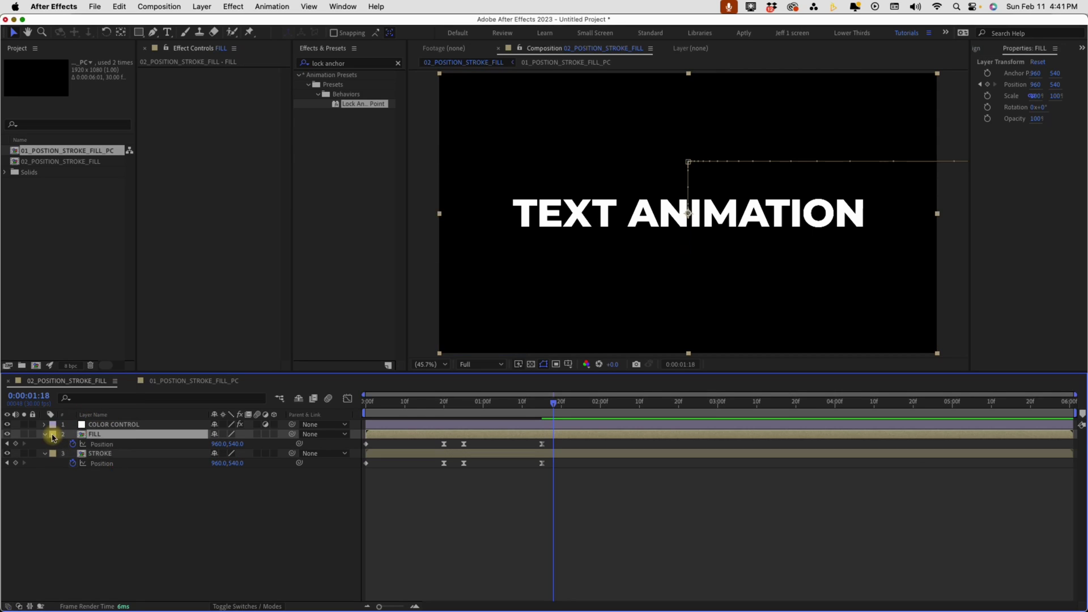
pyautogui.click(68, 413)
pyautogui.click(53, 461)
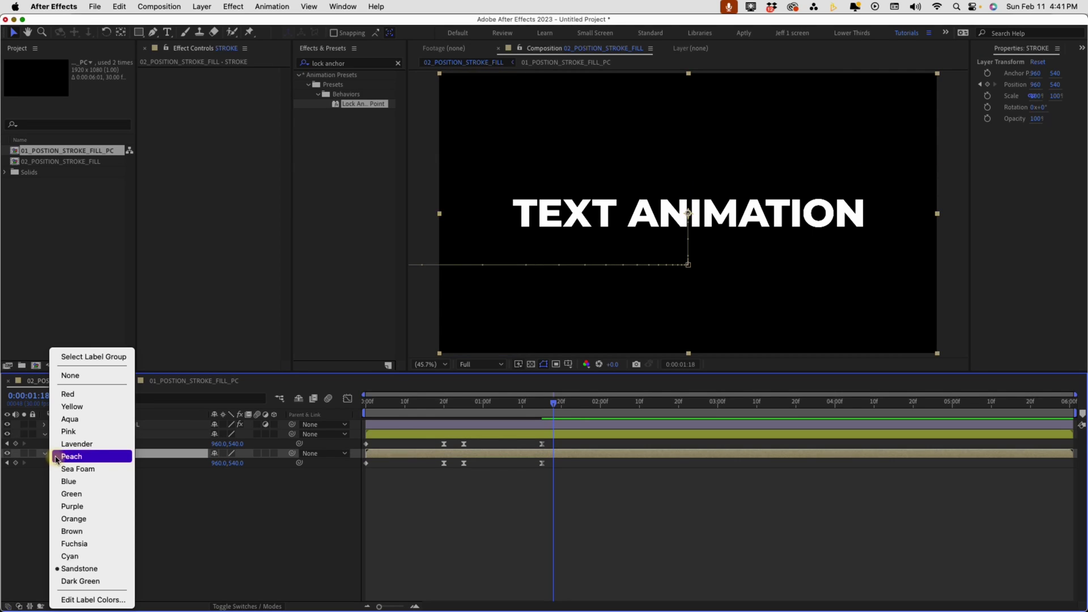
pyautogui.click(85, 533)
# Apply a Generate > Fill effect to FILL with dark red 871010.
pyautogui.rightClick(99, 436)
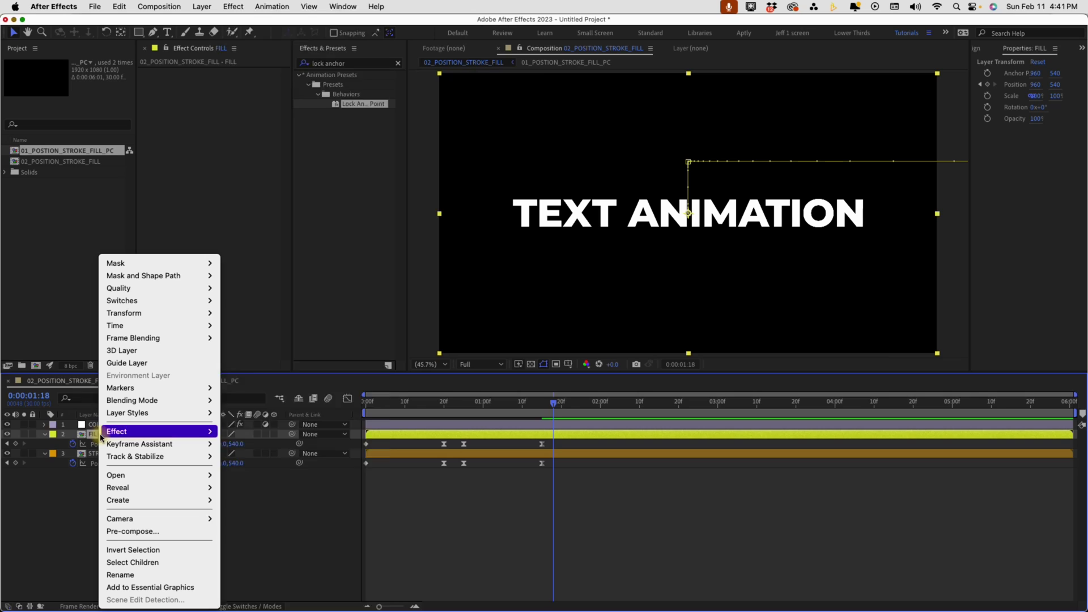
pyautogui.moveTo(125, 434)
pyautogui.moveTo(277, 325)
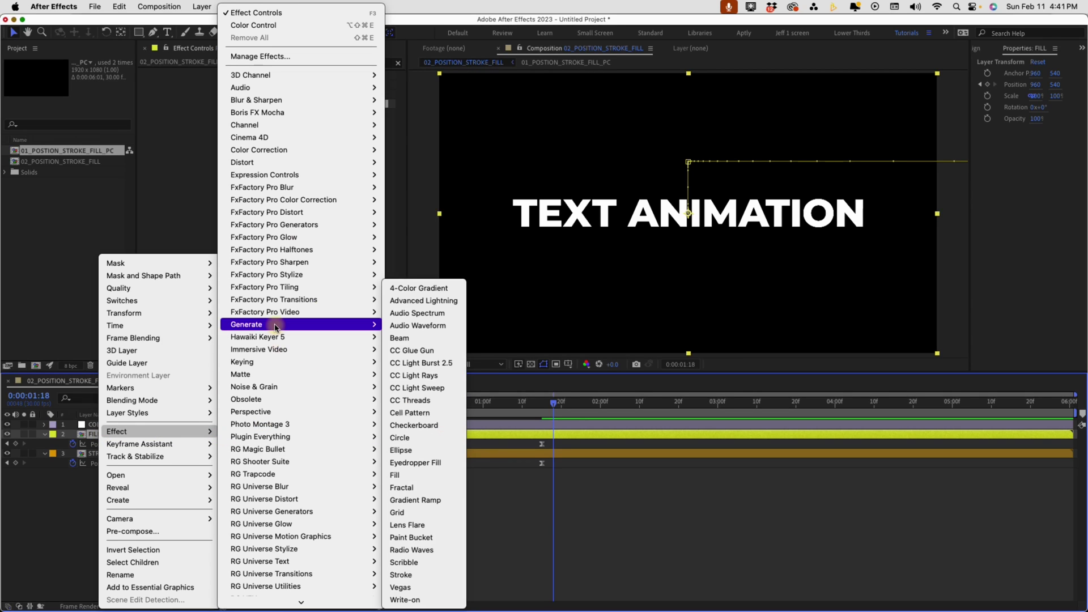
pyautogui.click(420, 475)
pyautogui.click(229, 101)
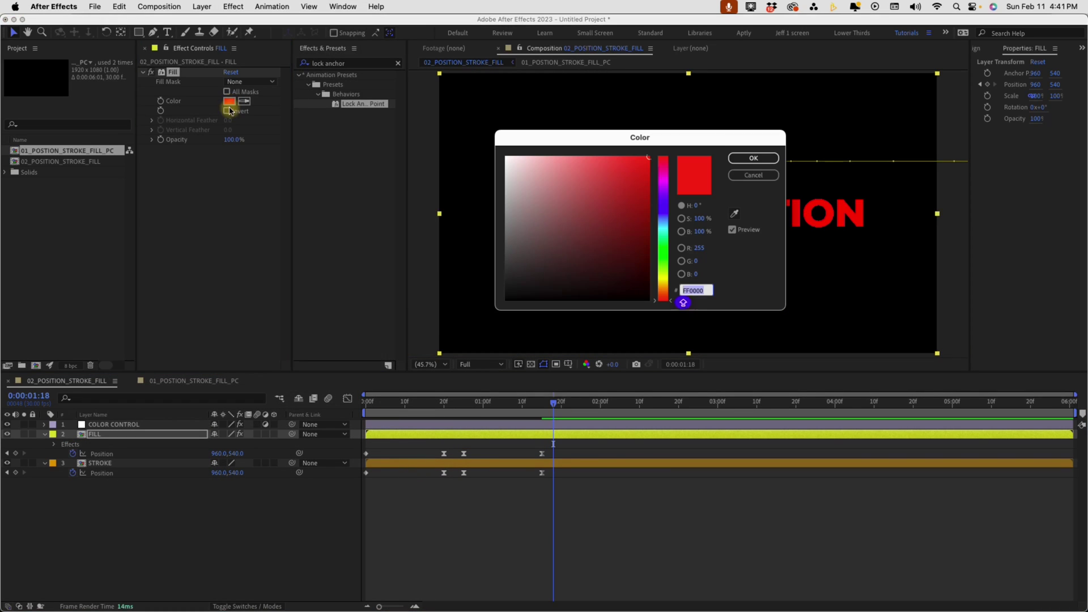
pyautogui.moveTo(729, 207); pyautogui.dragTo(709, 219)
pyautogui.click(753, 158)
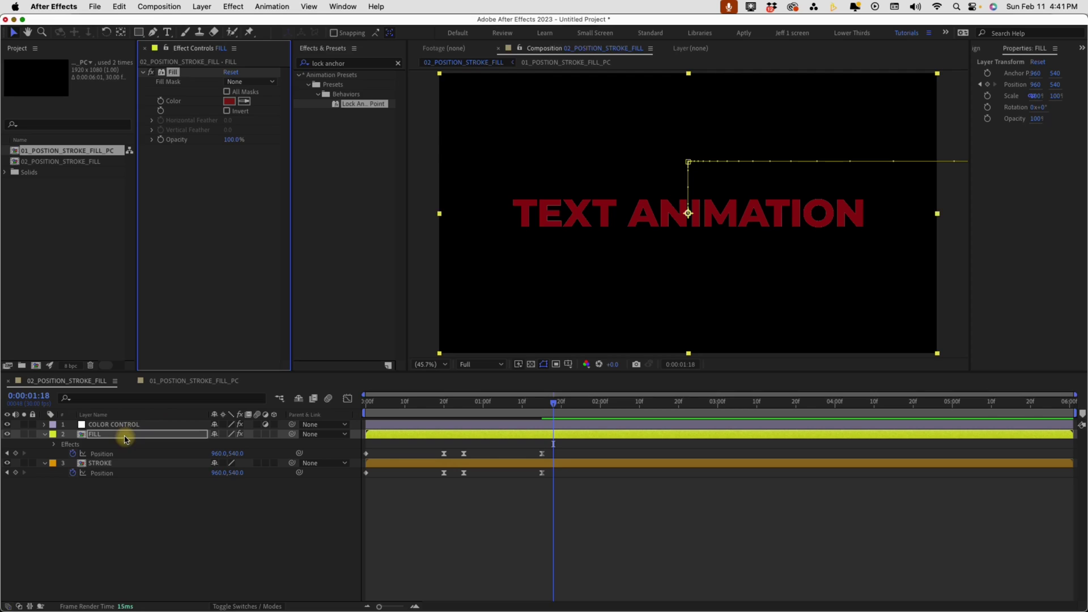
pyautogui.click(127, 441)
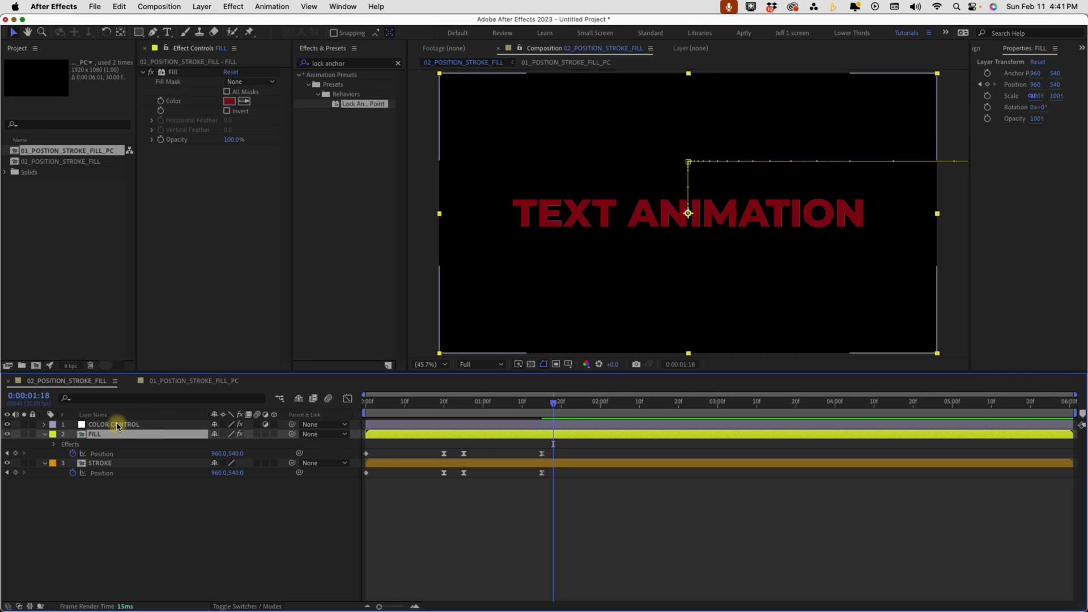
# Add a Stroke layer style to STROKE with colour FFFFFF.
pyautogui.click(101, 464)
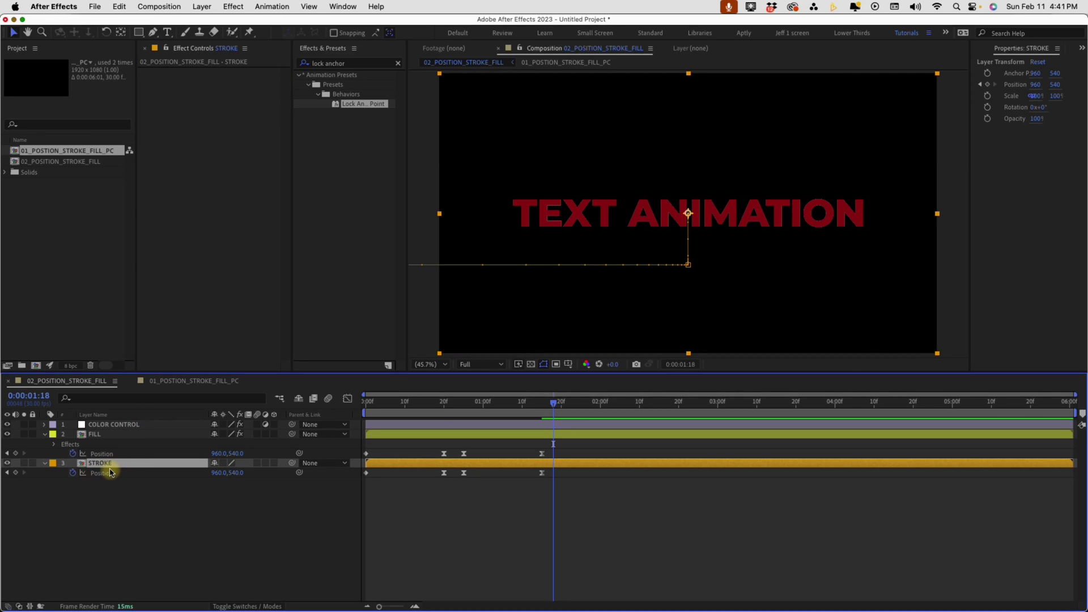
pyautogui.moveTo(548, 409)
pyautogui.mouseDown()
pyautogui.moveTo(461, 408)
pyautogui.moveTo(503, 408)
pyautogui.moveTo(481, 408)
pyautogui.moveTo(498, 418)
pyautogui.mouseUp()
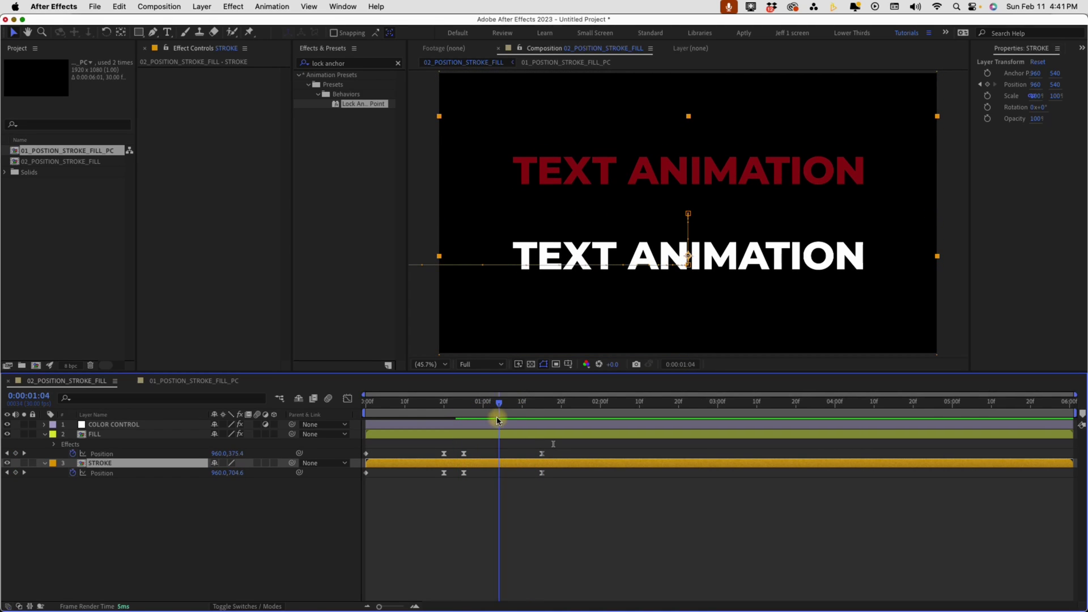
pyautogui.rightClick(100, 466)
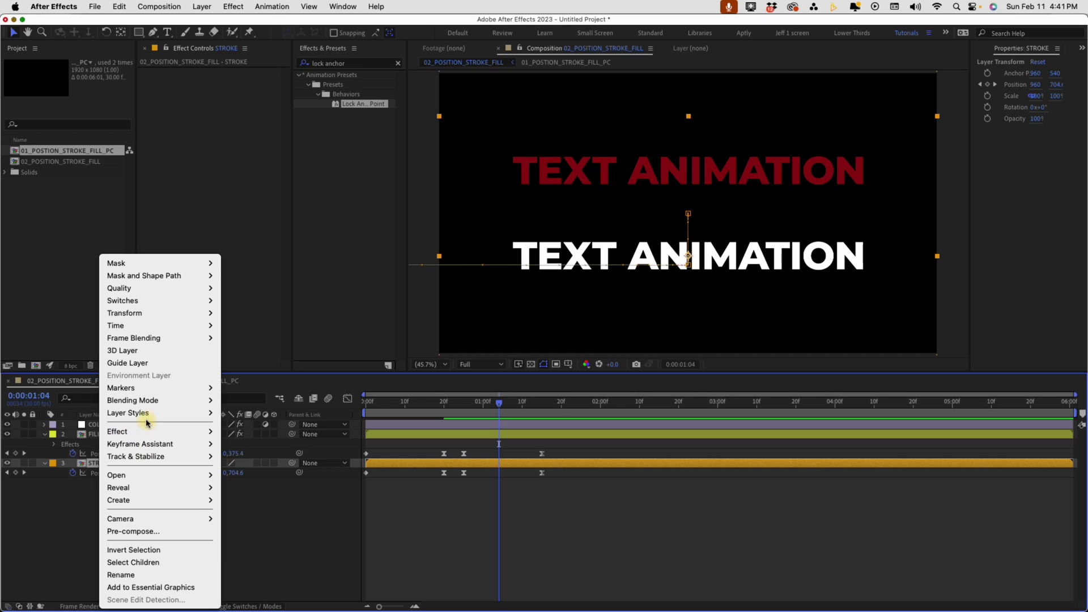
pyautogui.moveTo(147, 414)
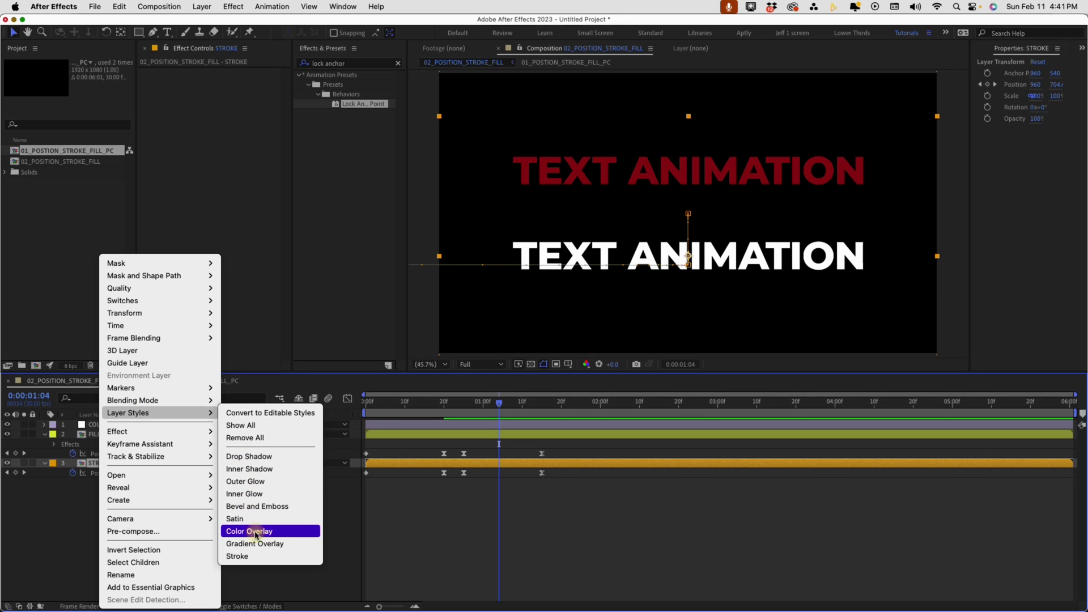
pyautogui.click(250, 556)
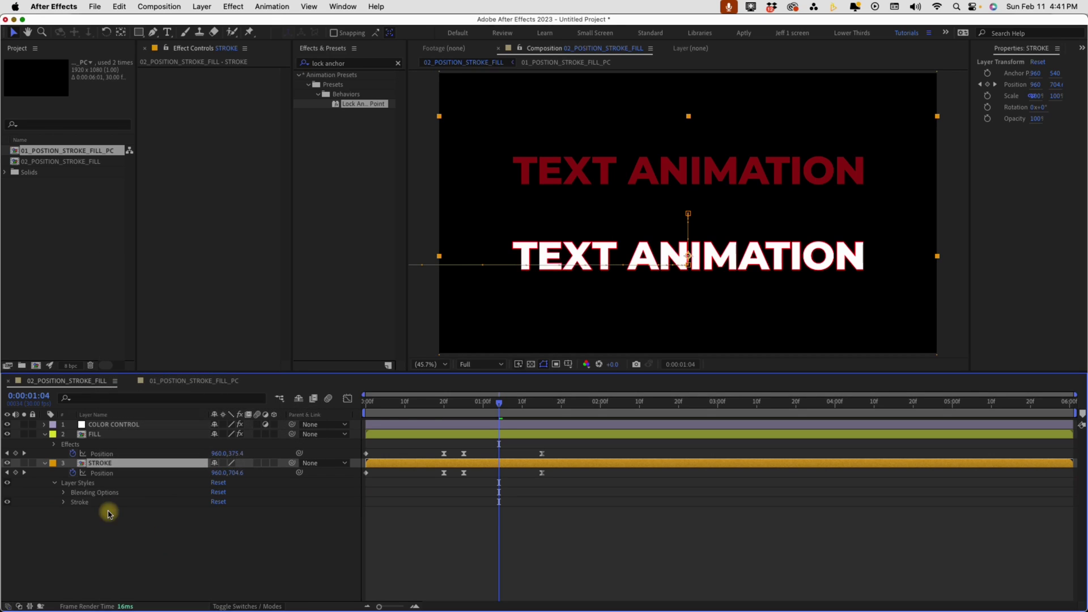
pyautogui.click(64, 502)
pyautogui.click(219, 523)
pyautogui.write('FFFFFF')
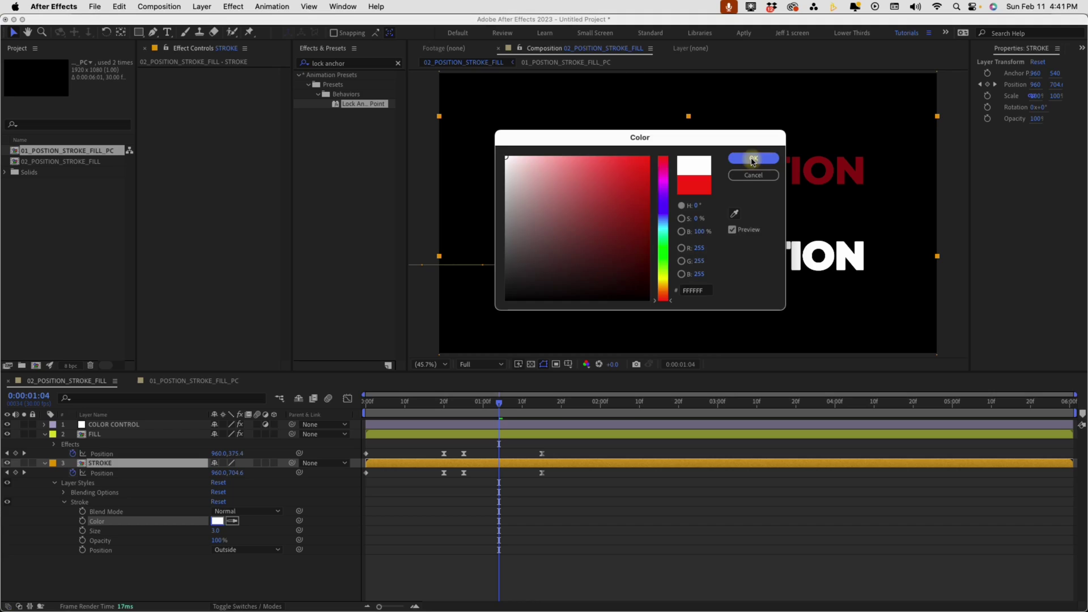
pyautogui.click(754, 158)
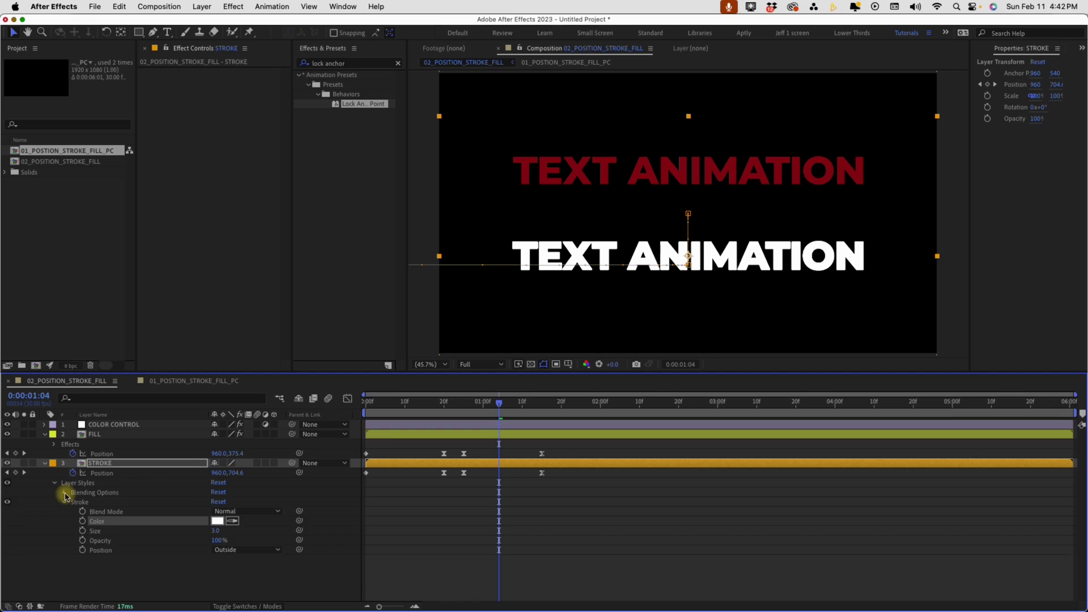
# Lower the STROKE layer's Advanced Blending Fill Opacity to 0%.
pyautogui.click(65, 493)
pyautogui.click(73, 521)
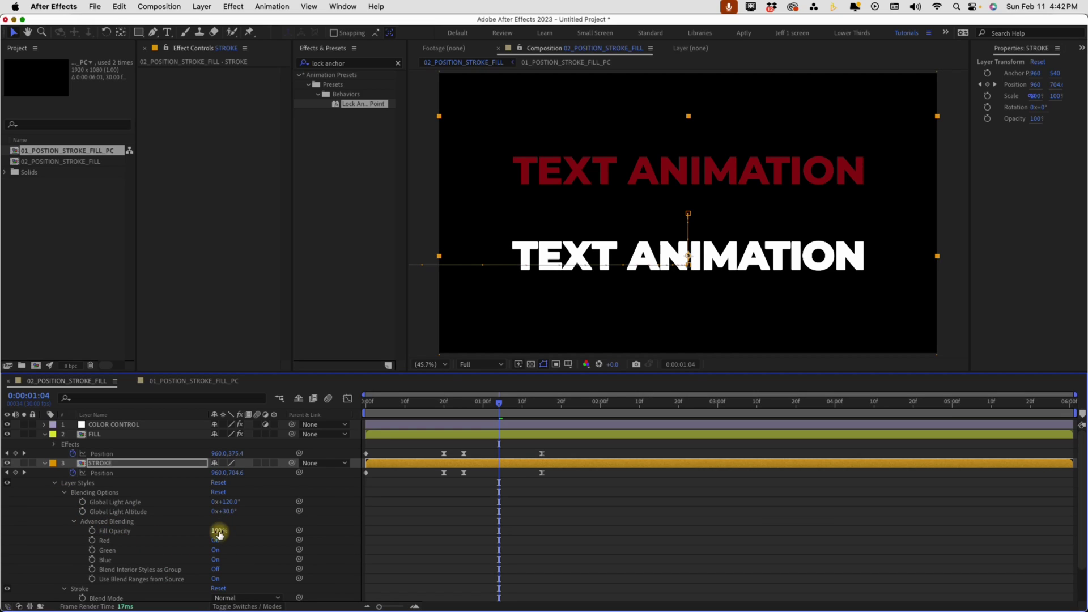
pyautogui.moveTo(219, 535); pyautogui.dragTo(56, 527)
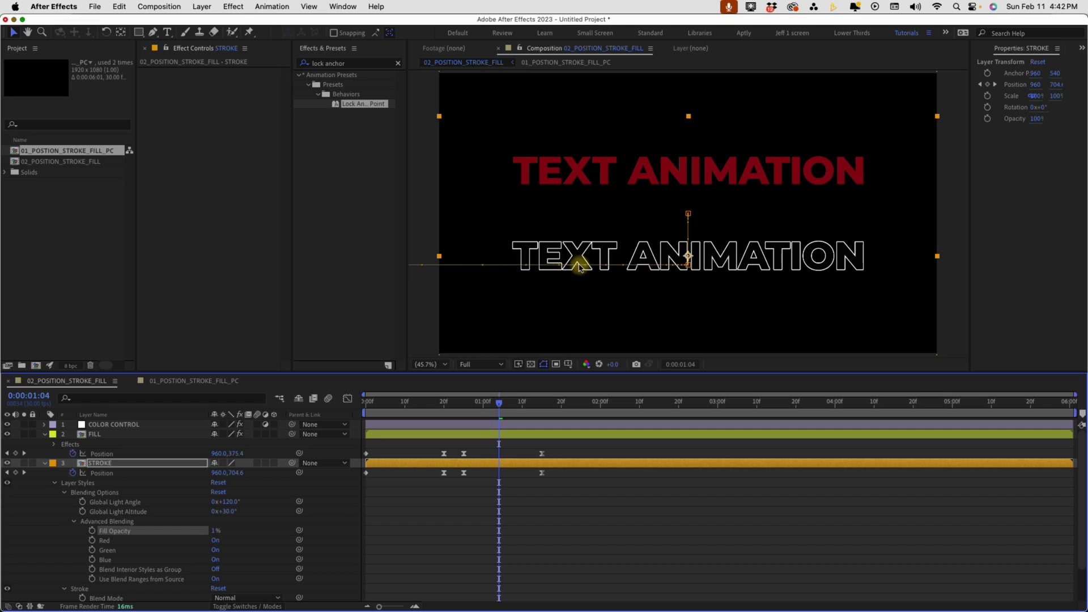
# Set the Stroke style's Position to Inside after comparing it with Outside.
pyautogui.scroll(-2, 54, 485)
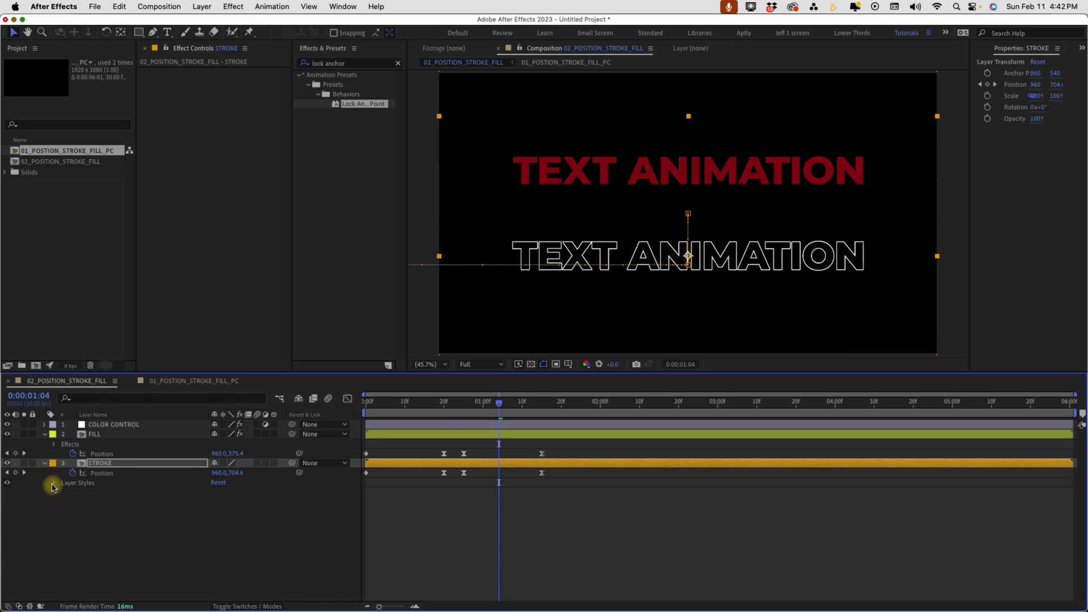
pyautogui.click(64, 453)
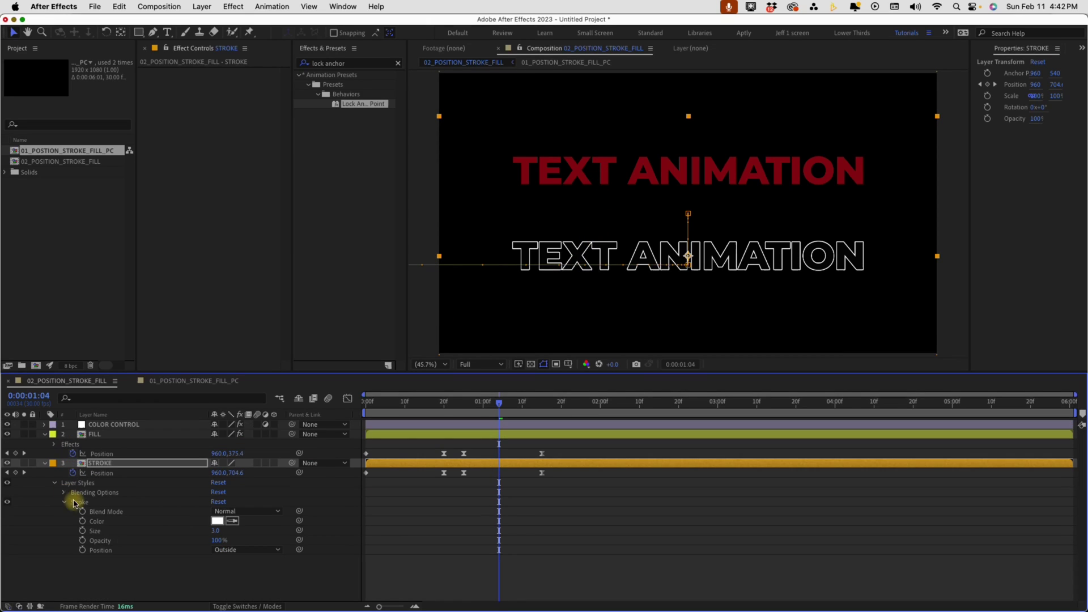
pyautogui.click(96, 553)
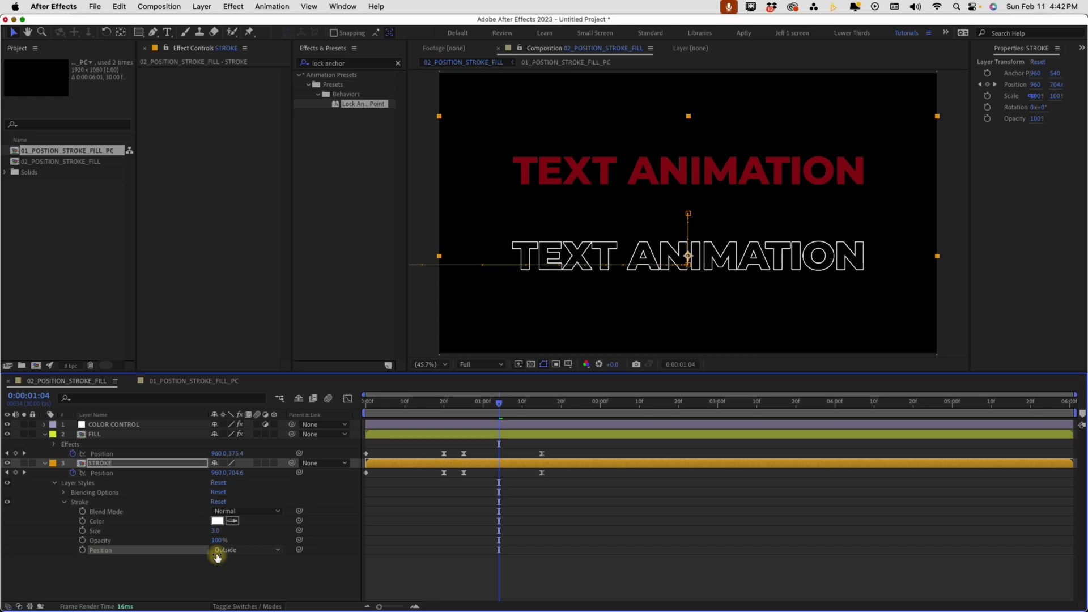
pyautogui.click(228, 554)
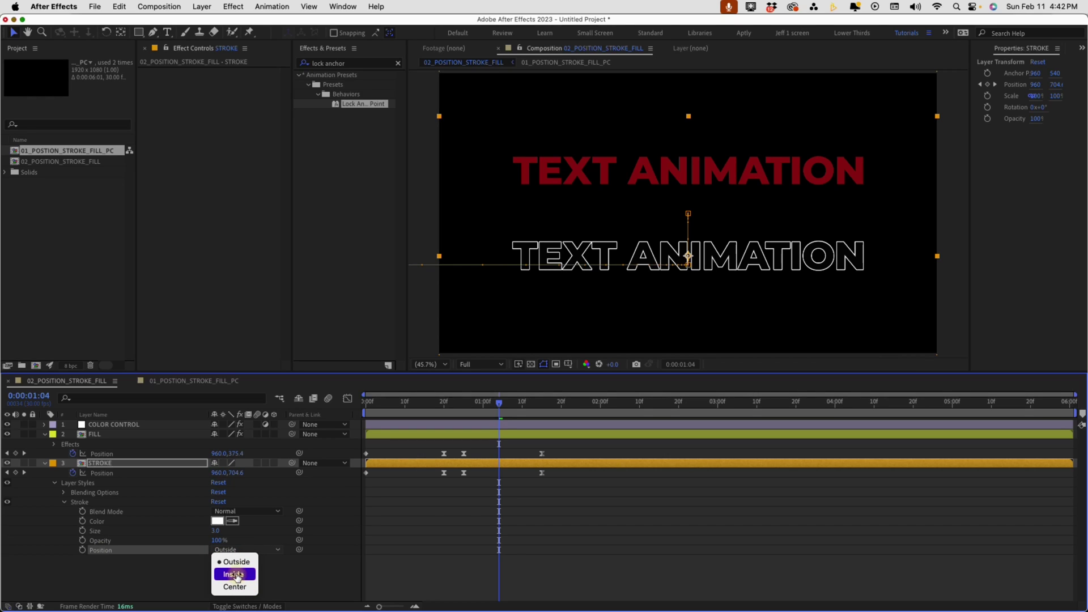
pyautogui.click(235, 575)
pyautogui.moveTo(499, 403); pyautogui.dragTo(545, 408)
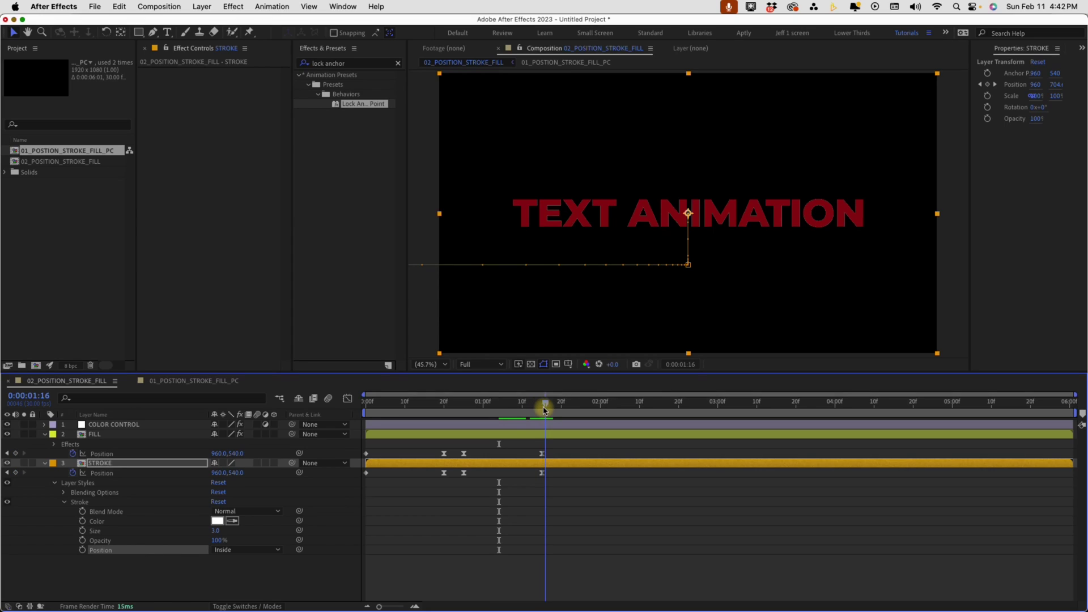
pyautogui.click(243, 557)
pyautogui.click(236, 563)
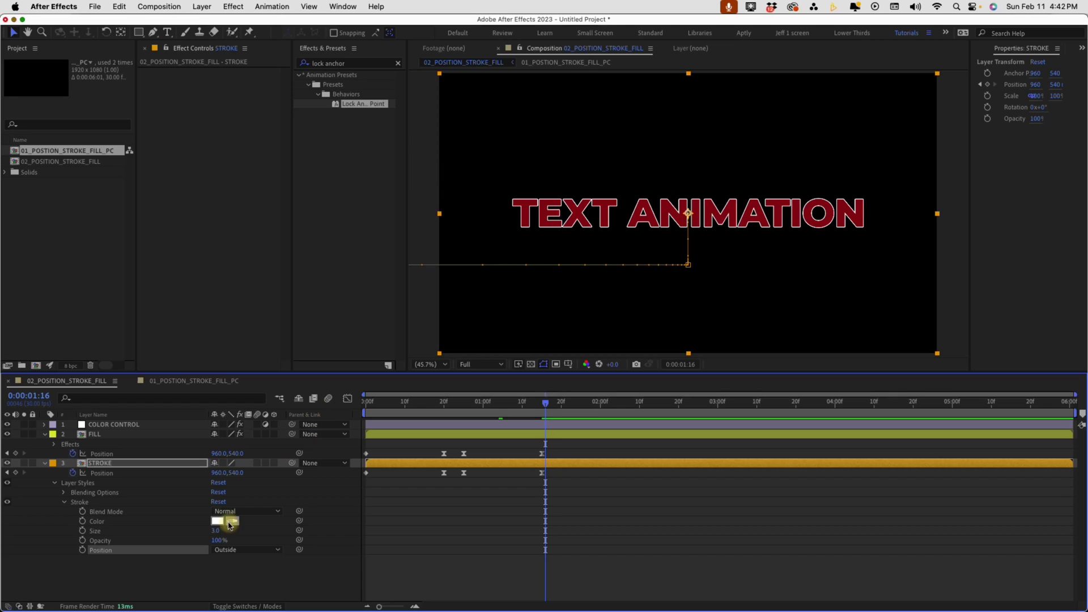
pyautogui.click(233, 556)
pyautogui.click(234, 571)
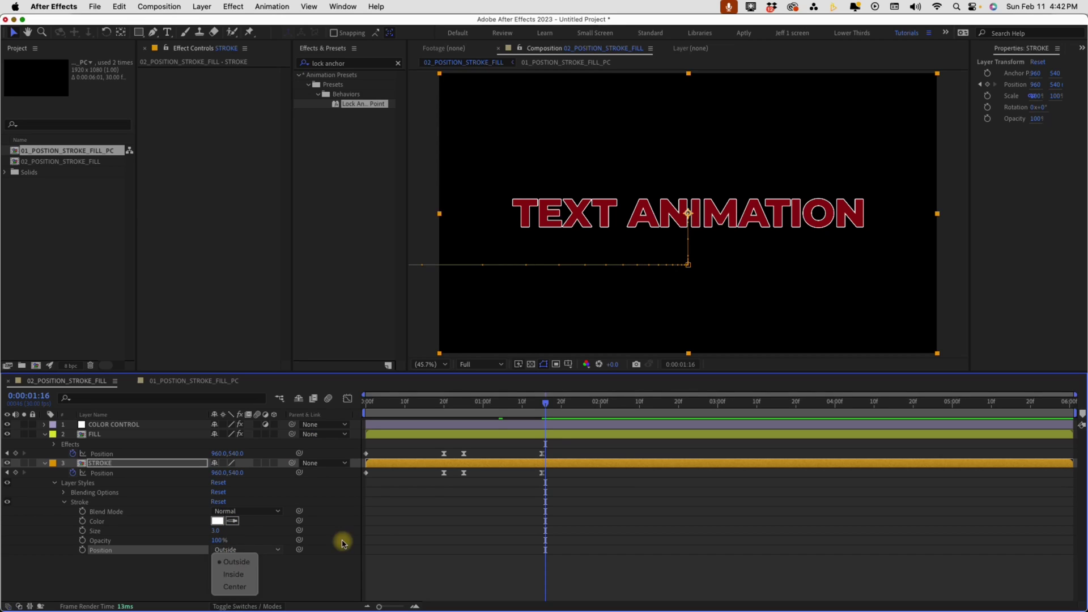
pyautogui.click(124, 430)
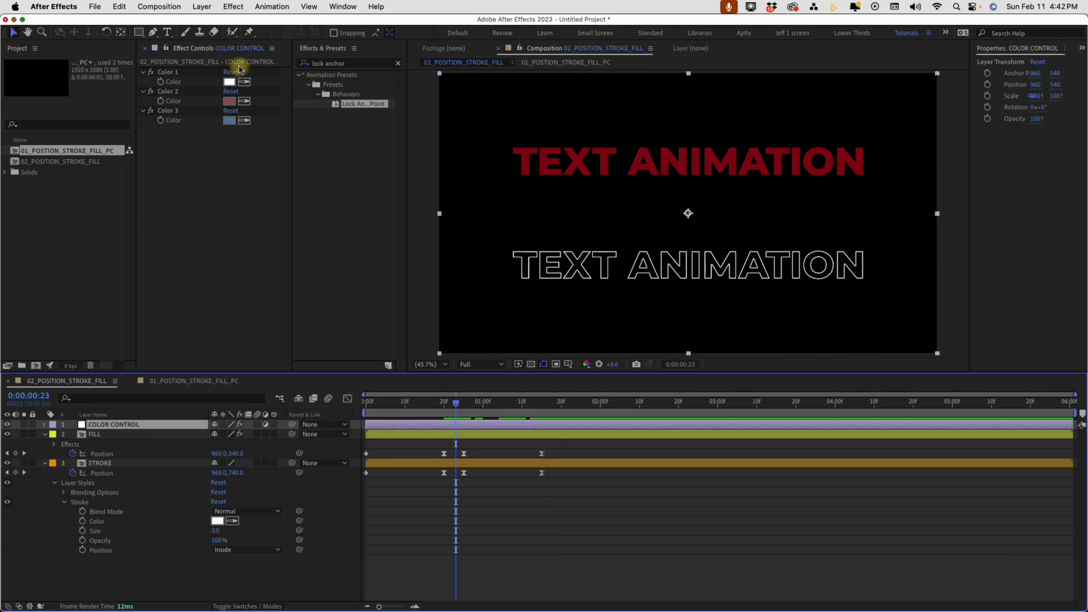
# Filter properties for 'col' and link FILL's Fill Color and STROKE's Stroke Color to COLOR CONTROL's Color 1.
pyautogui.click(167, 48)
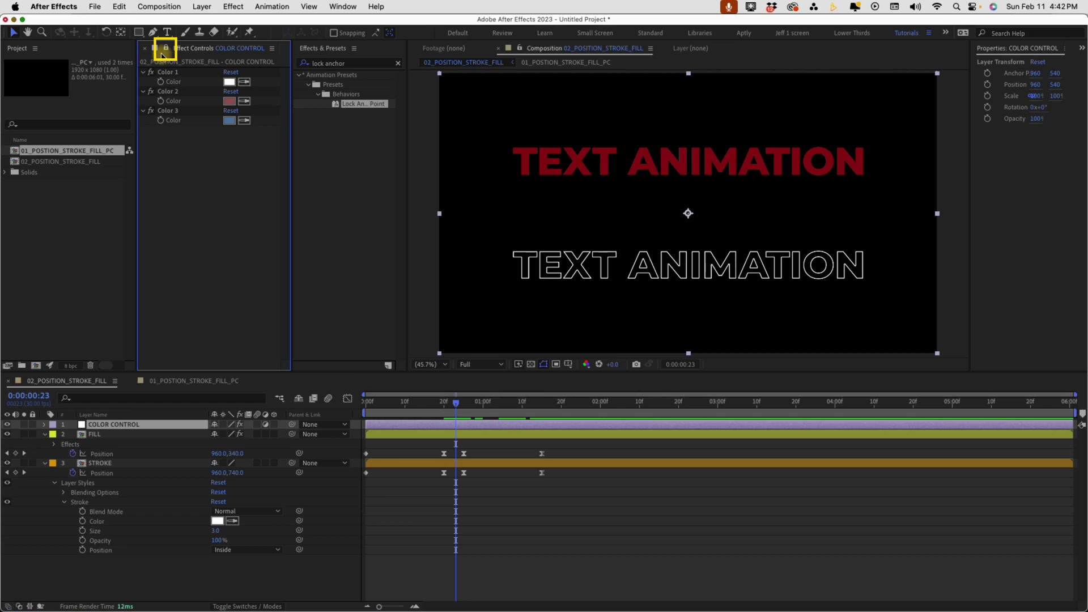
pyautogui.click(108, 434)
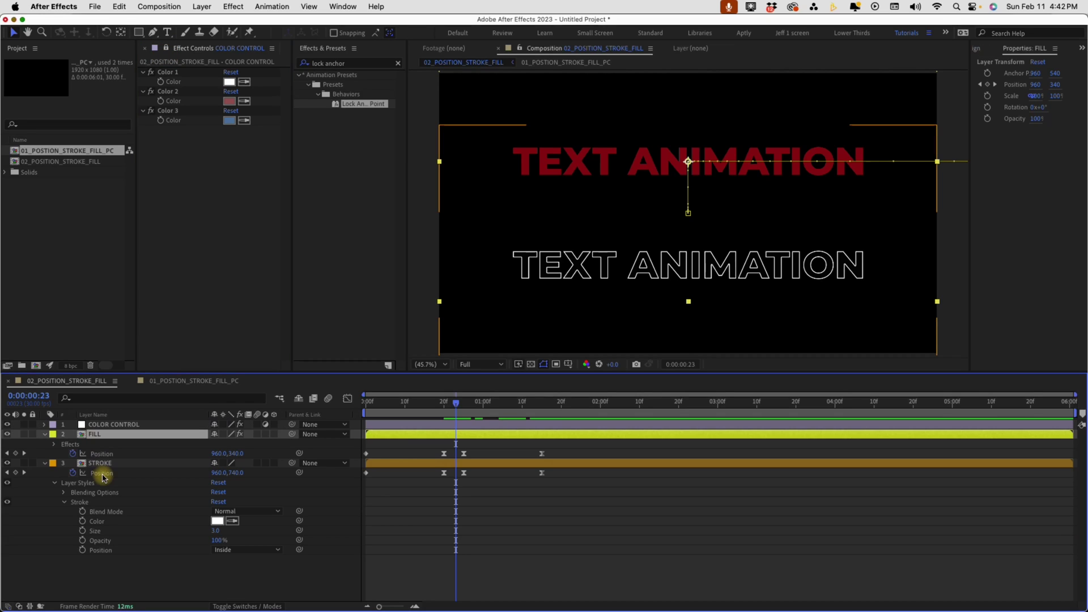
pyautogui.keyDown('shift'); pyautogui.click(101, 464); pyautogui.keyUp('shift')
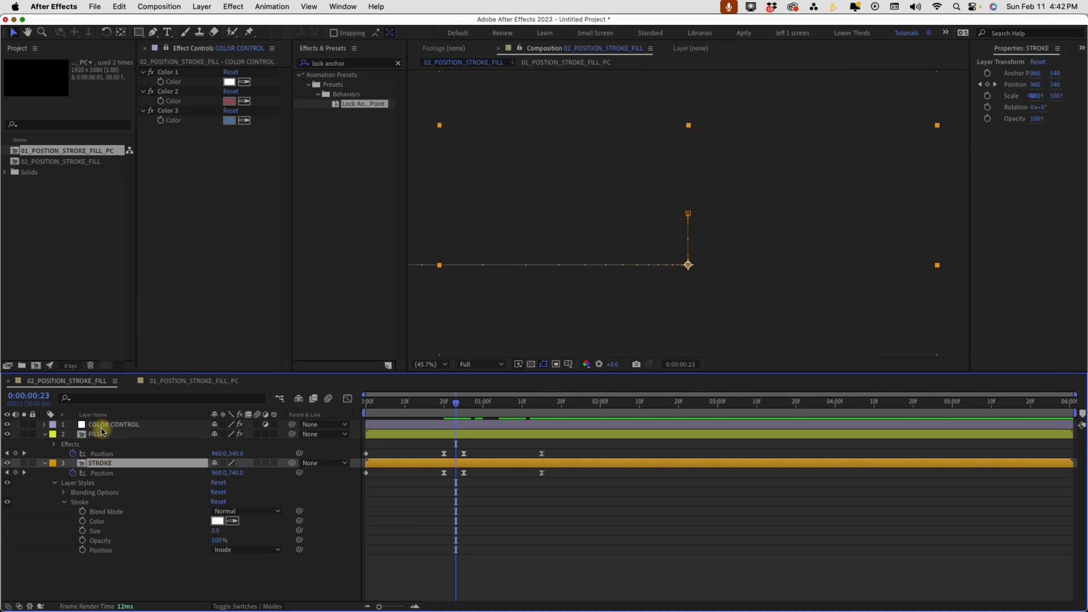
pyautogui.click(110, 398)
pyautogui.write('col')
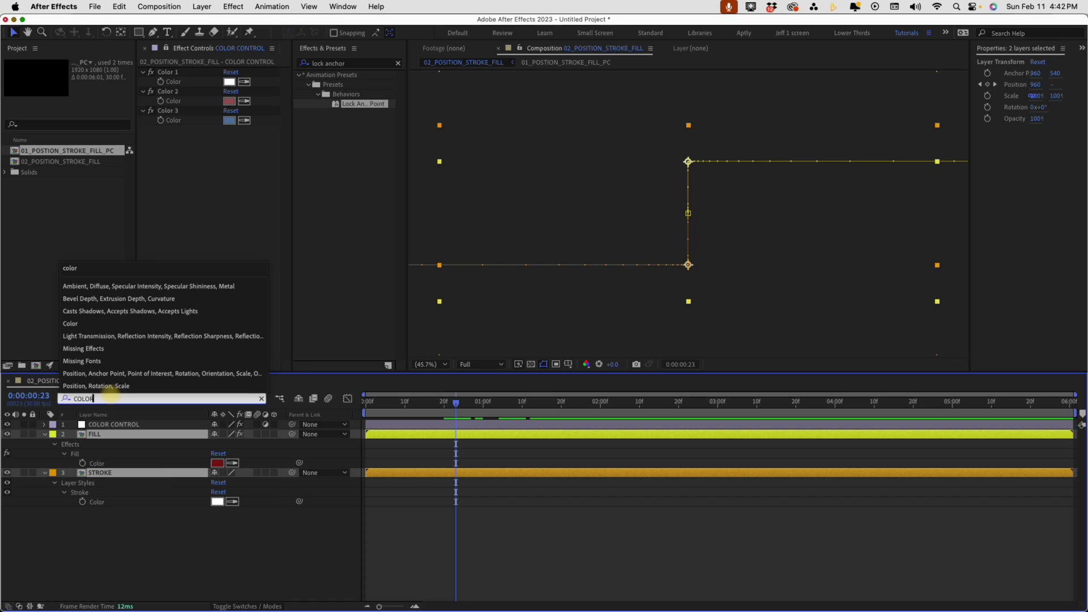
pyautogui.click(170, 510)
pyautogui.moveTo(300, 464)
pyautogui.mouseDown()
pyautogui.moveTo(187, 86)
pyautogui.moveTo(173, 82)
pyautogui.mouseUp()
pyautogui.click(97, 472)
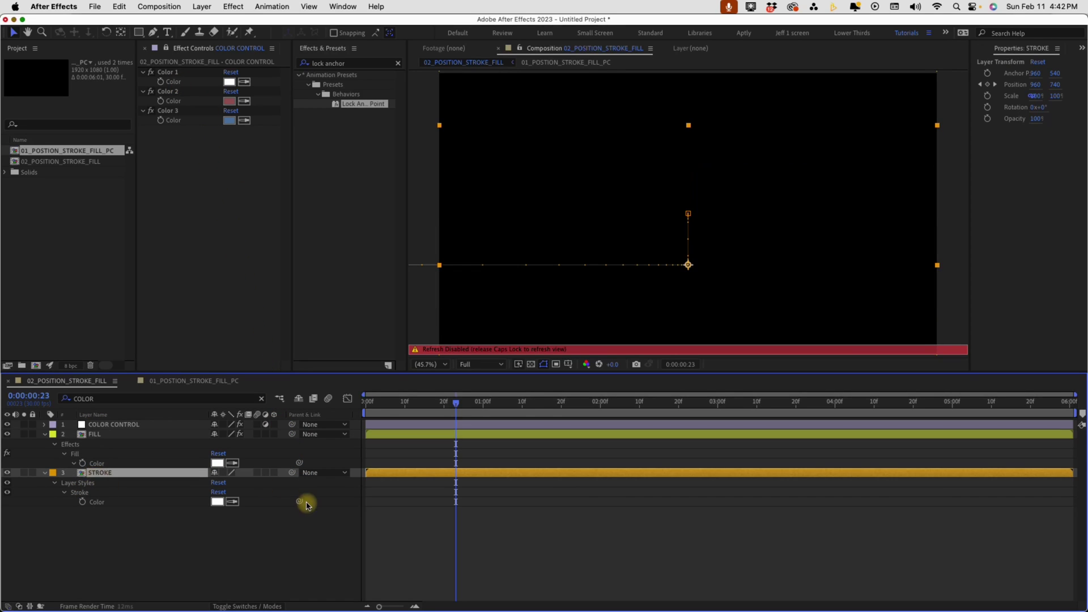
pyautogui.moveTo(301, 503); pyautogui.dragTo(175, 82)
# Preview the animation and set STROKE's stroke Size to 2.0.
pyautogui.press('capslock')
pyautogui.press('space')
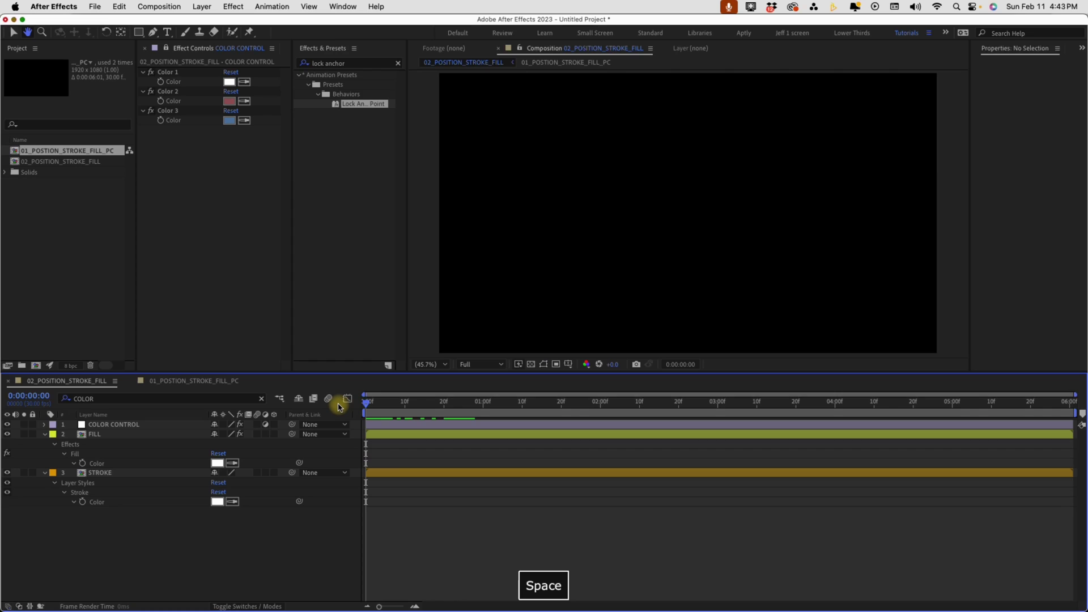
pyautogui.press('space')
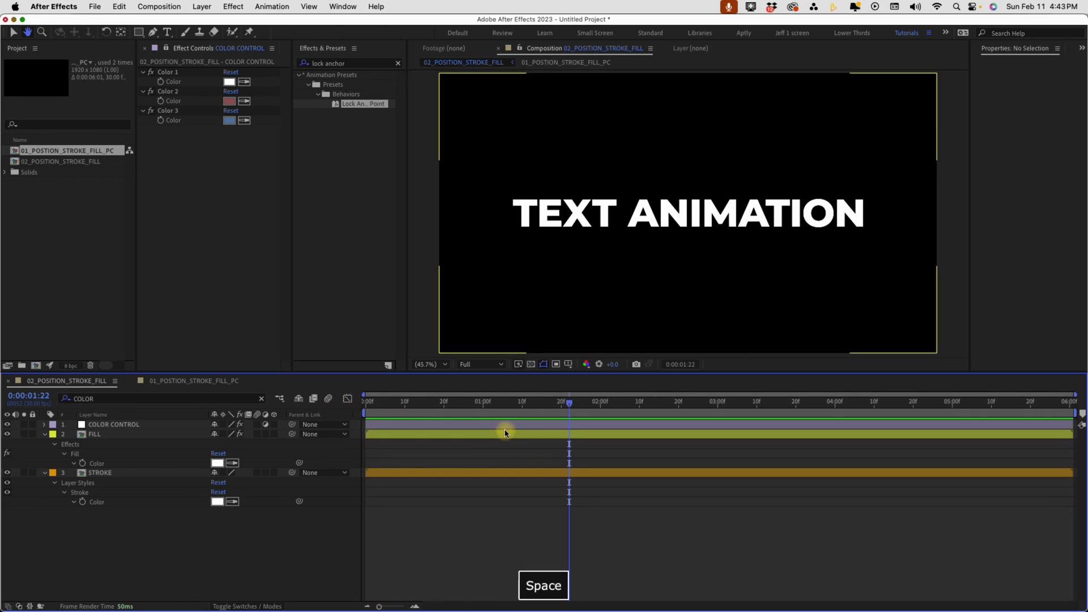
pyautogui.click(108, 473)
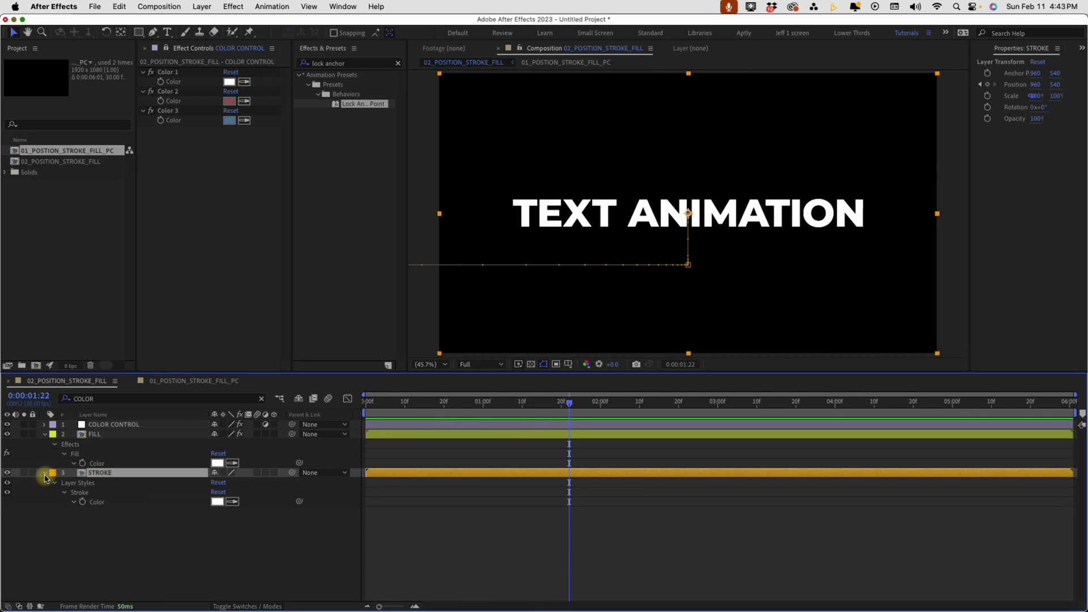
pyautogui.doubleClick(45, 474)
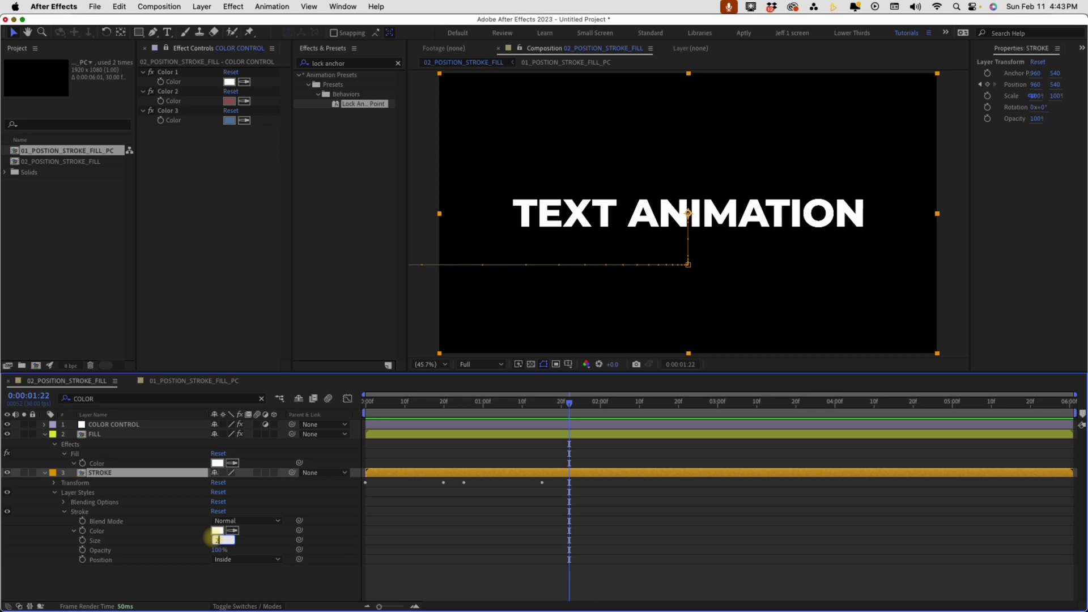
pyautogui.press('Return')
pyautogui.moveTo(527, 417); pyautogui.dragTo(464, 412)
pyautogui.keyDown('shift'); pyautogui.click(101, 434); pyautogui.keyUp('shift')
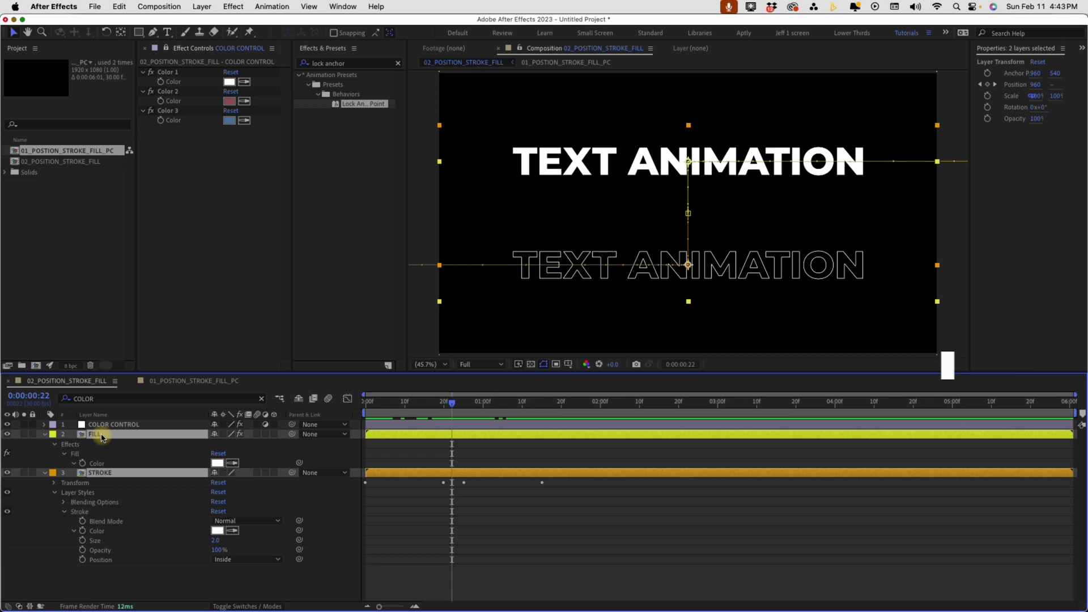
# Duplicate FILL and STROKE twice and make FILL 2 and STROKE 2 start at frame 3.
pyautogui.press('super+d')
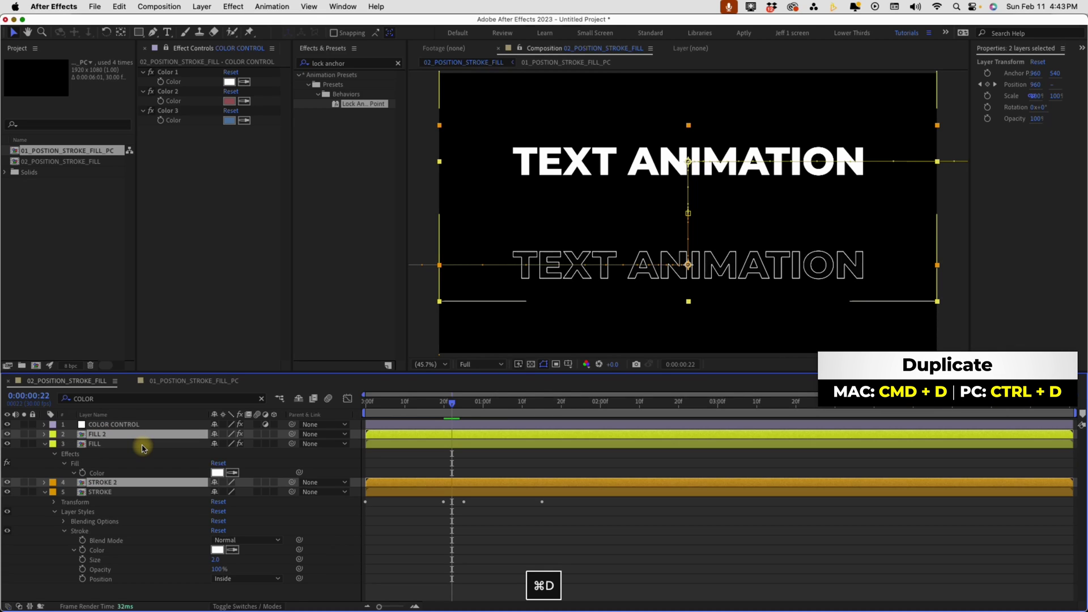
pyautogui.press('super+d')
pyautogui.click(377, 401)
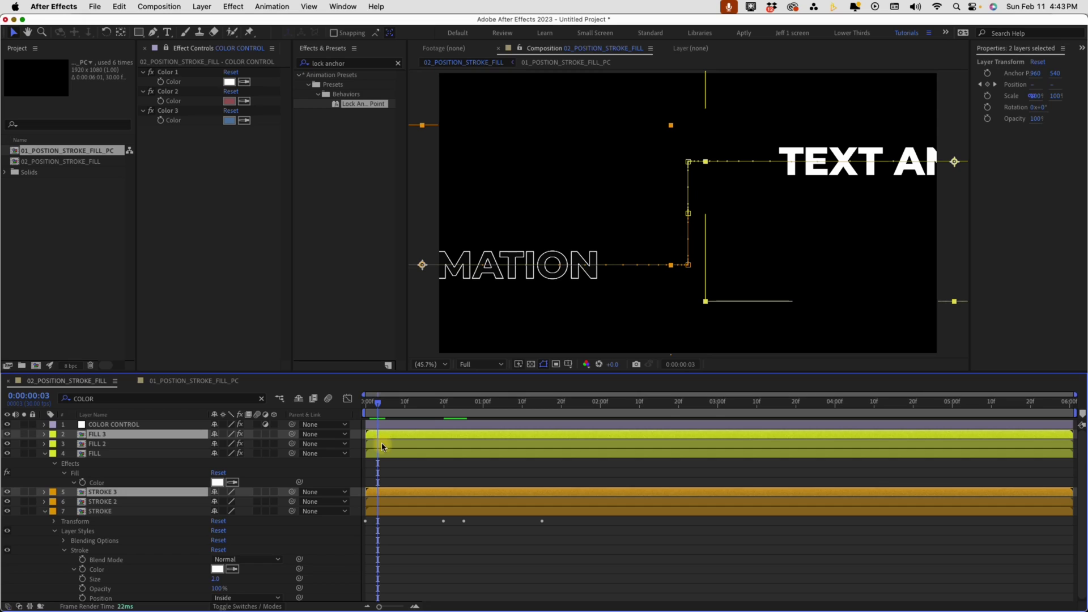
pyautogui.moveTo(382, 443); pyautogui.dragTo(407, 454)
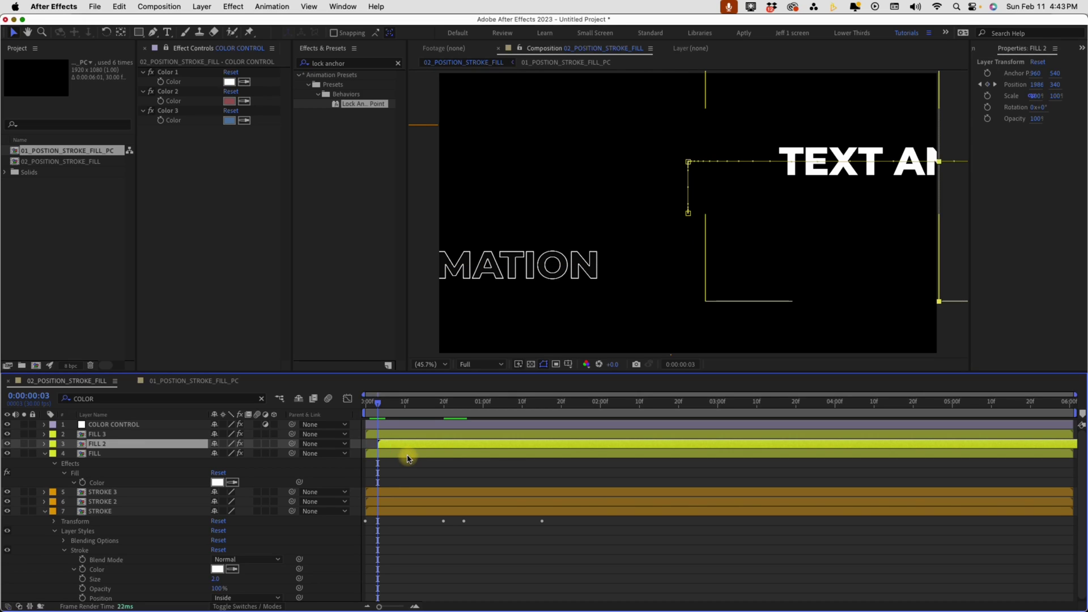
pyautogui.click(385, 502)
pyautogui.press('[')
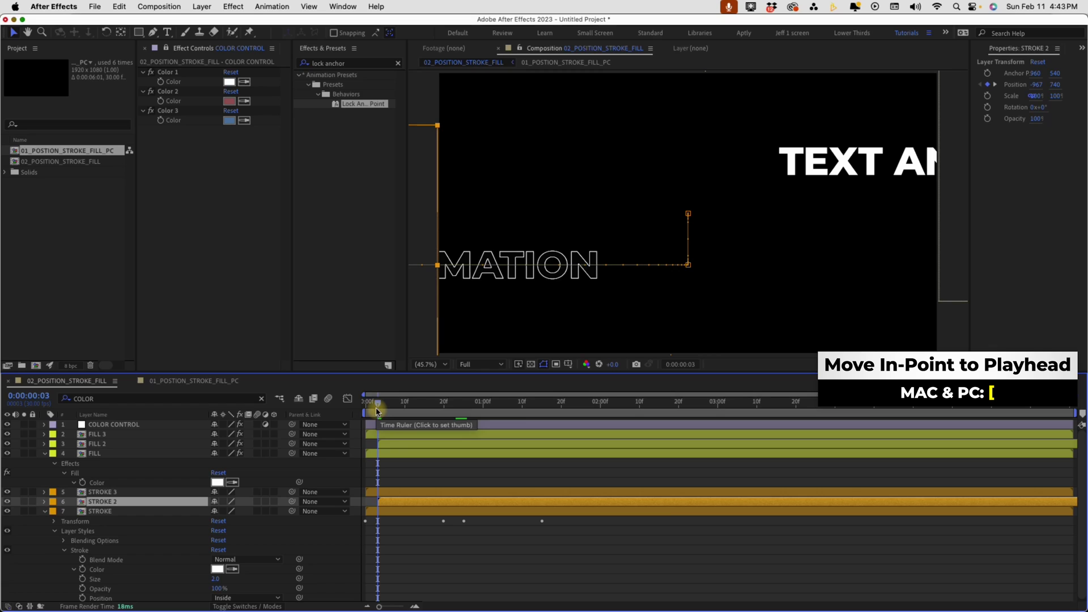
# Start the remaining FILL and STROKE copies at frame 6, then preview the staggered animation.
pyautogui.moveTo(378, 410); pyautogui.dragTo(389, 410)
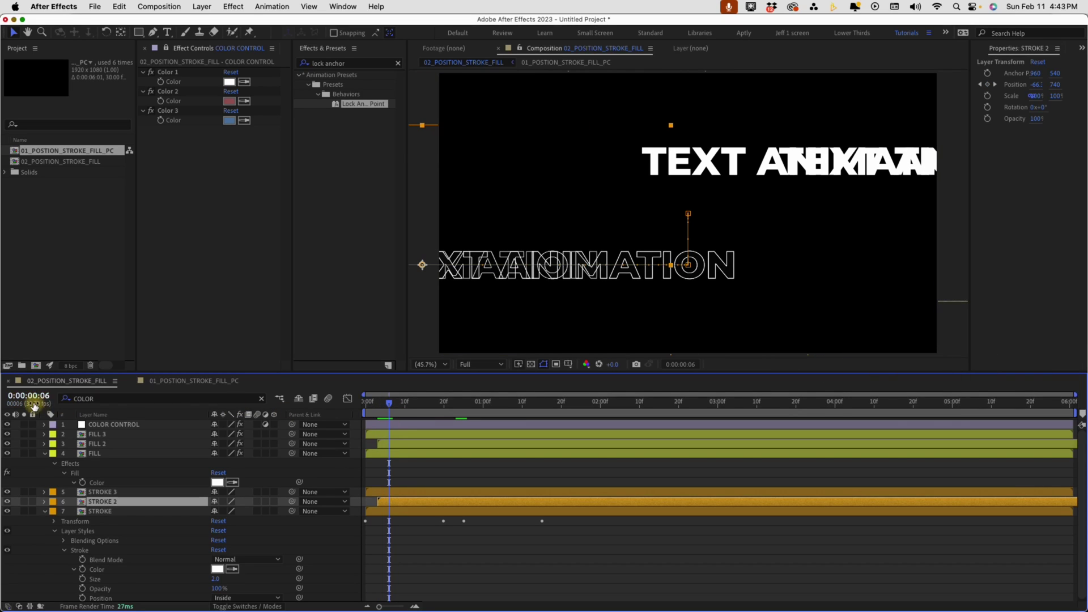
pyautogui.click(399, 456)
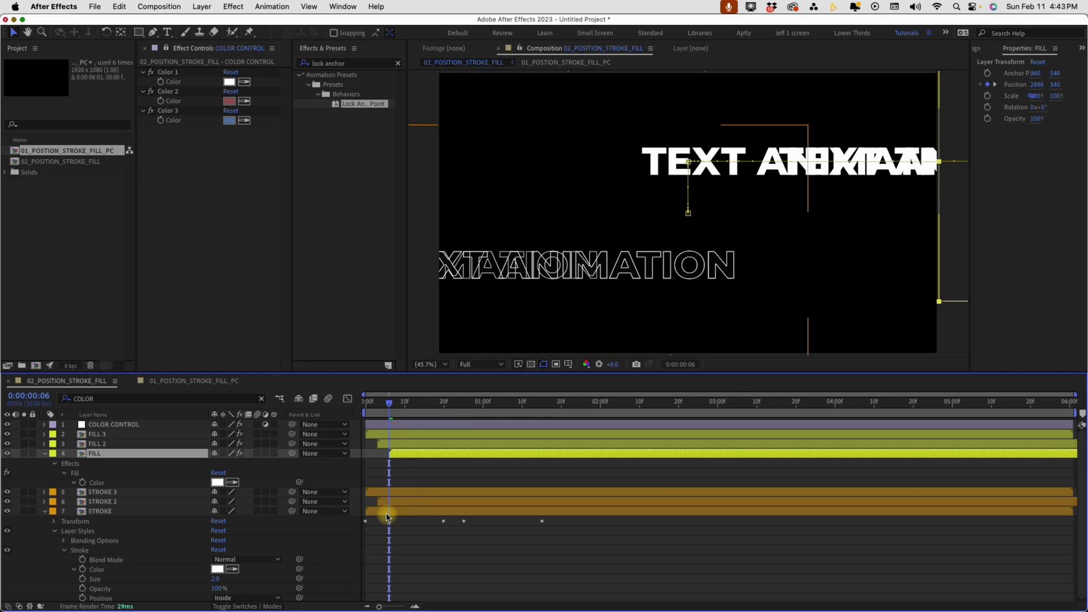
pyautogui.click(389, 512)
pyautogui.click(369, 404)
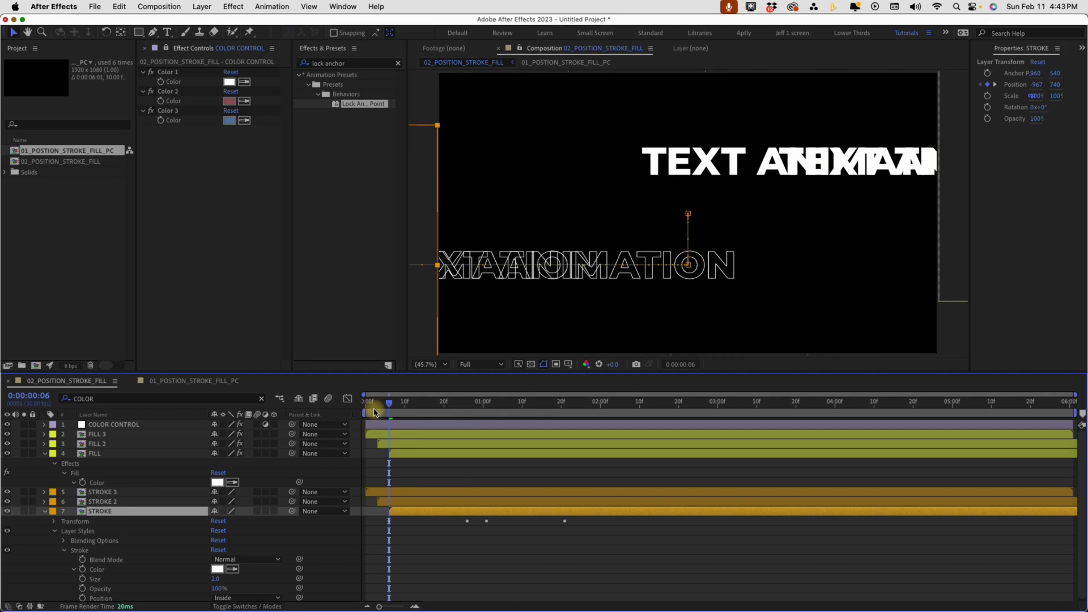
pyautogui.press('space')
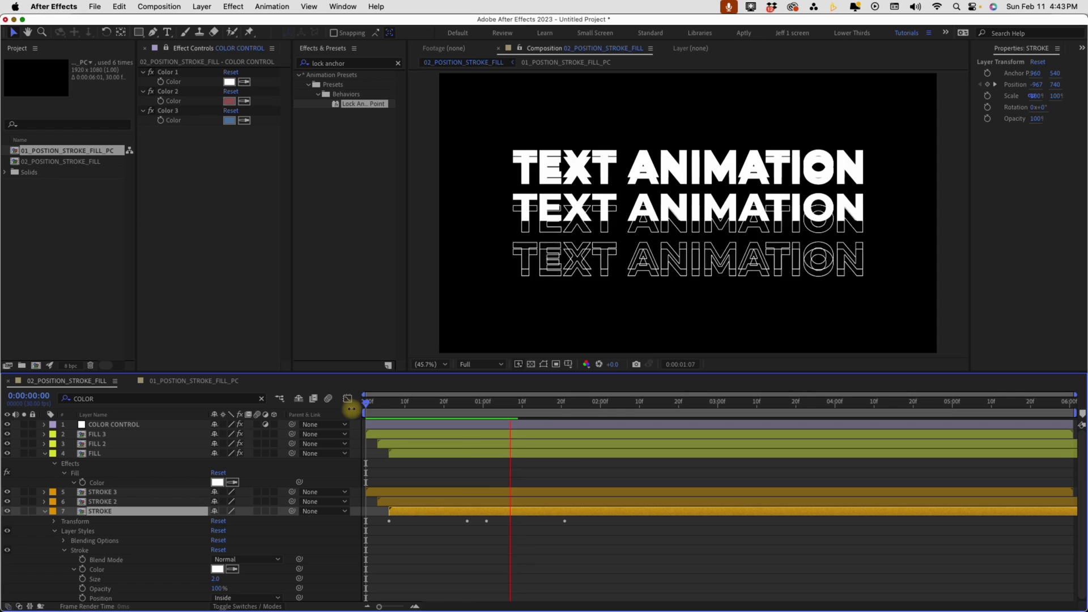
pyautogui.click(347, 399)
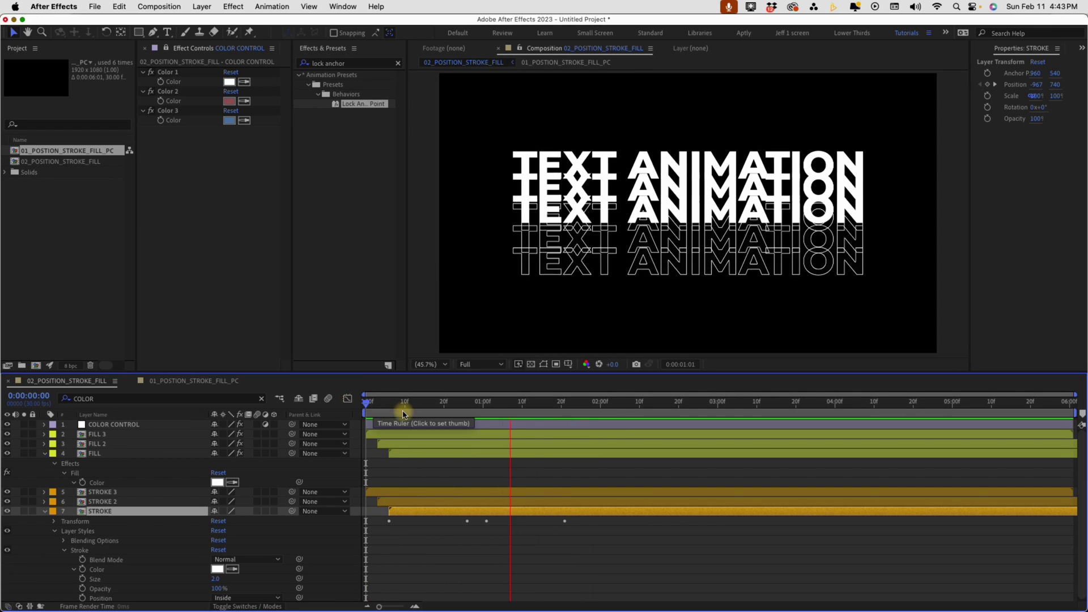
# Link FILL 2's colour to COLOR CONTROL's Color 2 and FILL's colour to Color 3.
pyautogui.press('space')
pyautogui.click(432, 434)
pyautogui.keyDown('shift'); pyautogui.click(97, 512); pyautogui.keyUp('shift')
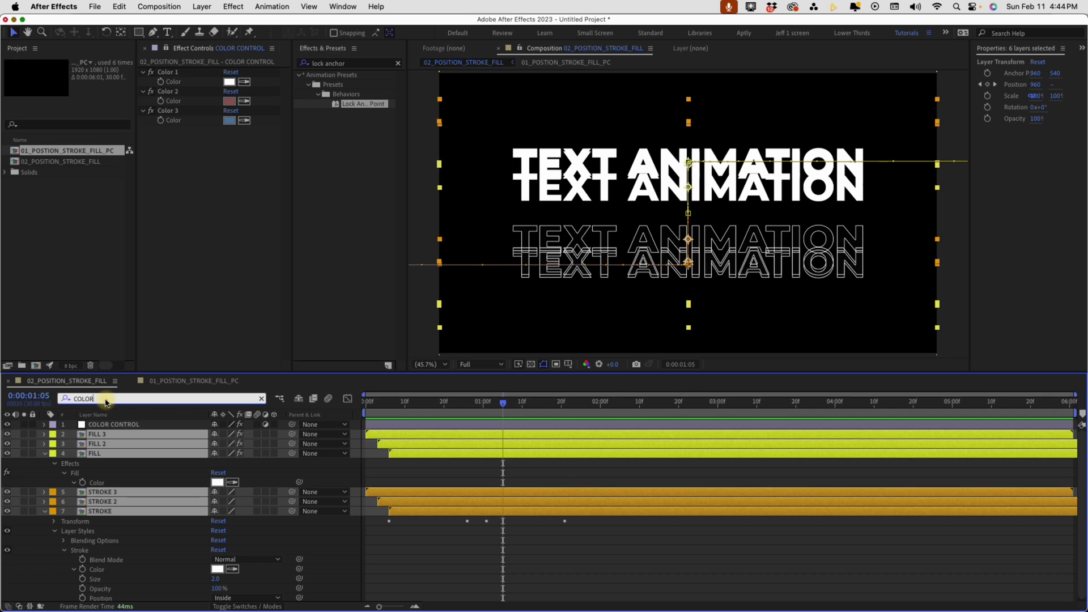
pyautogui.click(97, 431)
pyautogui.click(45, 434)
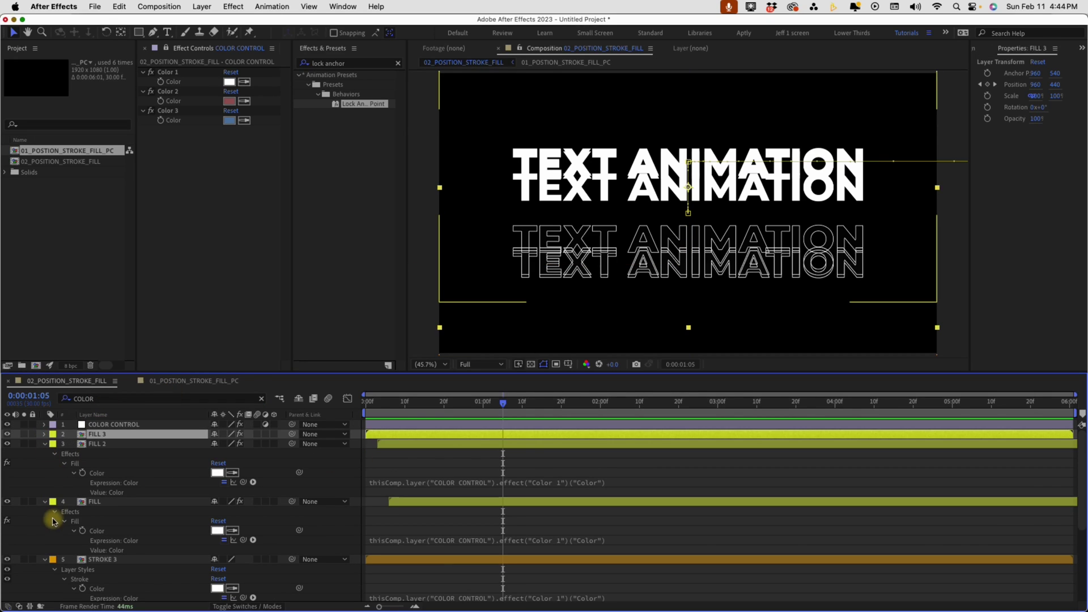
pyautogui.click(45, 561)
pyautogui.click(97, 446)
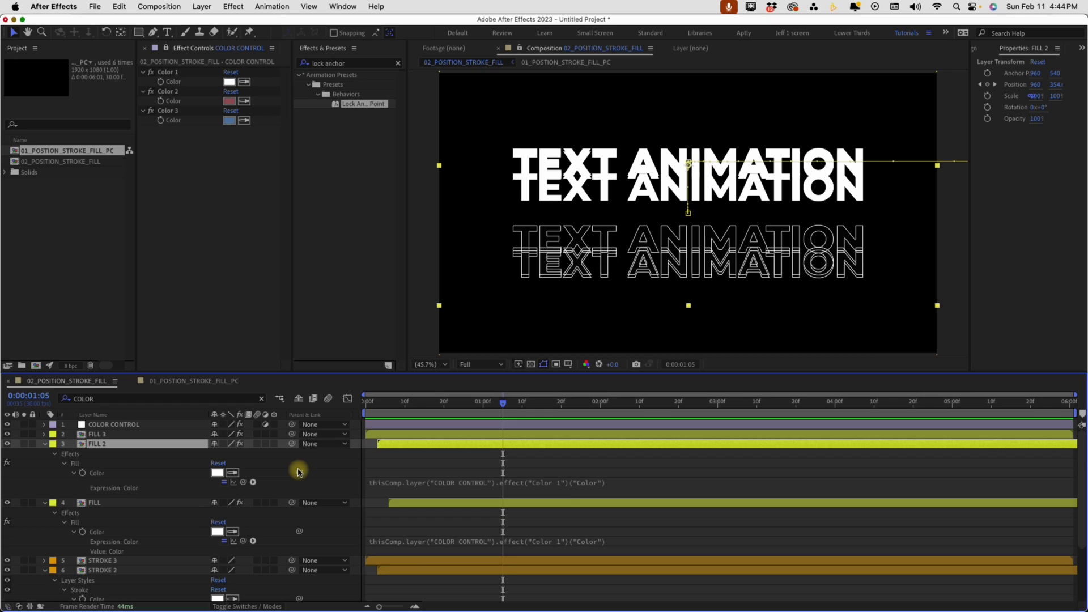
pyautogui.moveTo(299, 472); pyautogui.dragTo(177, 103)
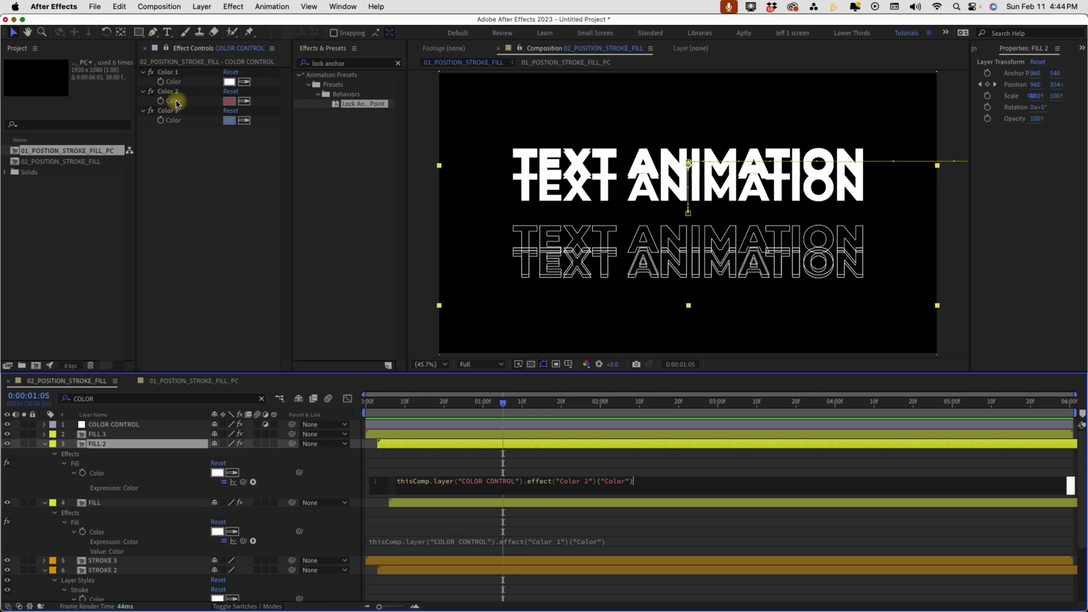
pyautogui.click(124, 503)
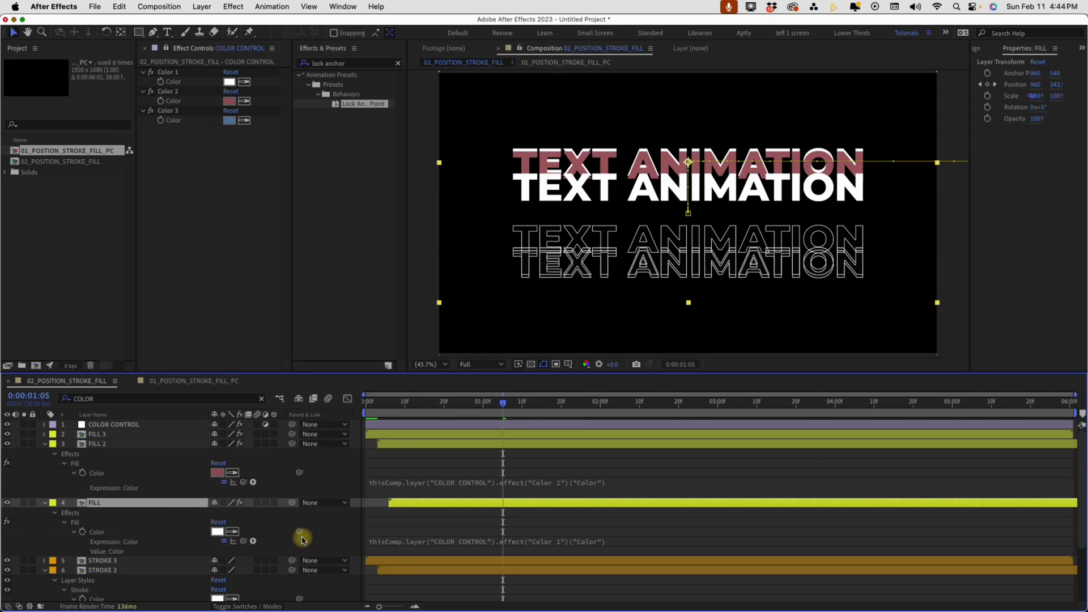
pyautogui.moveTo(299, 532); pyautogui.dragTo(171, 119)
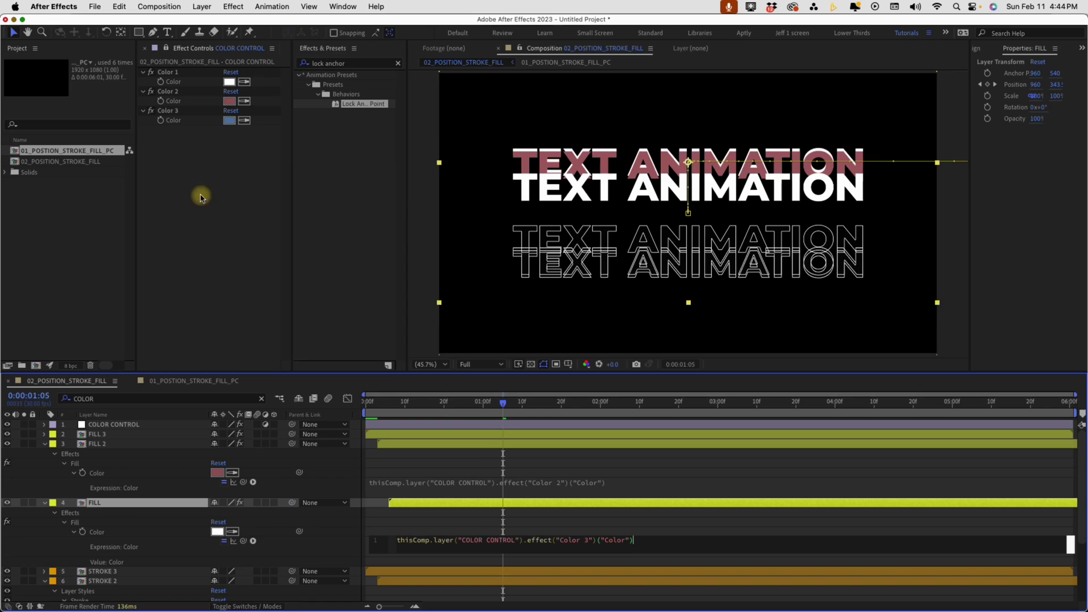
# Link STROKE 2's outline colour to Color 2 and STROKE's outline colour to Color 3.
pyautogui.press('pageup')
pyautogui.press('pageup')
pyautogui.press('pageup')
pyautogui.press('pageup')
pyautogui.press('pageup')
pyautogui.press('pageup')
pyautogui.click(44, 444)
pyautogui.click(45, 453)
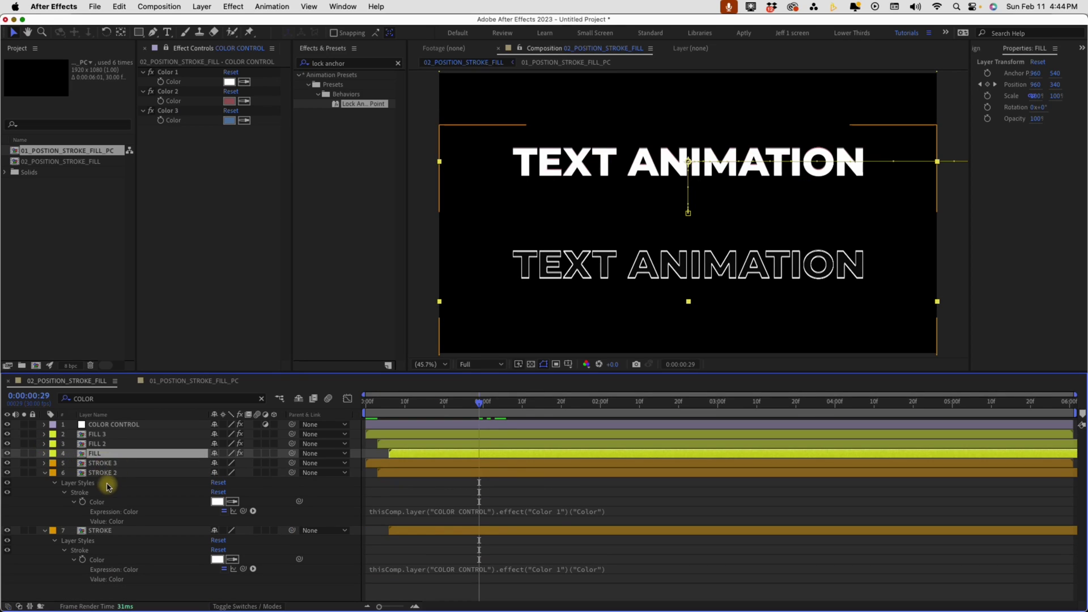
pyautogui.click(100, 474)
pyautogui.moveTo(299, 504); pyautogui.dragTo(175, 101)
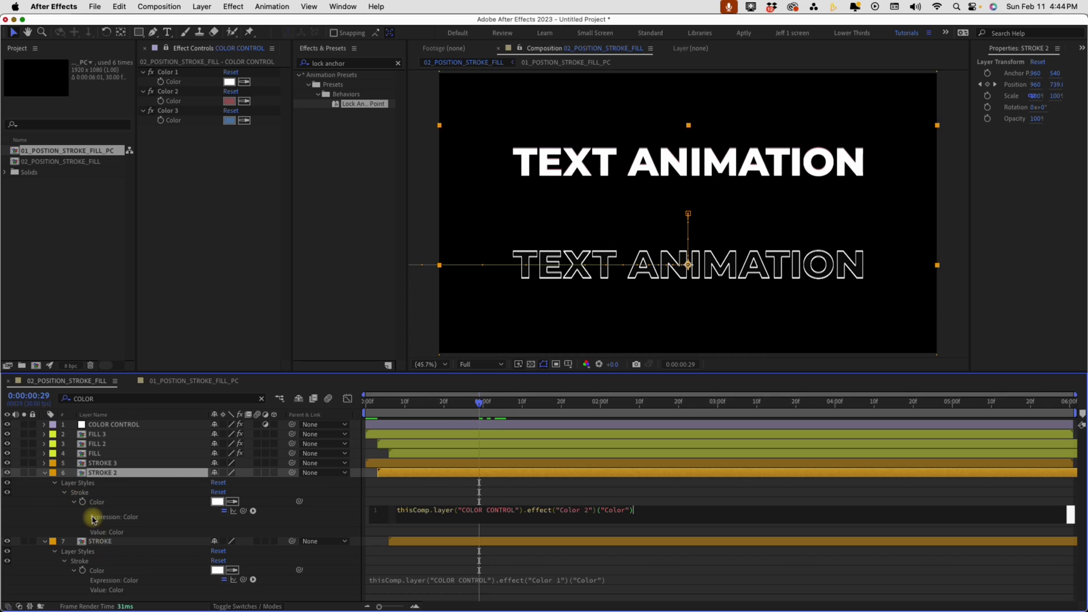
pyautogui.click(97, 541)
pyautogui.moveTo(300, 561); pyautogui.dragTo(176, 122)
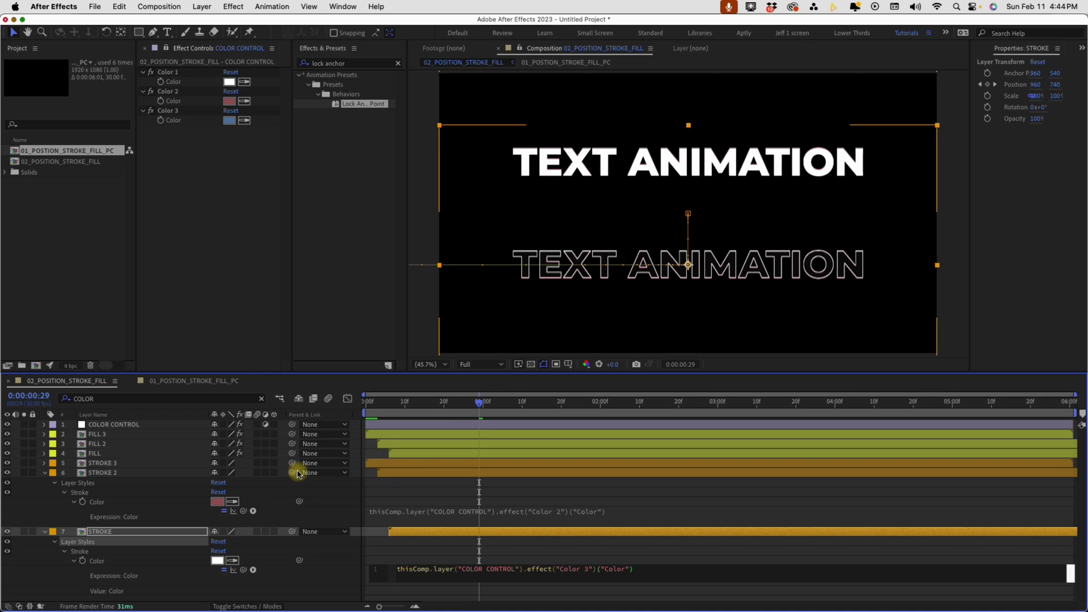
pyautogui.click(97, 473)
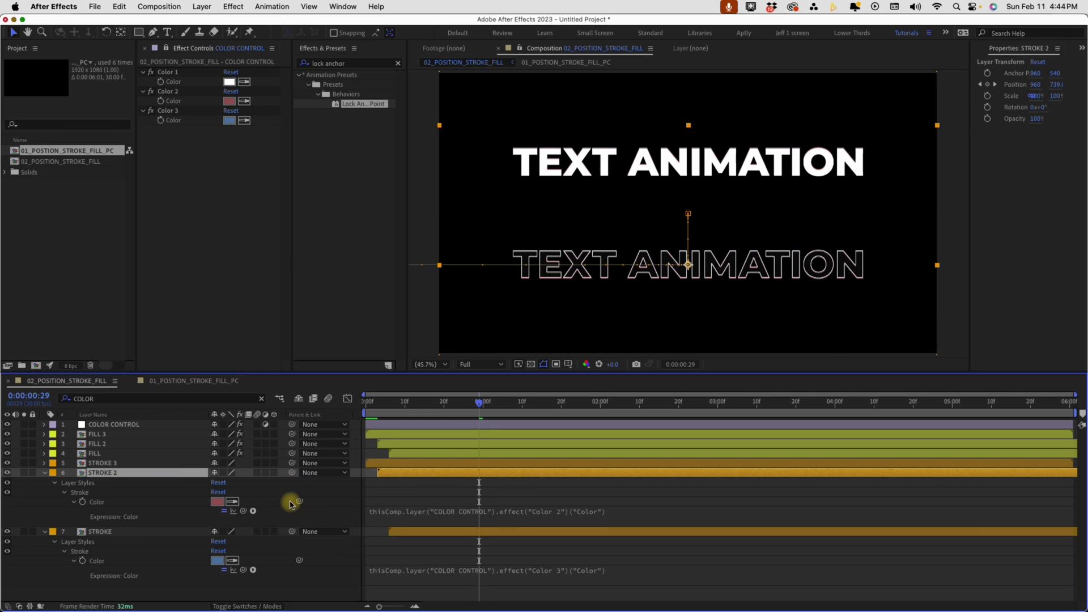
pyautogui.click(55, 483)
# Preview the coloured staggered text and change COLOR CONTROL's Color 3 to a lighter blue (5B9CC3).
pyautogui.click(45, 486)
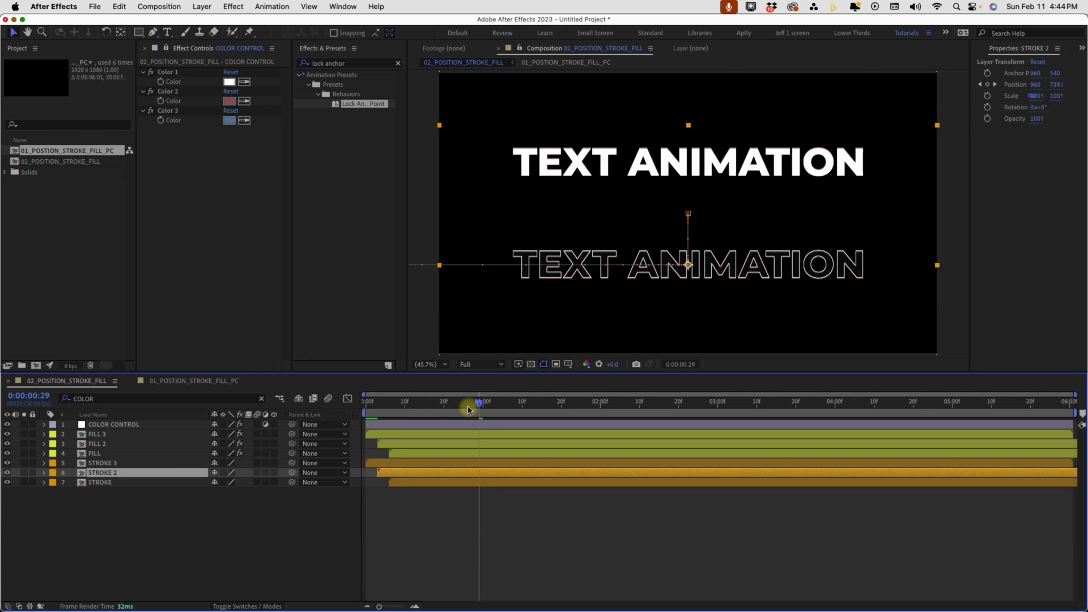
pyautogui.moveTo(477, 402); pyautogui.dragTo(366, 403)
pyautogui.press('space')
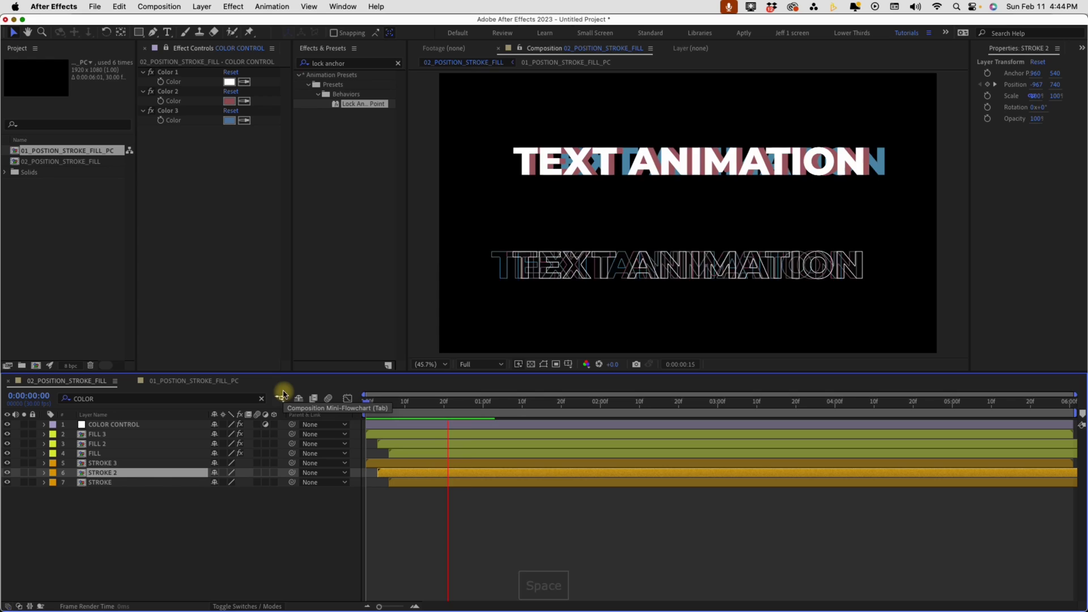
pyautogui.press('space')
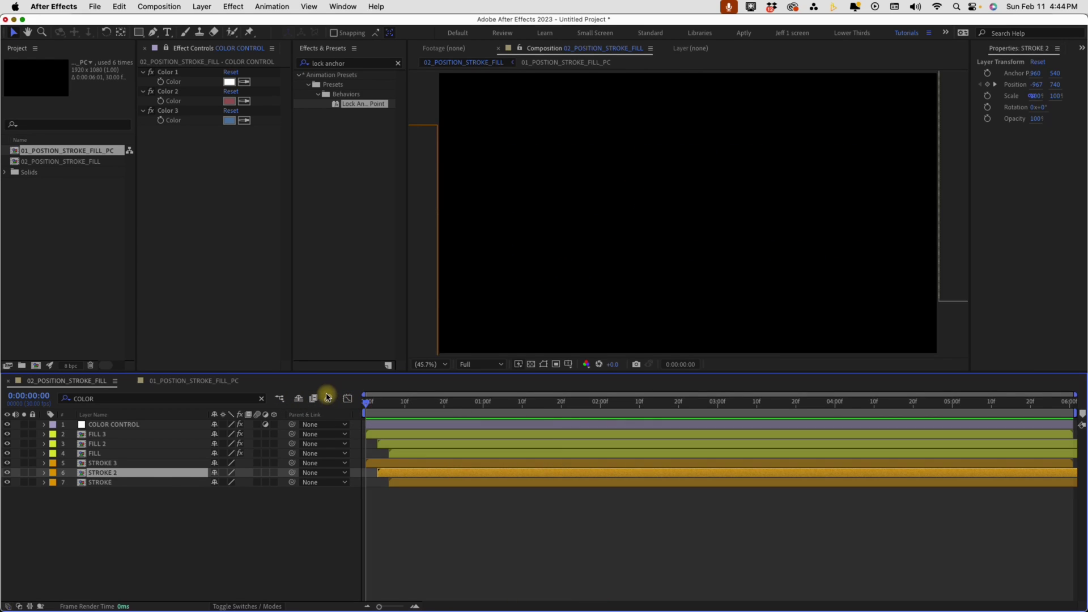
pyautogui.click(503, 397)
pyautogui.press('space')
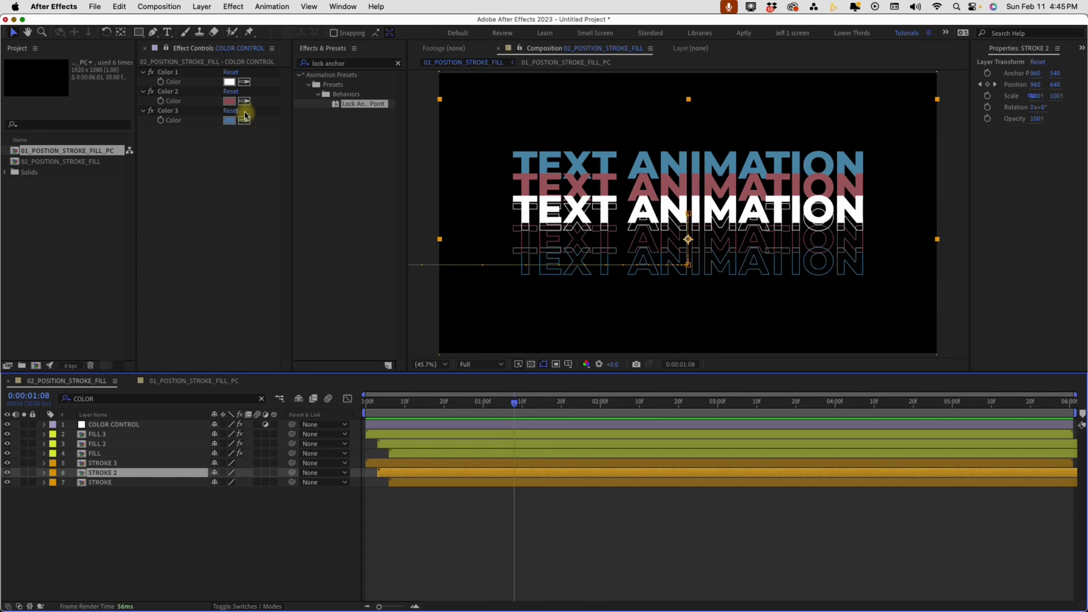
pyautogui.click(229, 120)
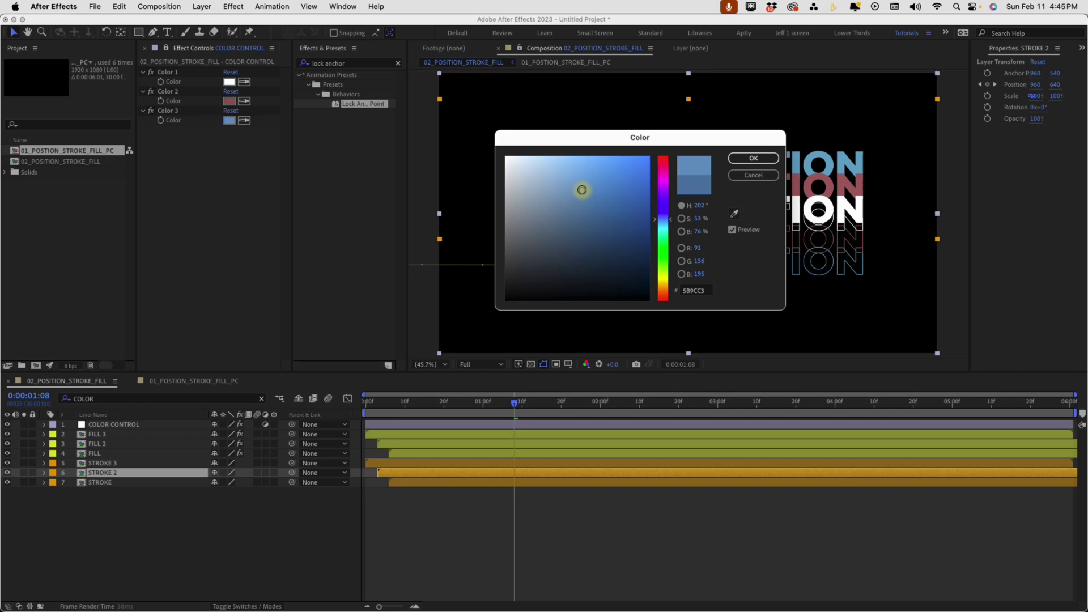
pyautogui.click(753, 158)
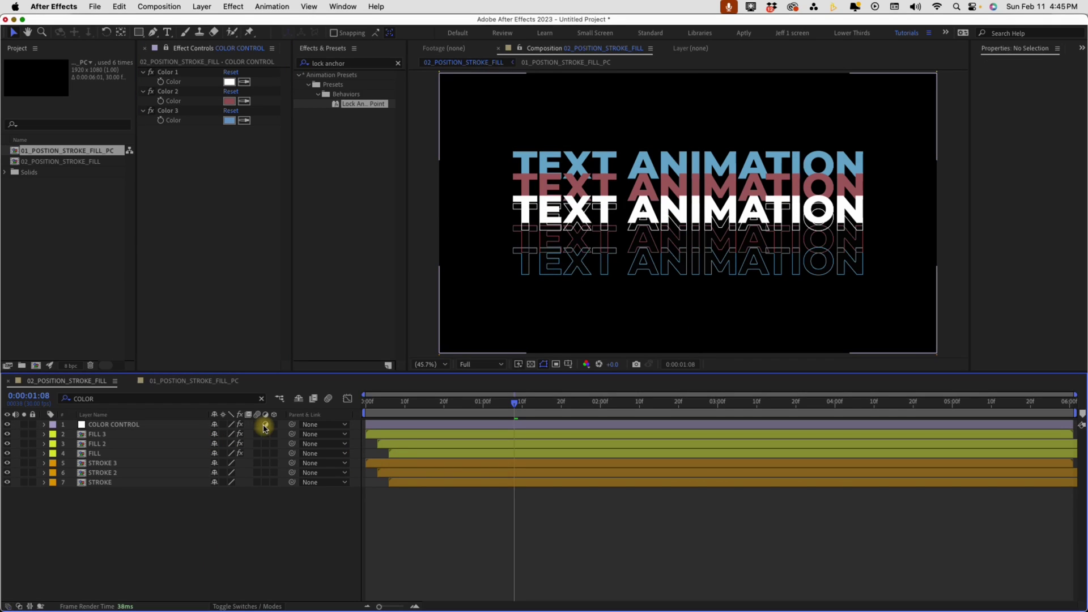
# Turn on motion blur for the six text layers and the composition, then preview the blur at 10 frames.
pyautogui.moveTo(258, 435); pyautogui.dragTo(267, 542)
pyautogui.click(329, 399)
pyautogui.press('space')
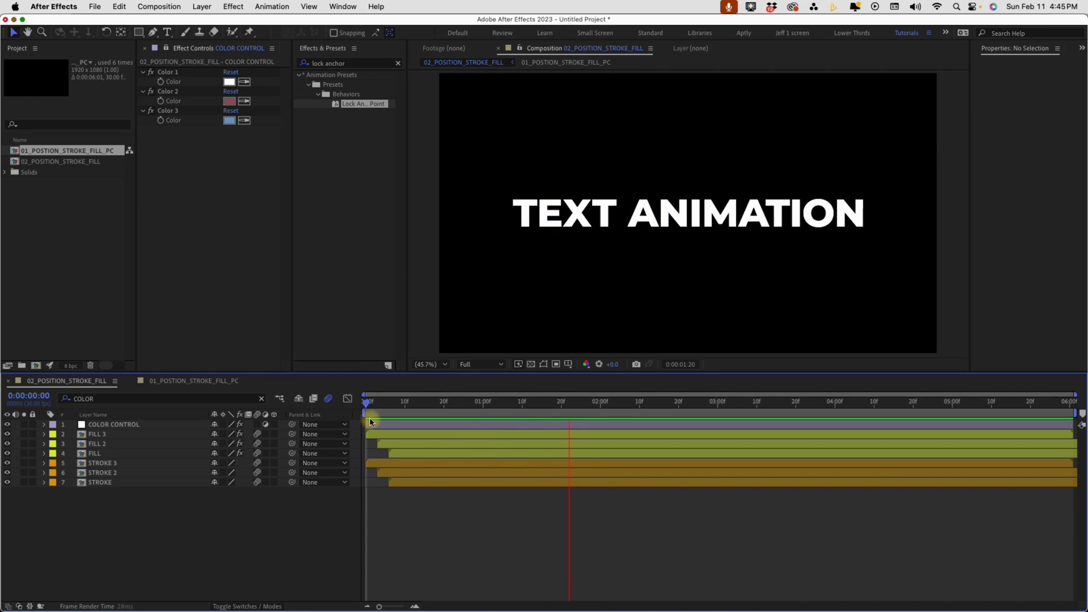
pyautogui.press('space')
pyautogui.moveTo(365, 406); pyautogui.dragTo(405, 405)
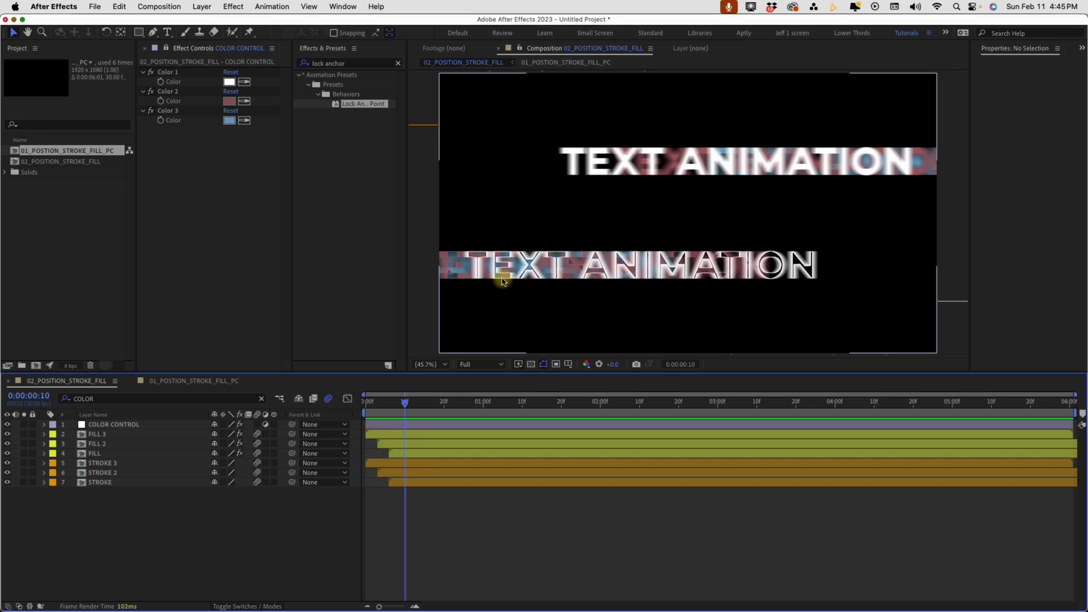
# Turn off per-layer motion blur and add an adjustment layer named MOTION BLUR above FILL 3.
pyautogui.moveTo(258, 438); pyautogui.dragTo(262, 507)
pyautogui.click(95, 435)
pyautogui.press('cmd+alt+y')
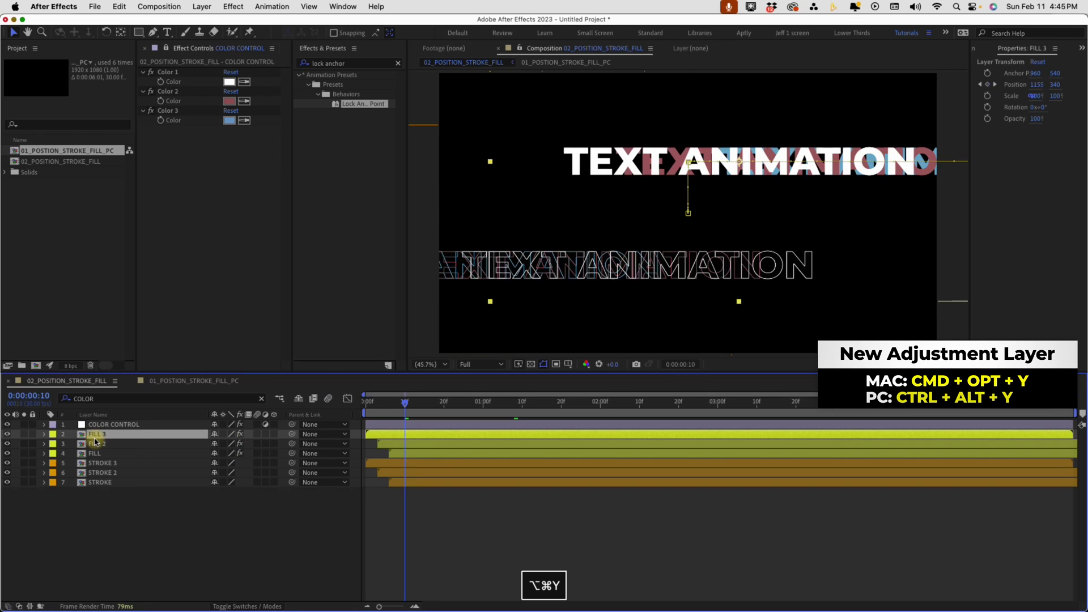
pyautogui.press('Return')
pyautogui.write('MOTION BLUR')
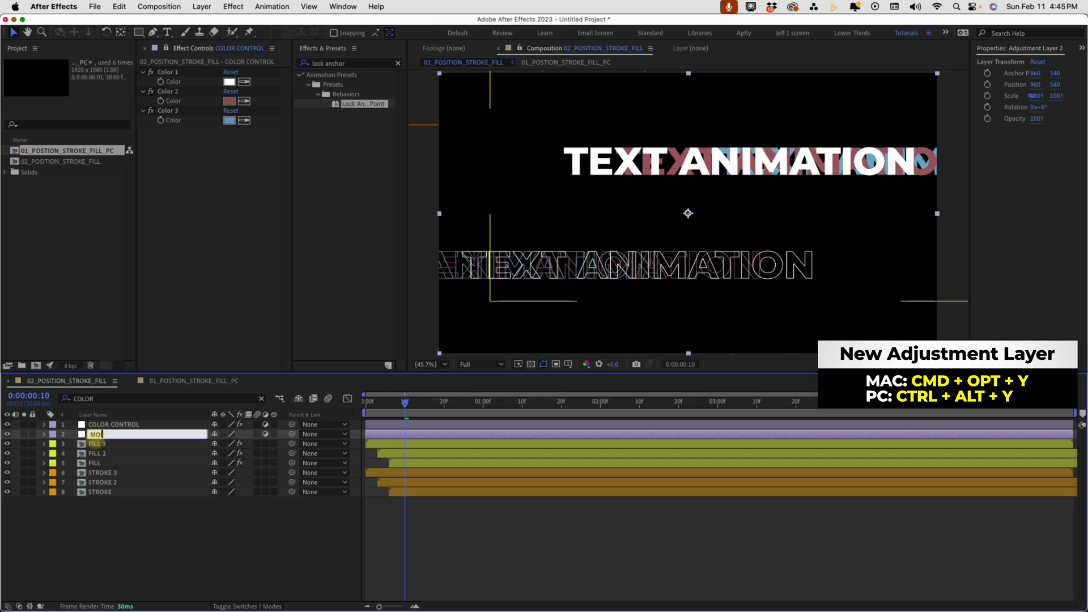
# Apply CC Force Motion Blur, found by searching 'force', to the MOTION BLUR layer.
pyautogui.click(348, 63)
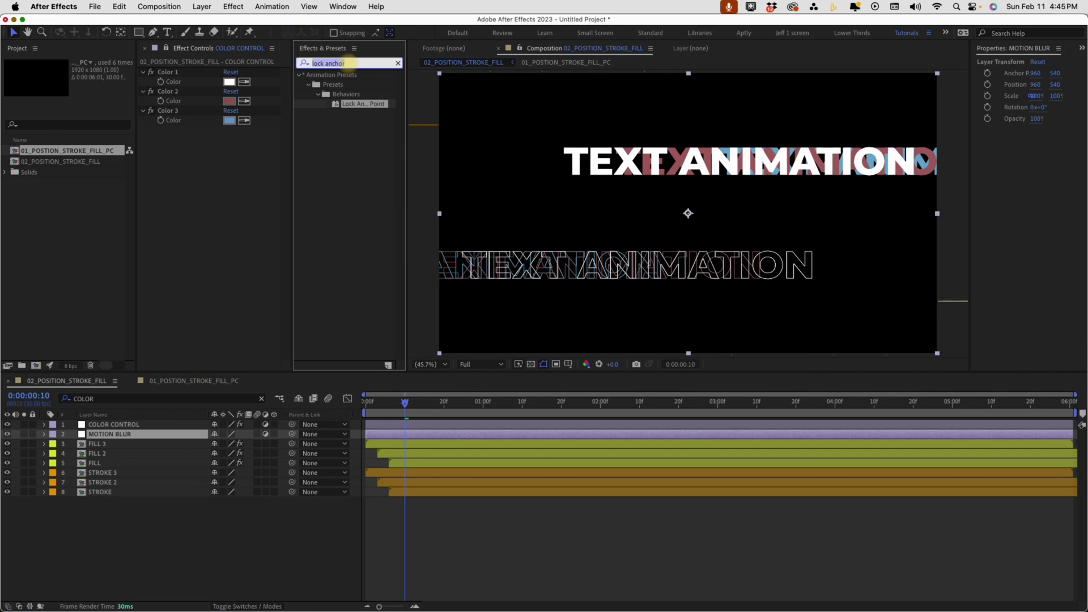
pyautogui.write('force')
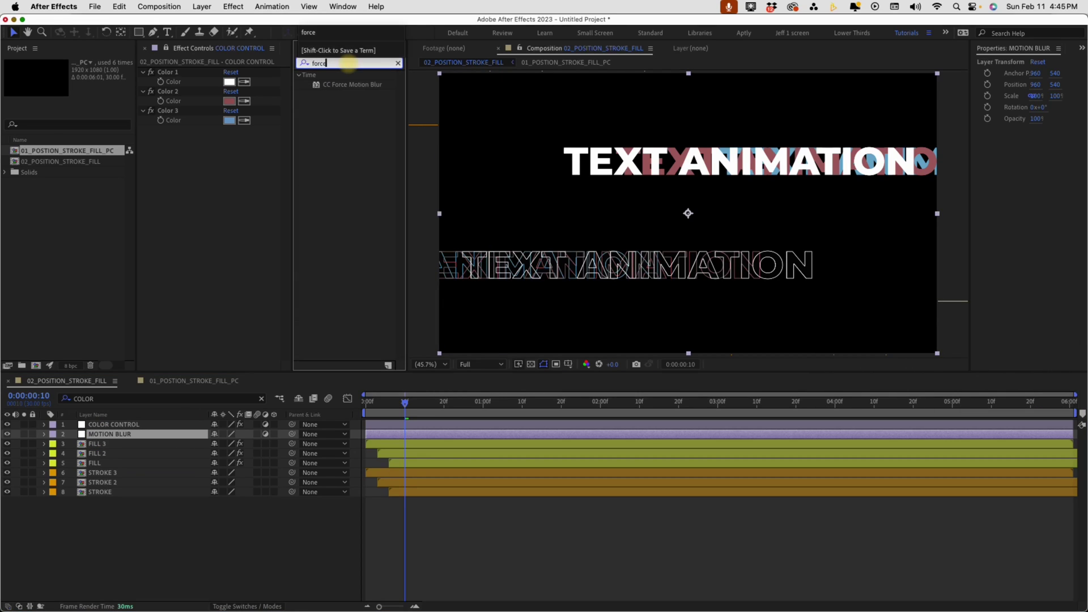
pyautogui.doubleClick(352, 85)
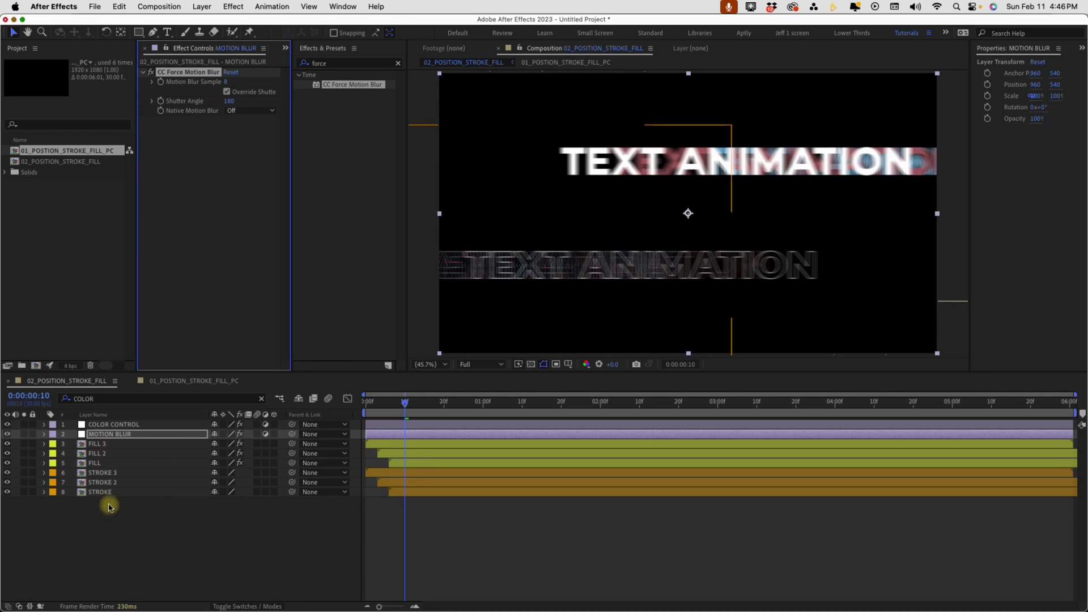
pyautogui.moveTo(404, 407); pyautogui.dragTo(352, 401)
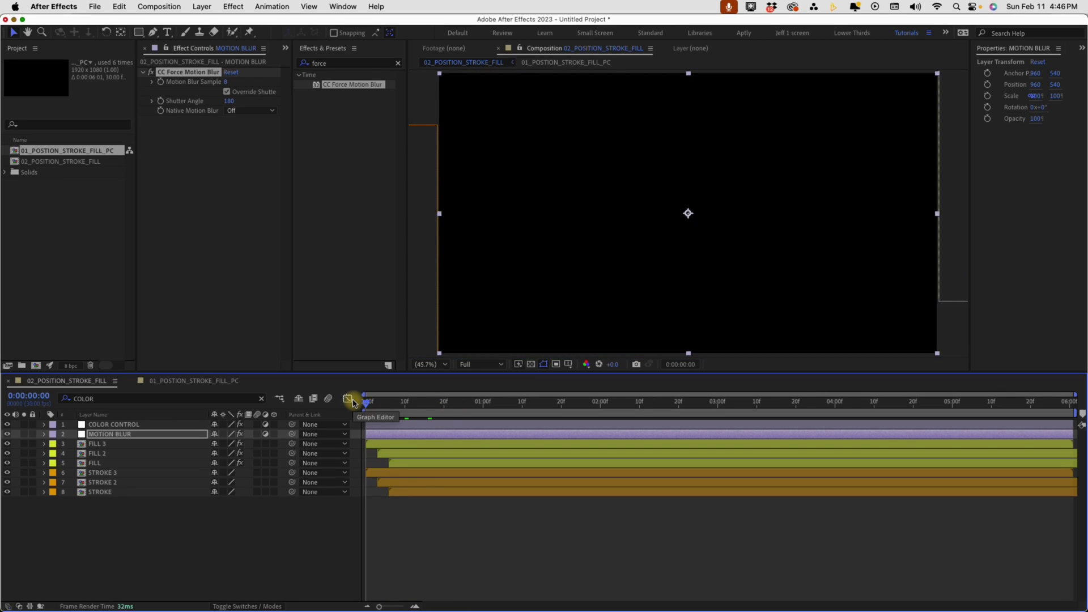
# Preview the forced blur, then move MOTION BLUR below the FILL layer, above the strokes.
pyautogui.press('space')
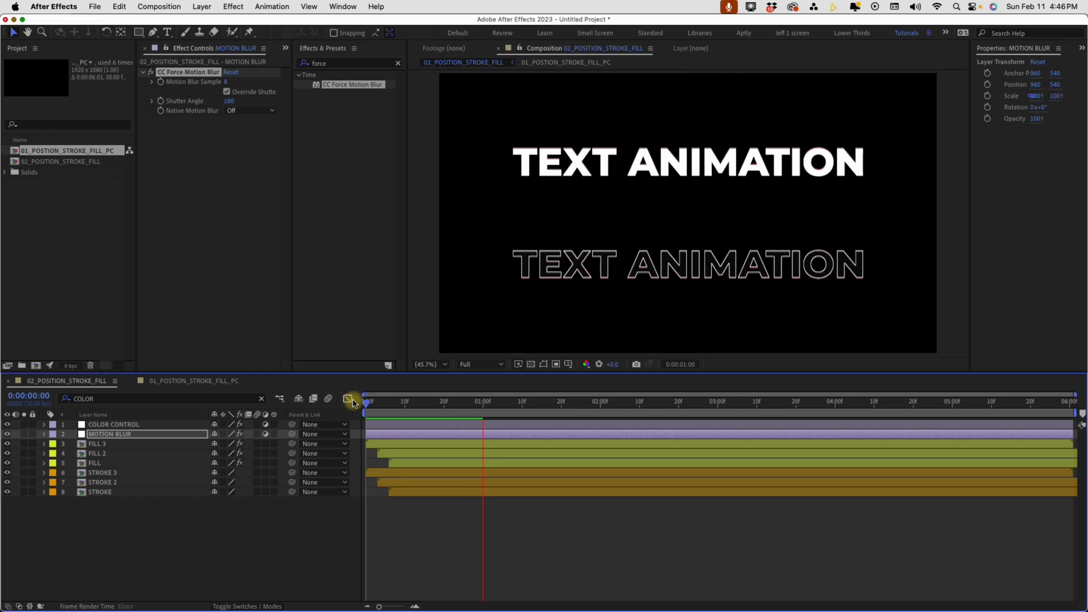
pyautogui.press('space')
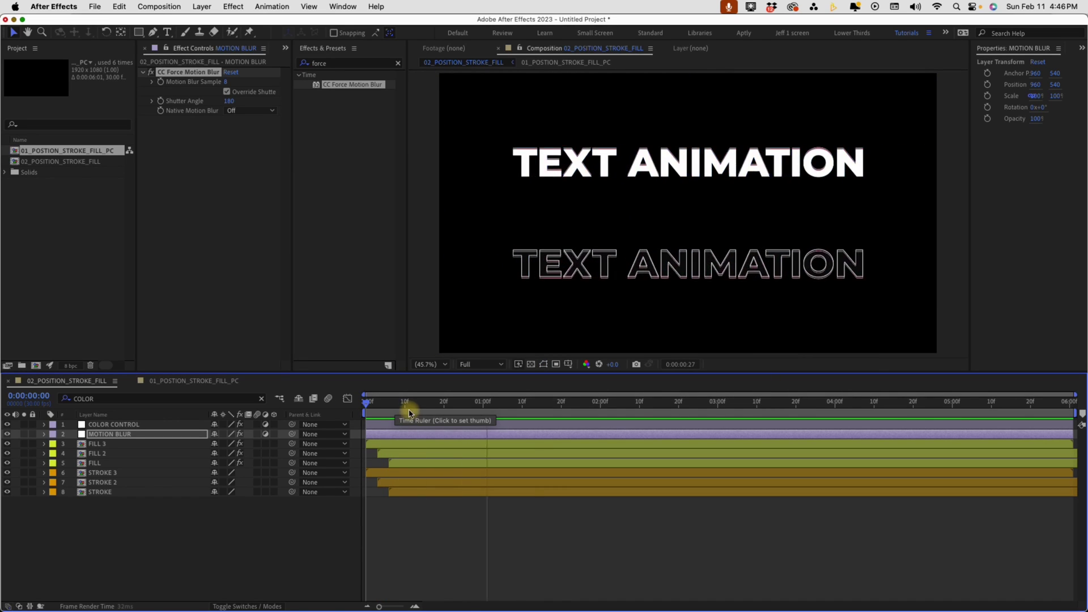
pyautogui.press('space')
pyautogui.click(111, 435)
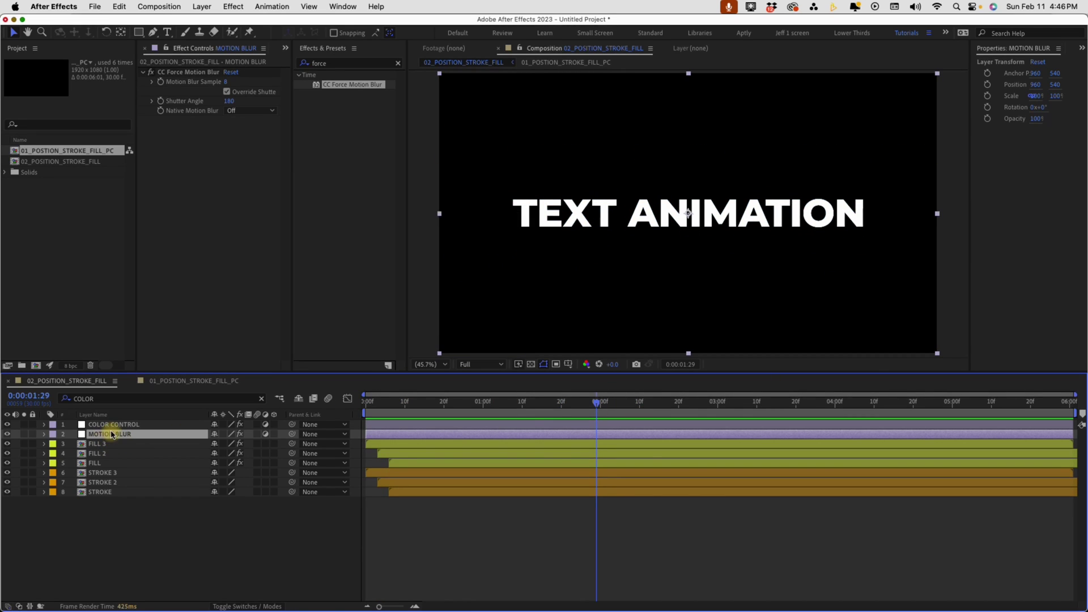
pyautogui.moveTo(109, 437); pyautogui.dragTo(109, 472)
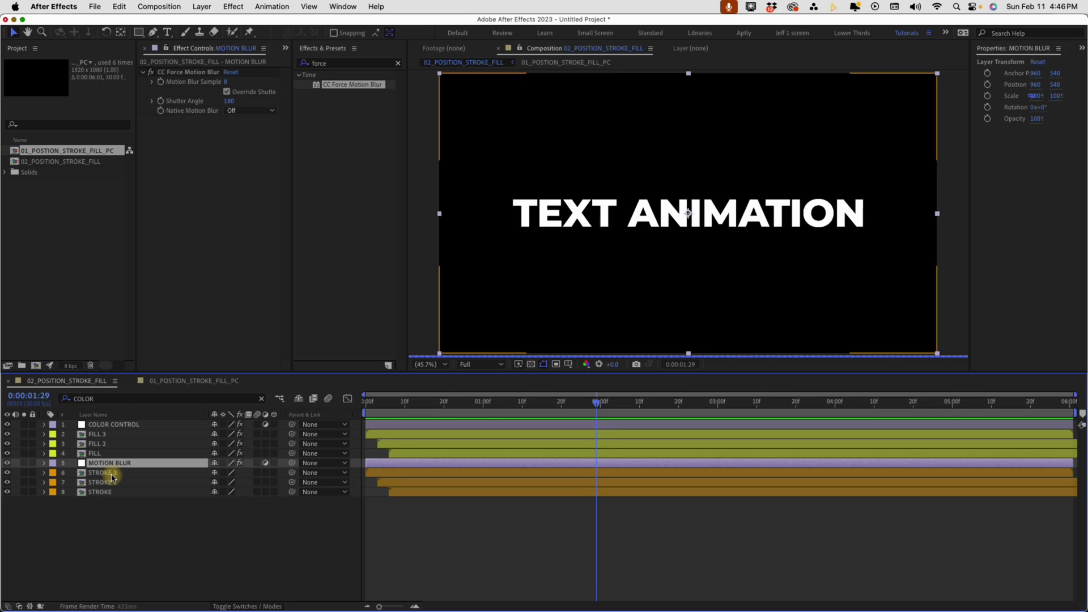
# Enable motion blur on FILL 3, FILL 2 and FILL, then preview and inspect frame 0:00:01:08.
pyautogui.click(96, 453)
pyautogui.keyDown('shift'); pyautogui.click(97, 435); pyautogui.keyUp('shift')
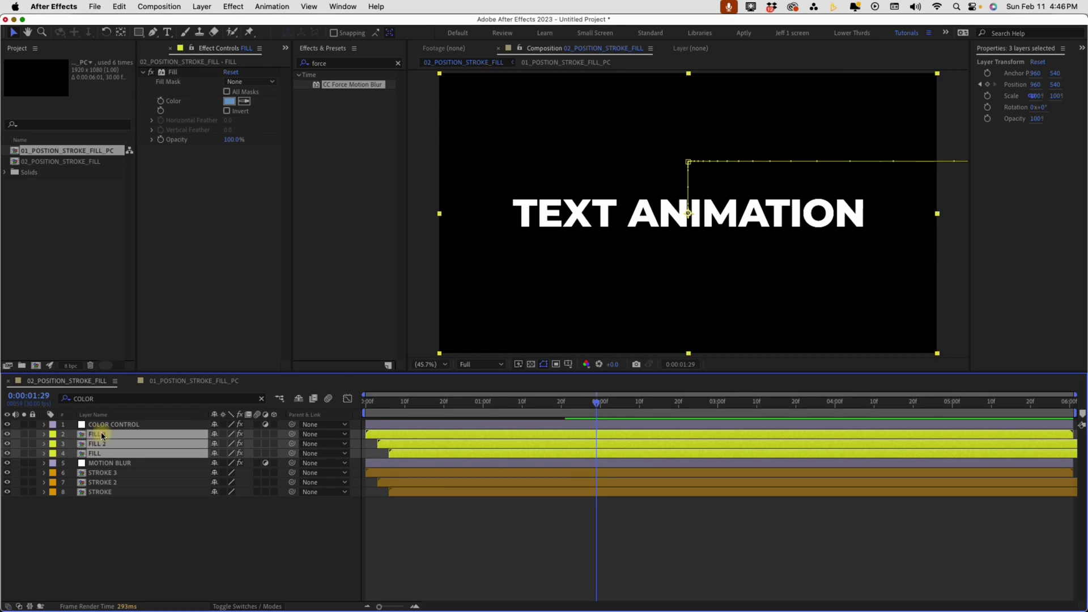
pyautogui.click(256, 436)
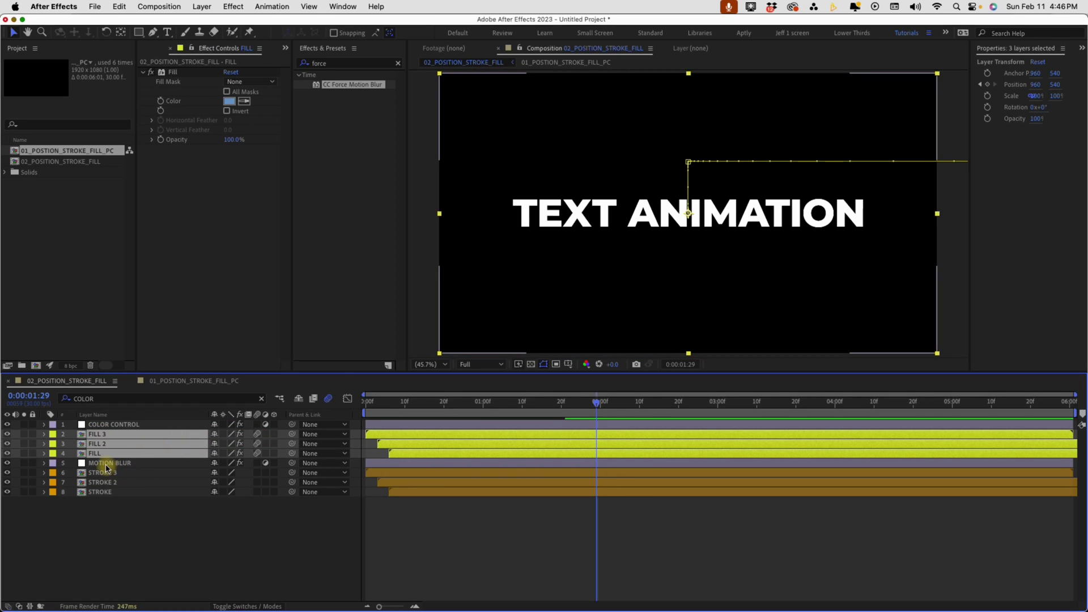
pyautogui.click(105, 463)
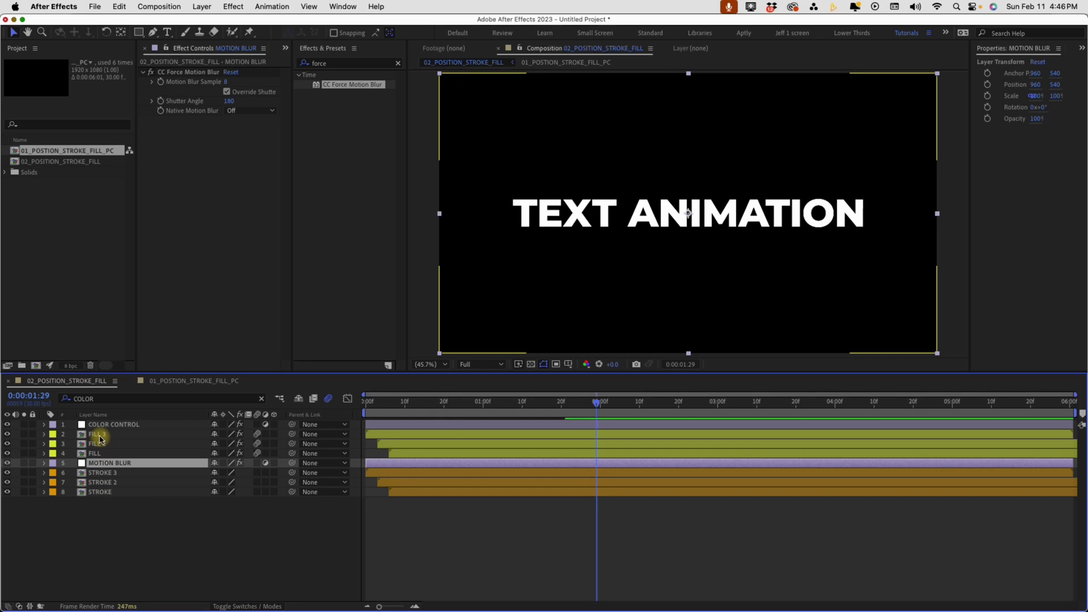
pyautogui.press('Home')
pyautogui.press('space')
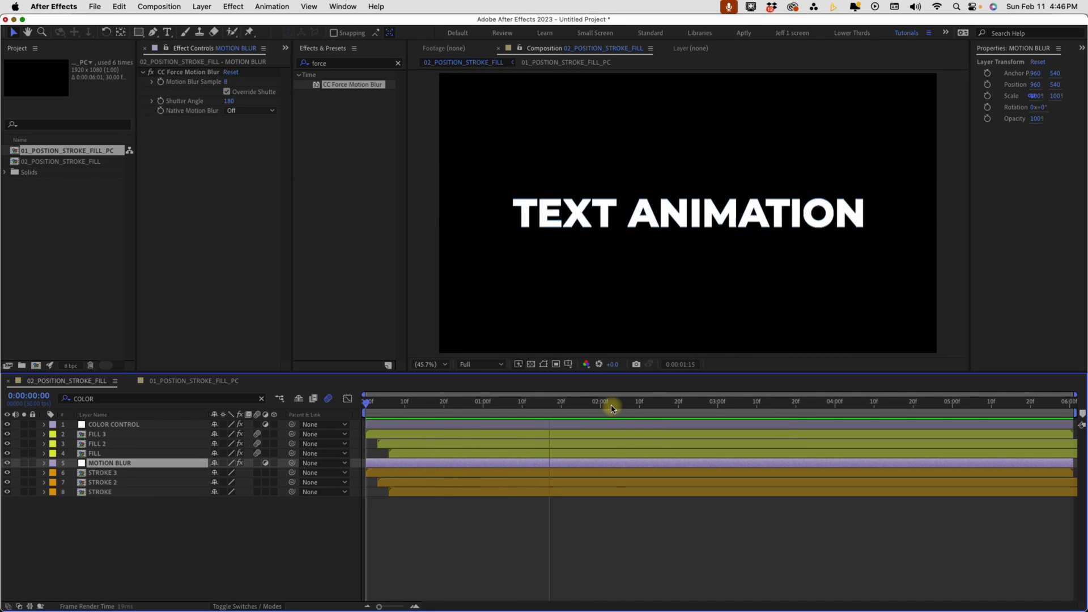
pyautogui.click(616, 406)
pyautogui.moveTo(618, 406); pyautogui.dragTo(514, 398)
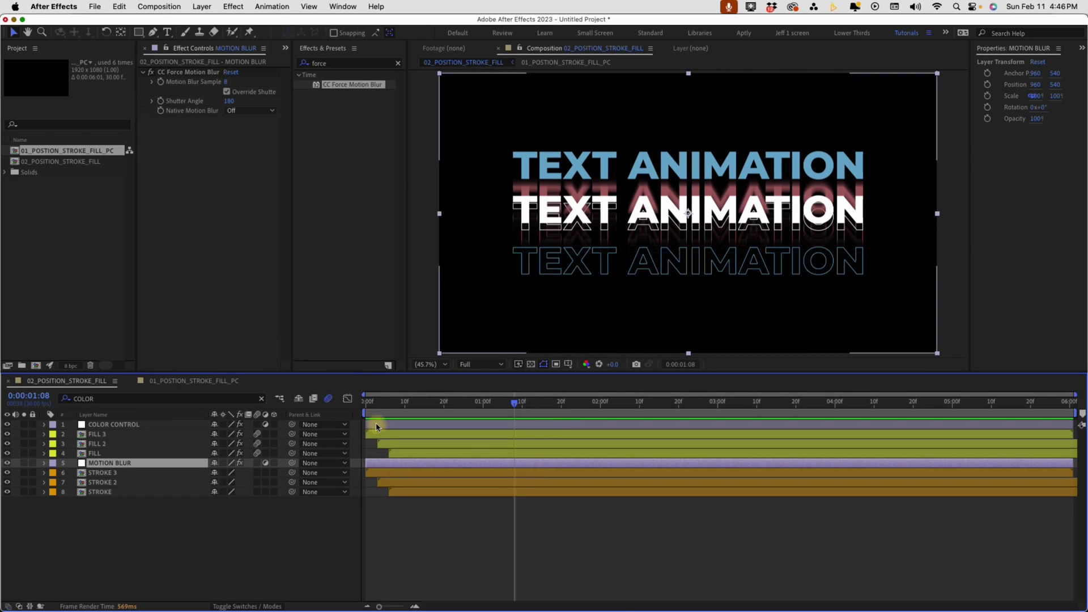
# Hide the MOTION BLUR layer and pin COLOR CONTROL's three colour controls in Effect Controls.
pyautogui.click(329, 399)
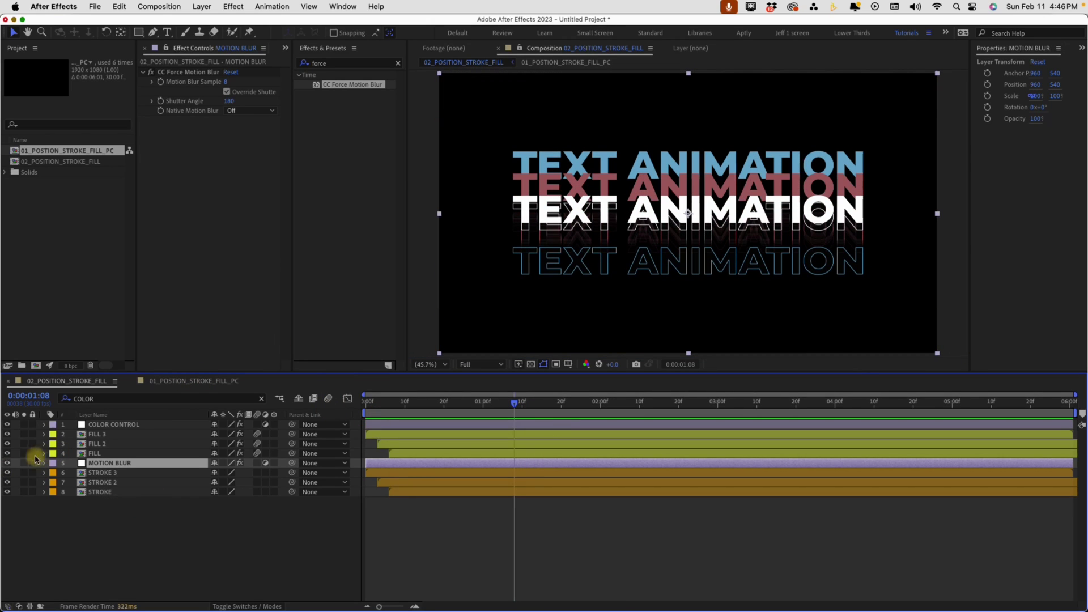
pyautogui.click(7, 463)
pyautogui.click(114, 430)
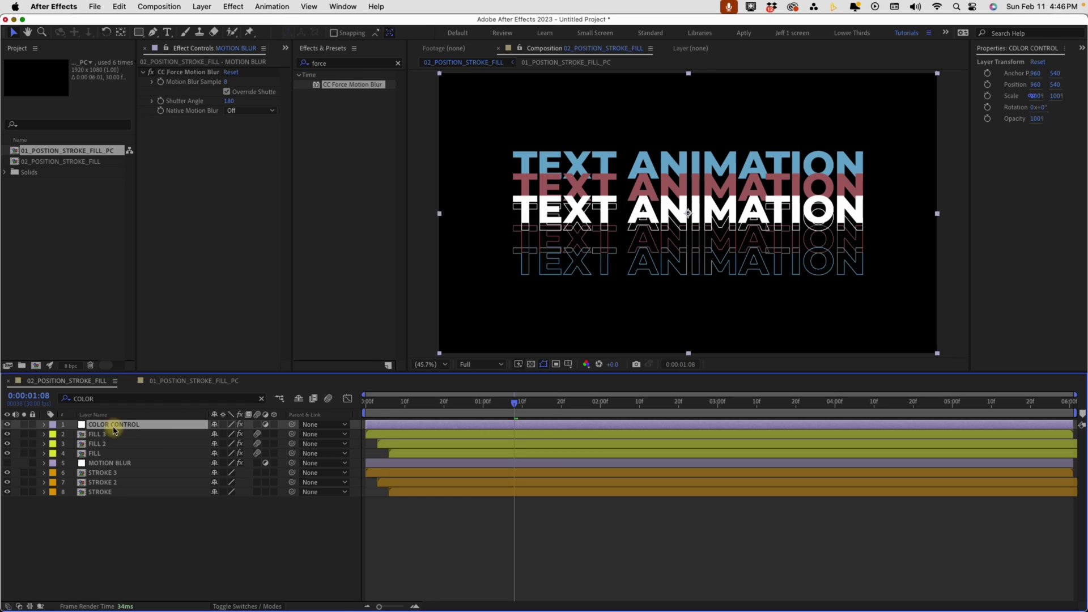
pyautogui.click(167, 50)
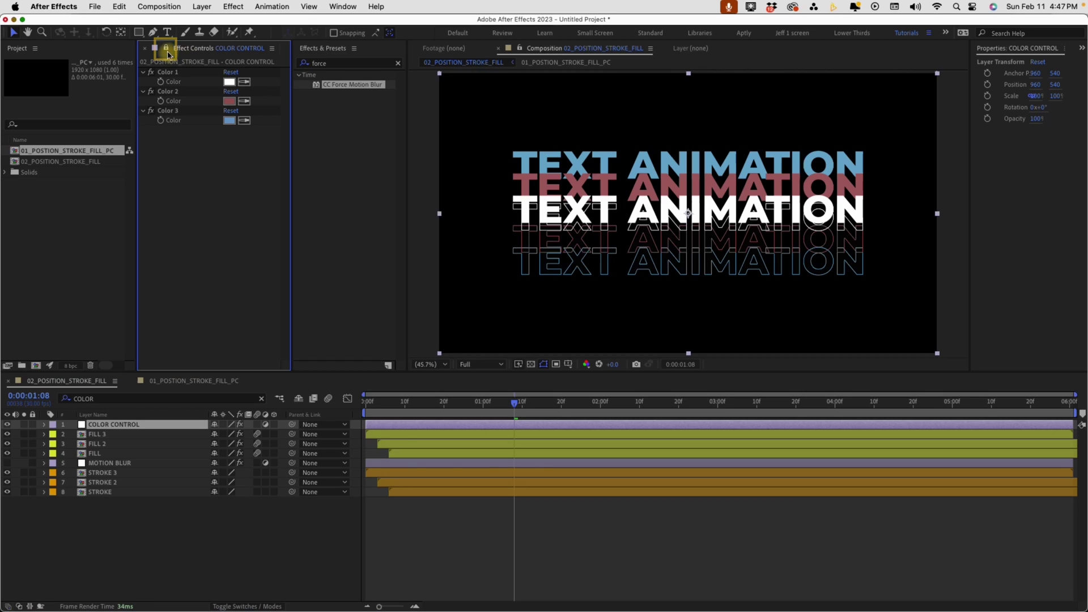
# Set COLOR CONTROL's Color 2 to golden yellow (FFBD00), starting from FFCC00.
pyautogui.click(230, 102)
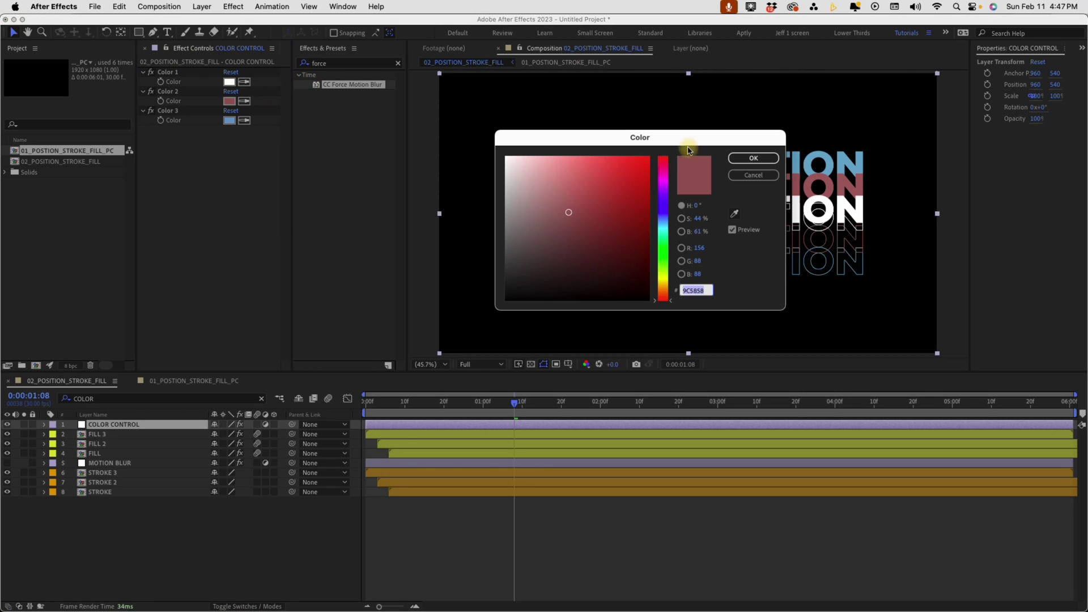
pyautogui.write('FFCC00')
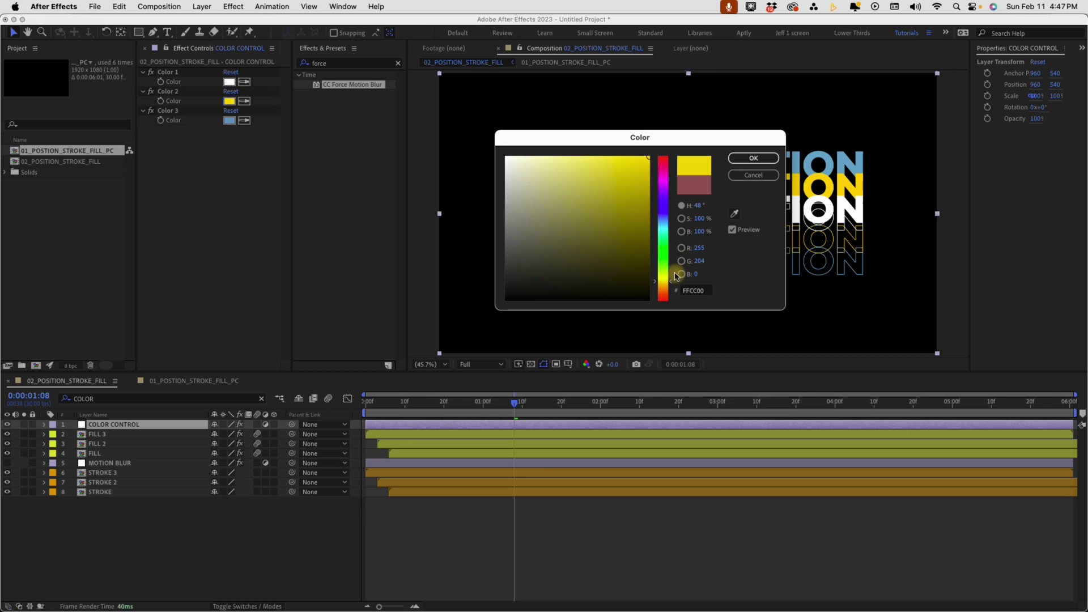
pyautogui.moveTo(666, 287); pyautogui.dragTo(666, 284)
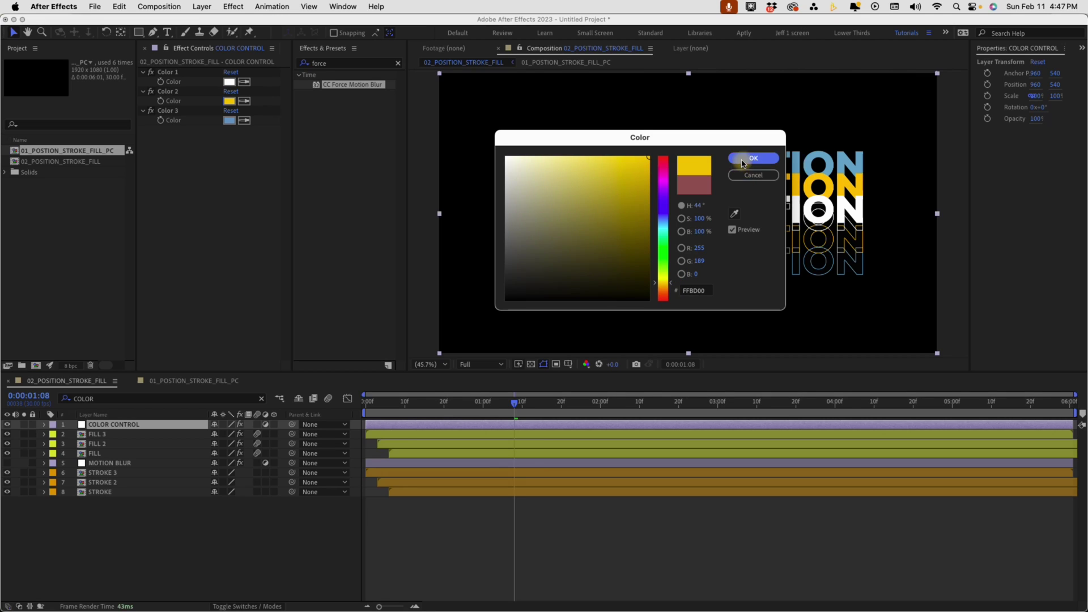
pyautogui.click(754, 158)
# Set Color 3 to green (61C875) and play the recoloured animation.
pyautogui.click(229, 121)
pyautogui.click(663, 248)
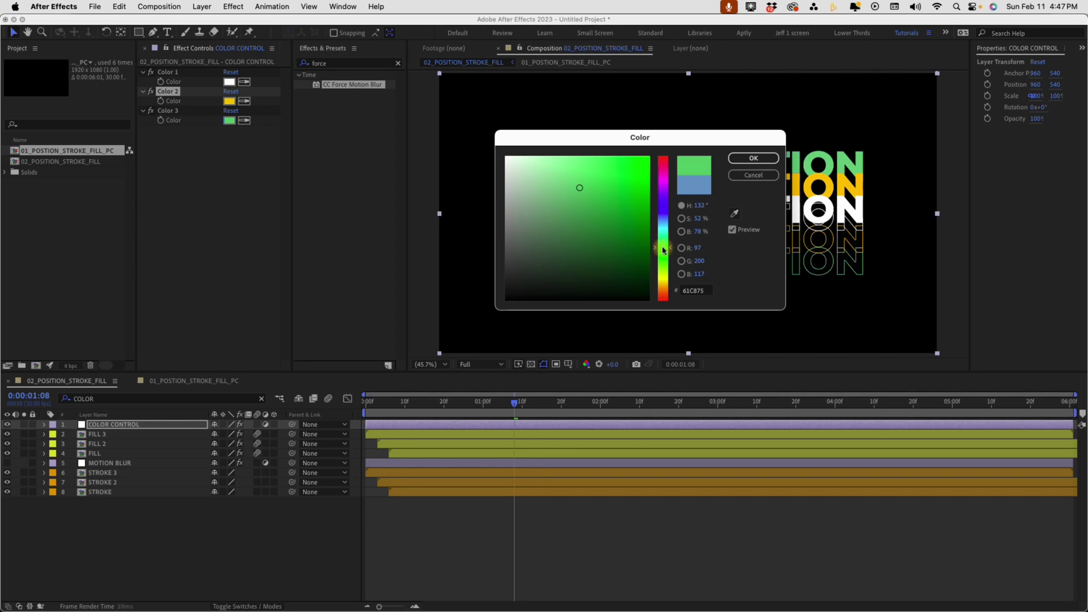
pyautogui.moveTo(628, 175); pyautogui.dragTo(595, 168)
pyautogui.click(753, 158)
pyautogui.press('space')
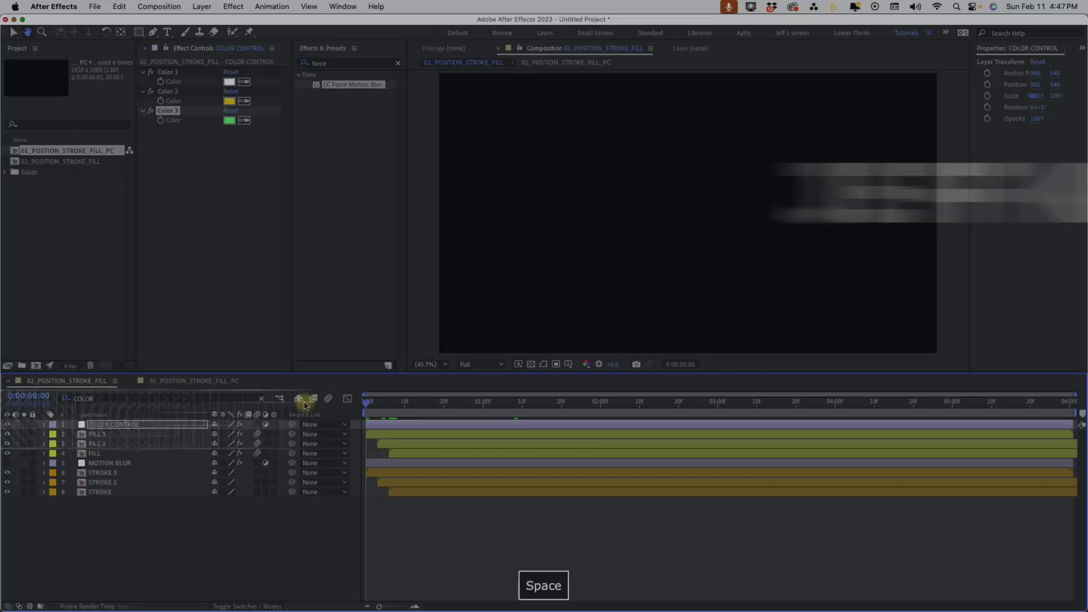